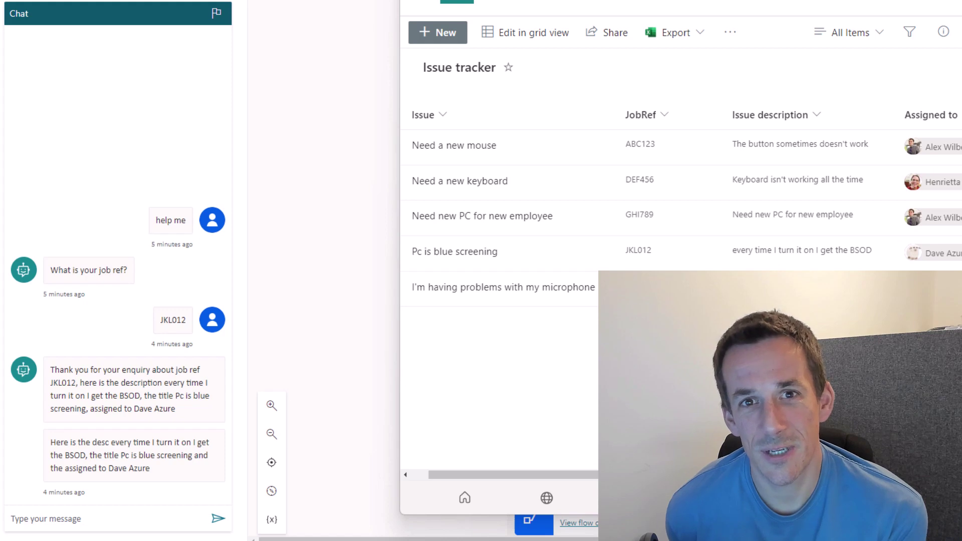
- Leave the demo chat and SharePoint list for the Quick Integration with Flow bot's Topics page
{"action": "left_click_drag", "start_coordinate": [624, 264], "coordinate": [260, 399]}
{"action": "mouse_move", "coordinate": [390, 383]}
{"action": "left_mouse_down"}
{"action": "mouse_move", "coordinate": [228, 414]}
{"action": "mouse_move", "coordinate": [348, 330]}
{"action": "left_mouse_up"}
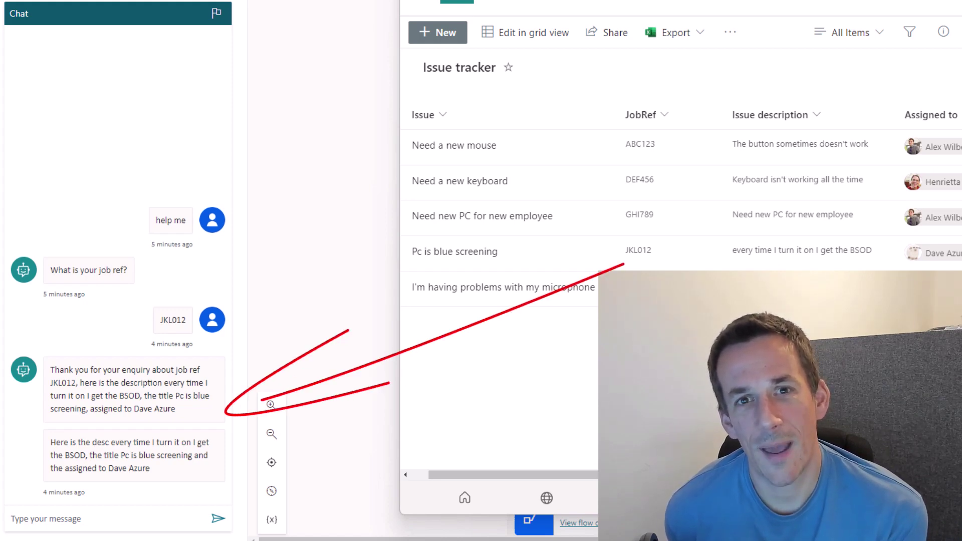
{"action": "key", "text": "Escape"}
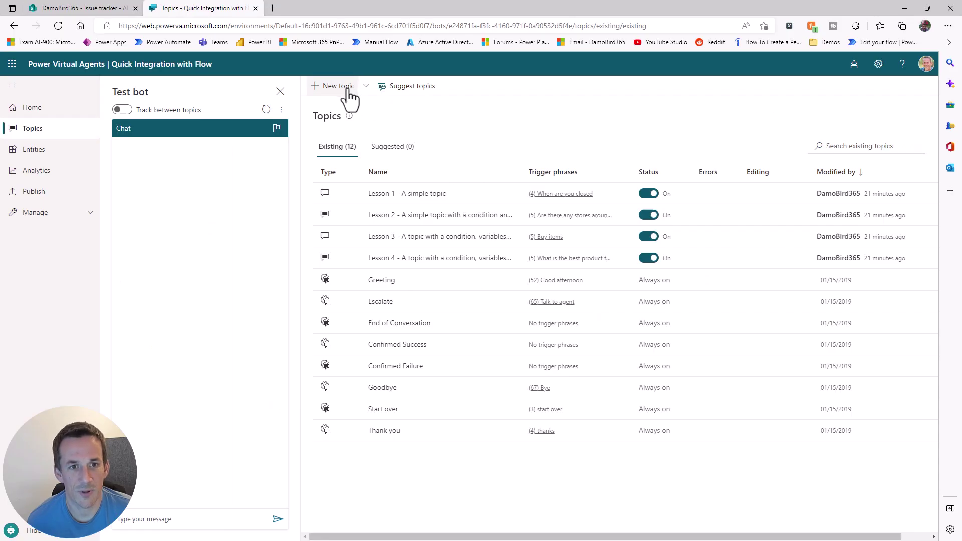
- Create a new topic with 'Help me' as its only trigger phrase
{"action": "left_click", "coordinate": [340, 89]}
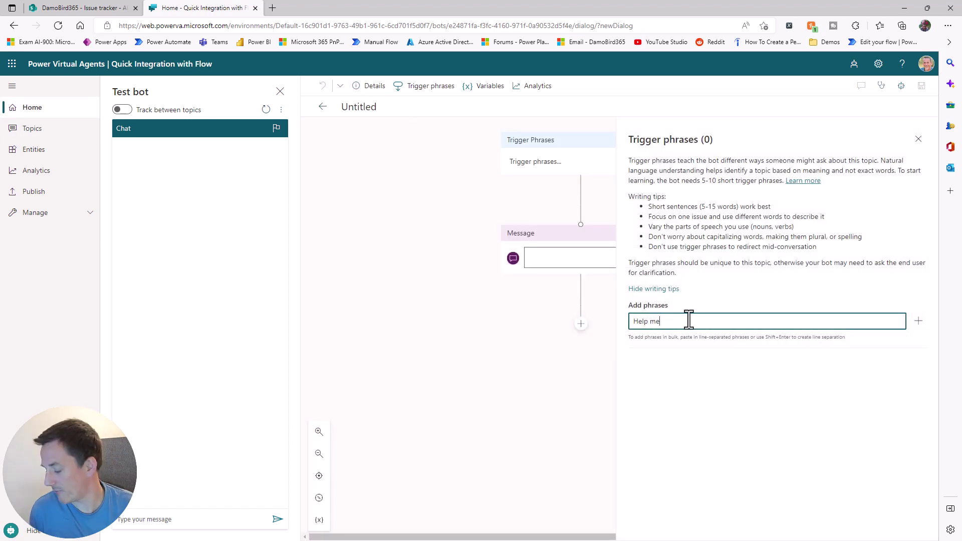
{"action": "type", "text": "Help me"}
{"action": "key", "text": "Return"}
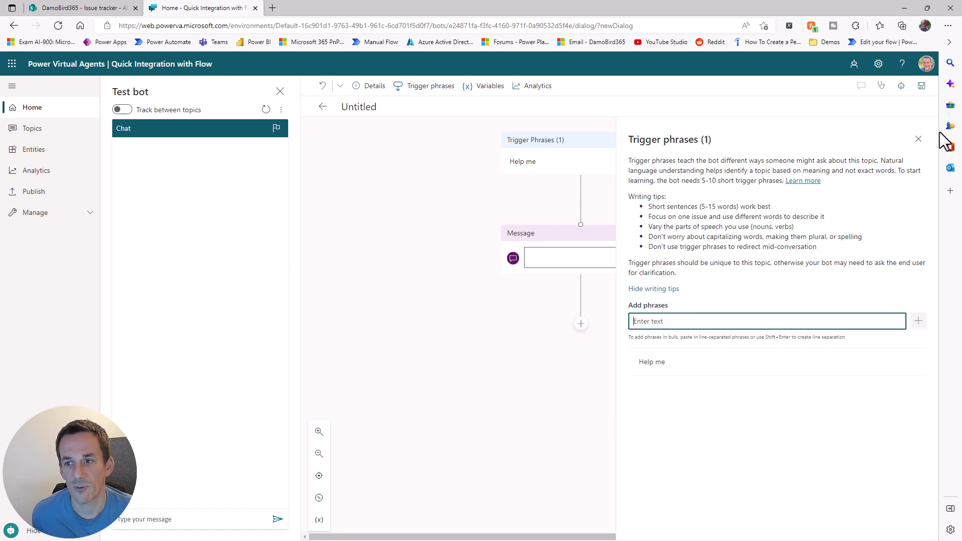
{"action": "left_click", "coordinate": [918, 139]}
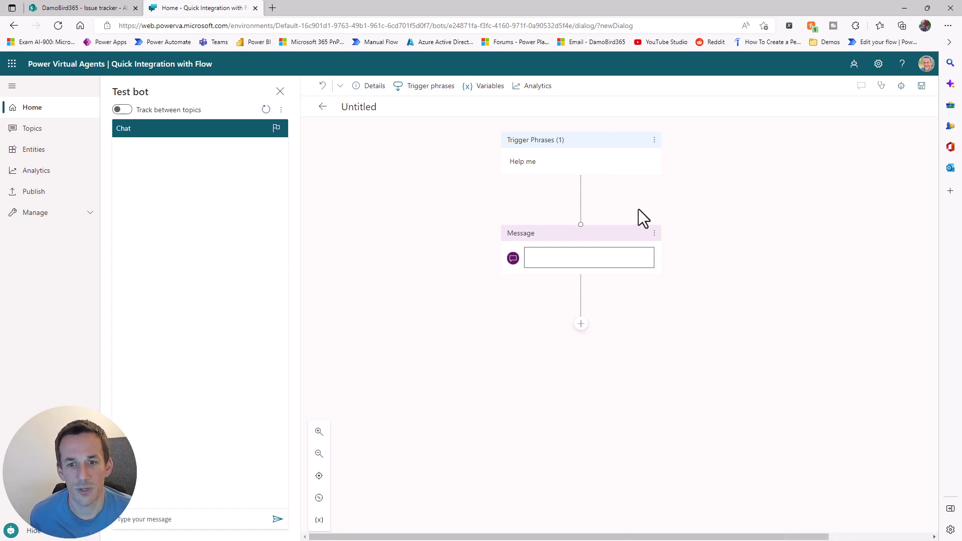
- Replace the empty message node with a question asking 'What is your job ref'
{"action": "left_click", "coordinate": [653, 235]}
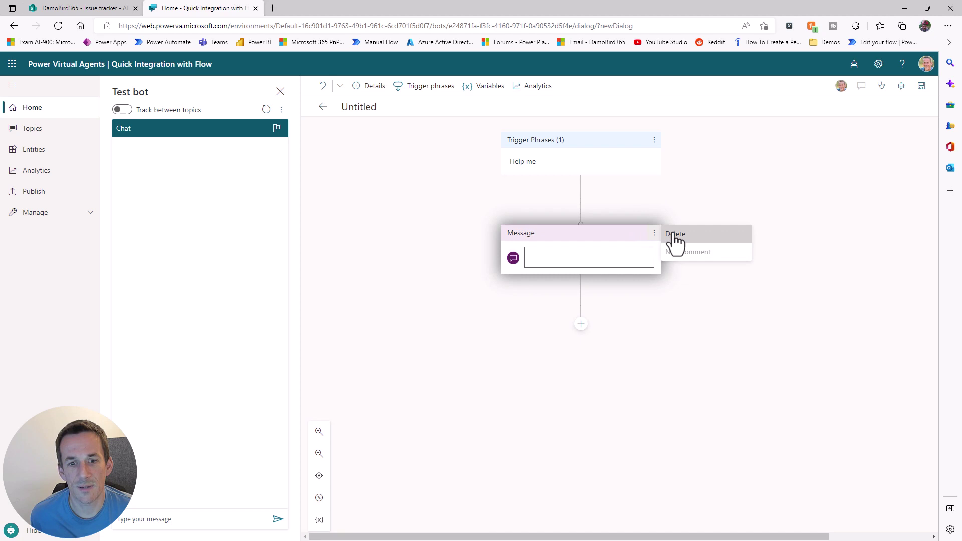
{"action": "left_click", "coordinate": [672, 234]}
{"action": "left_click", "coordinate": [579, 226]}
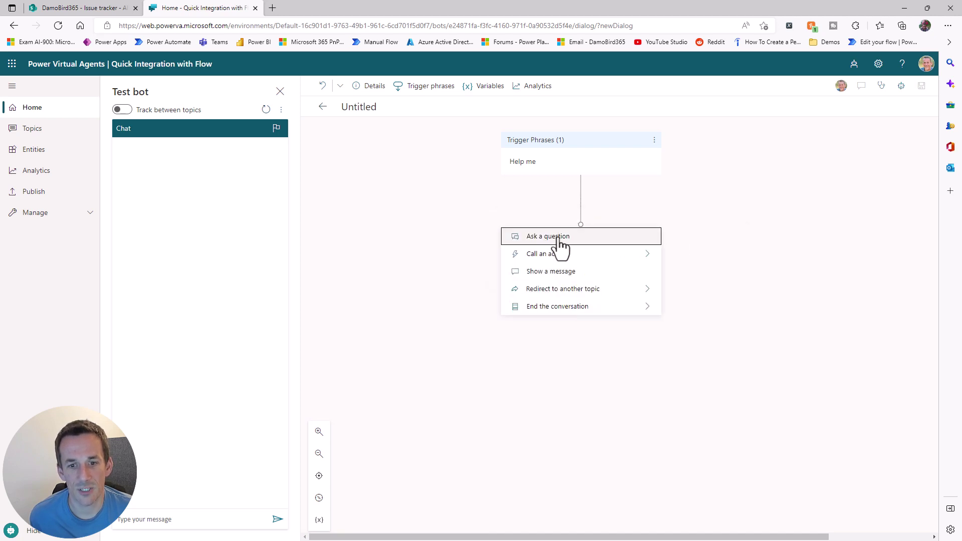
{"action": "left_click", "coordinate": [556, 239]}
{"action": "type", "text": "What is your jo"}
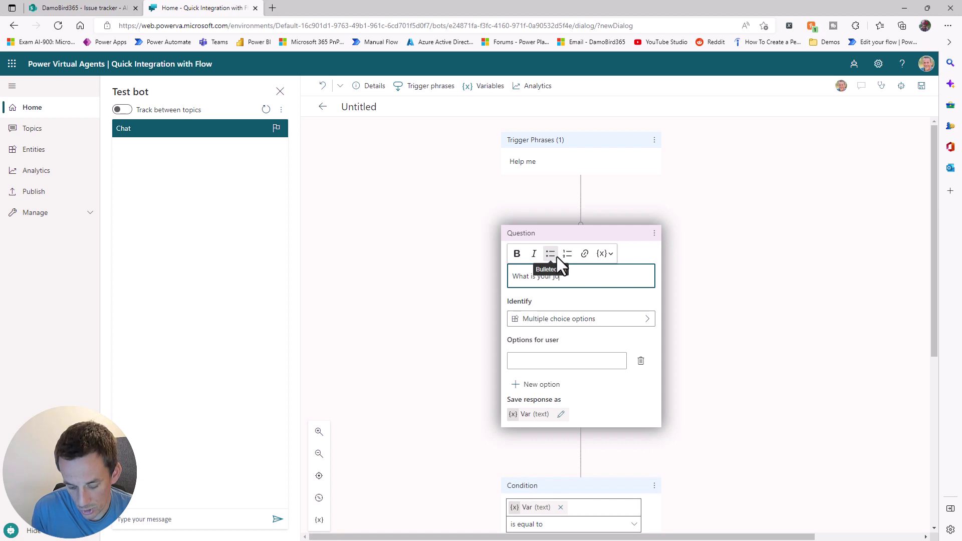
{"action": "type", "text": "b ref?"}
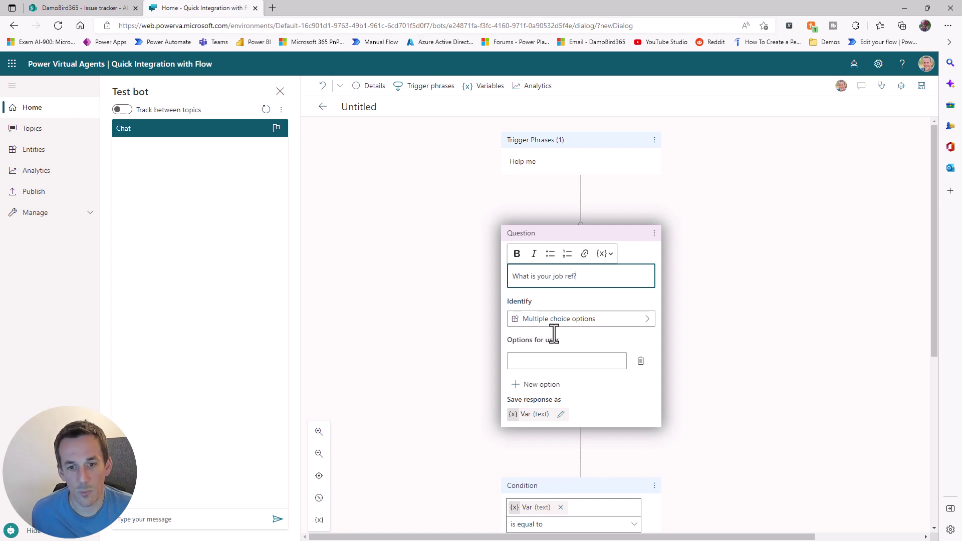
- Make the question capture the user's entire response into a variable named jobref
{"action": "left_click", "coordinate": [576, 321]}
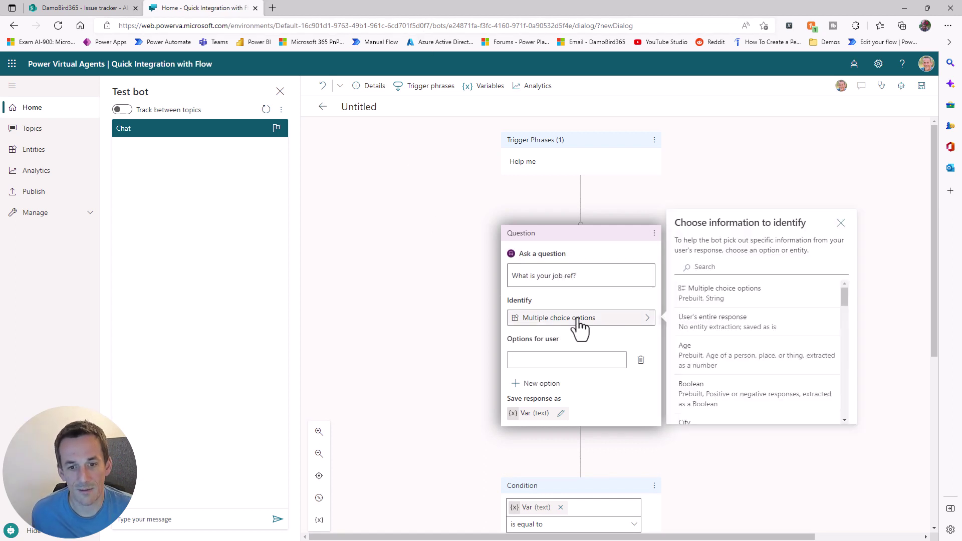
{"action": "left_click", "coordinate": [711, 320]}
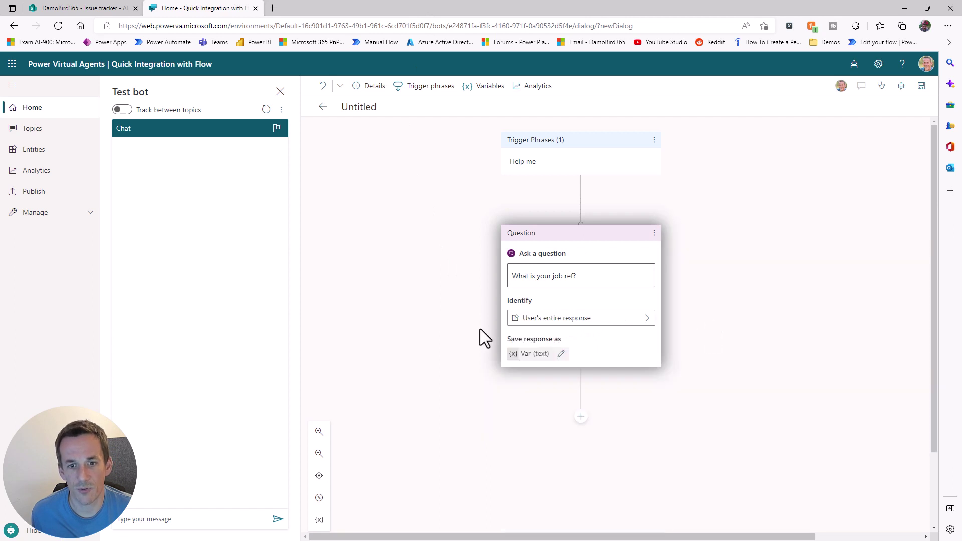
{"action": "left_click", "coordinate": [526, 355]}
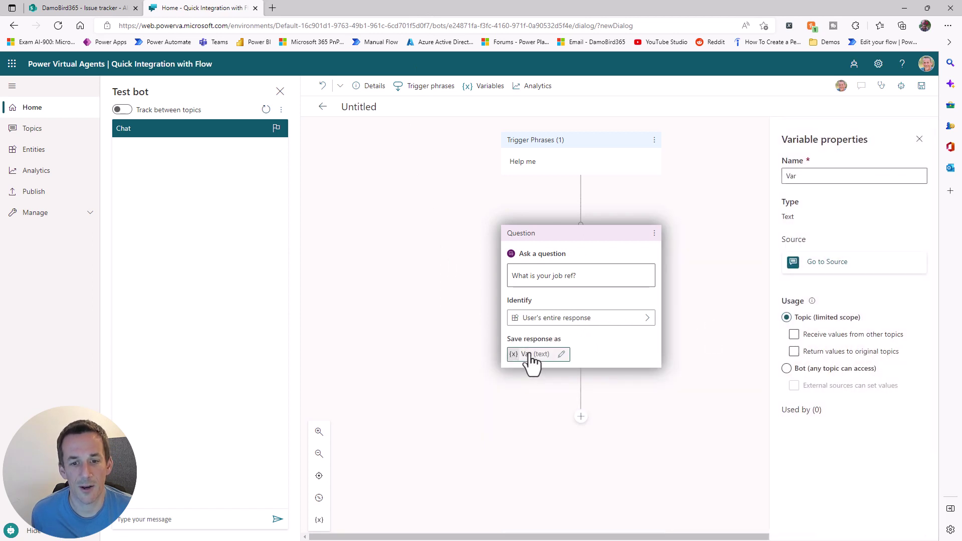
{"action": "double_click", "coordinate": [815, 177]}
{"action": "type", "text": "job"}
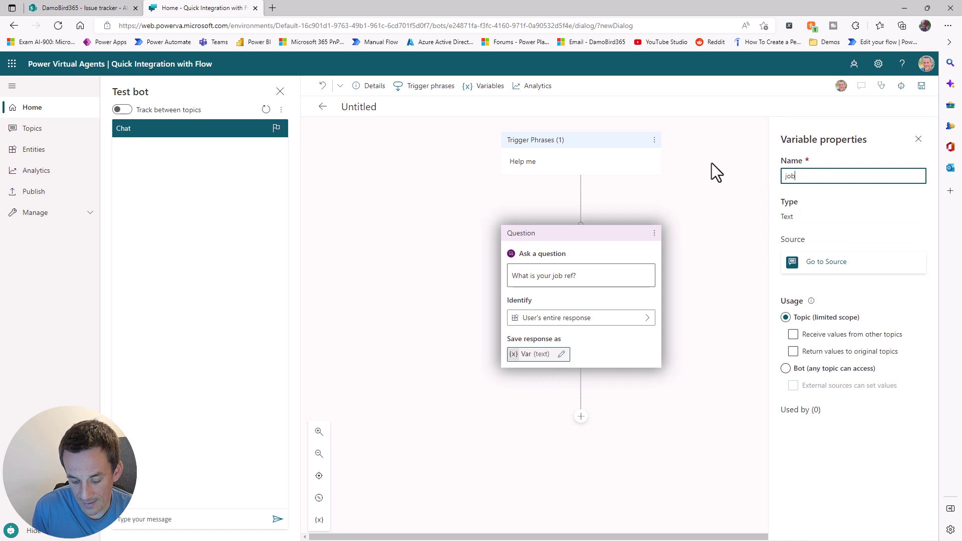
{"action": "type", "text": "ref"}
{"action": "left_click", "coordinate": [715, 324]}
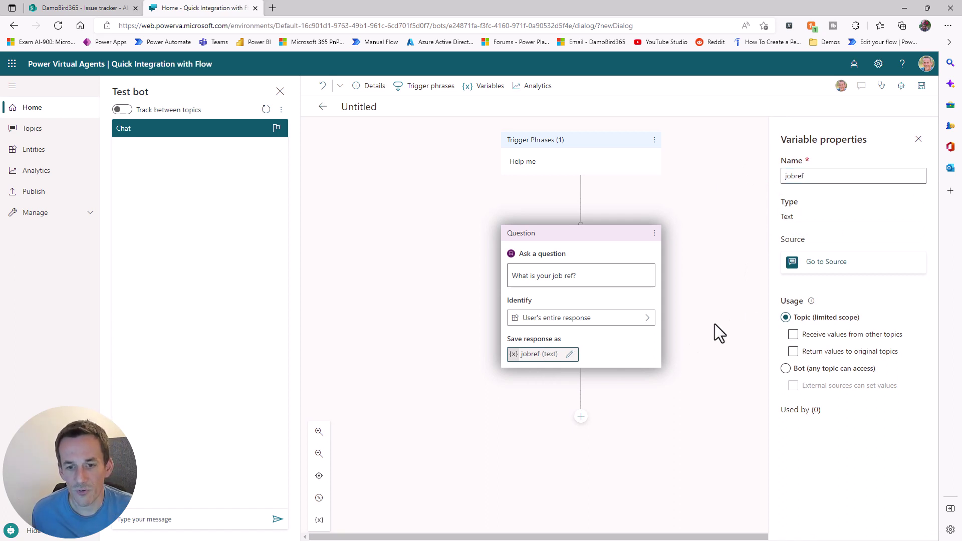
- Add a Call an action node below the question and create a new flow from it
{"action": "left_click", "coordinate": [579, 418]}
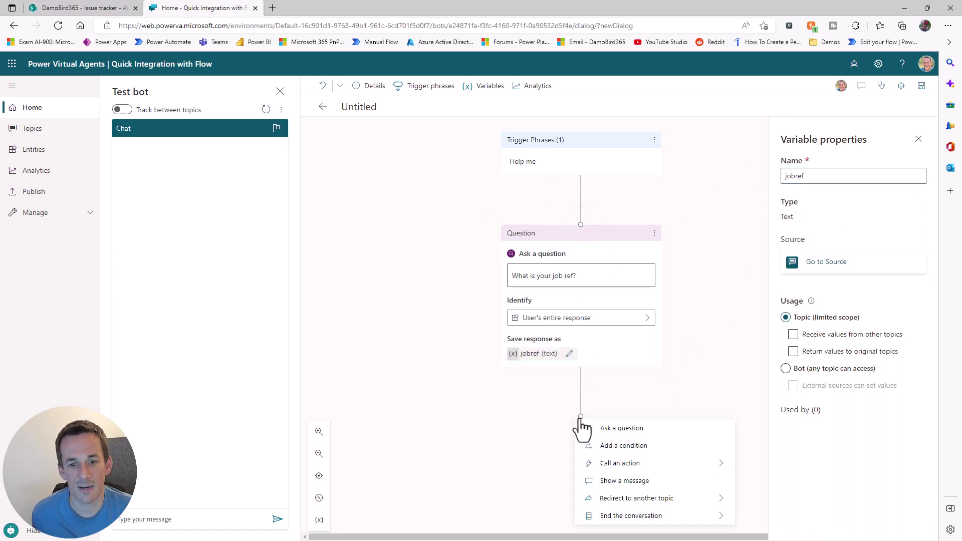
{"action": "left_click", "coordinate": [568, 466]}
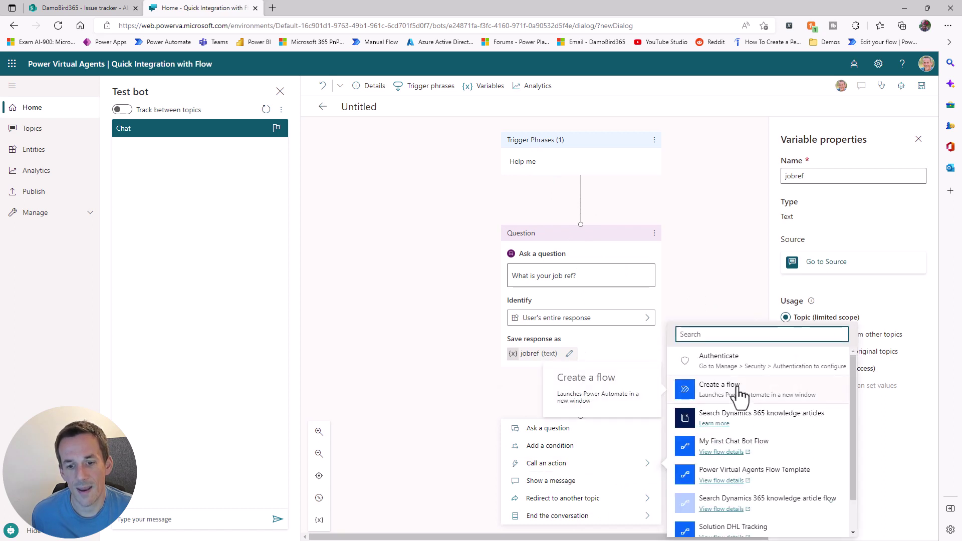
{"action": "left_click", "coordinate": [736, 388]}
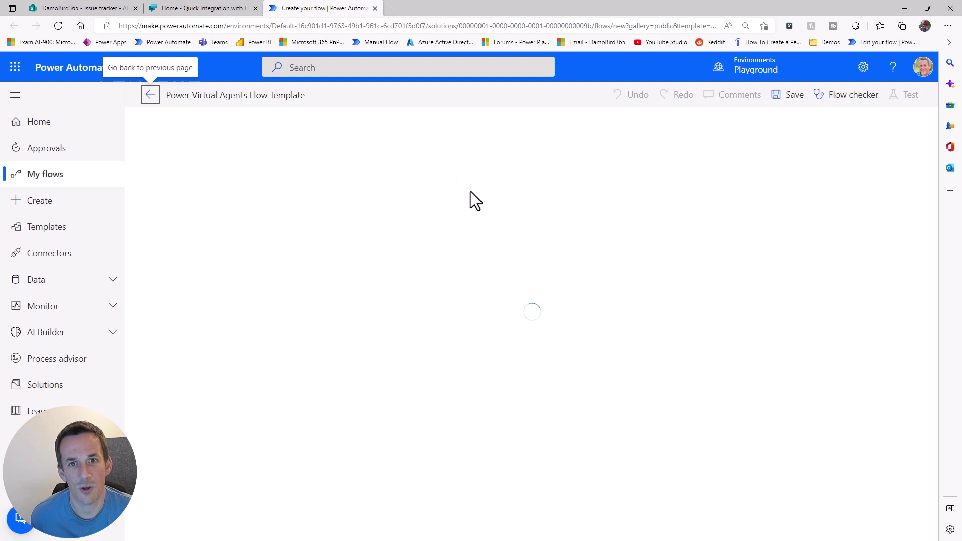
- Add a text input named JobRef to the flow trigger
{"action": "left_click", "coordinate": [386, 167]}
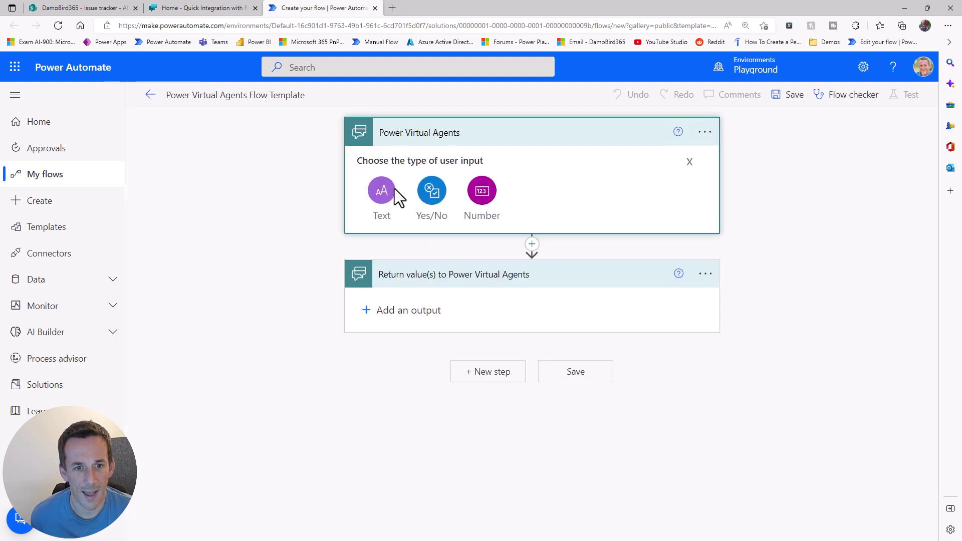
{"action": "left_click", "coordinate": [387, 199]}
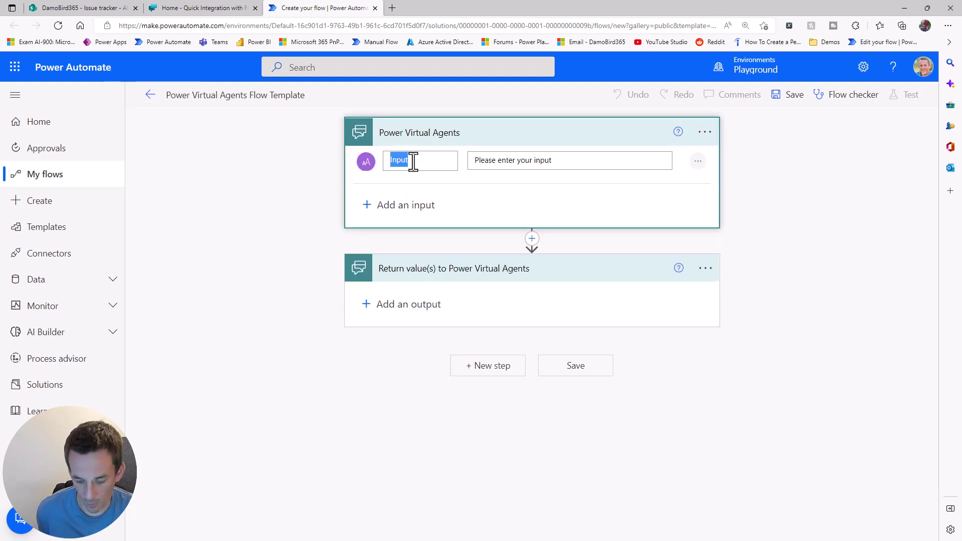
{"action": "type", "text": "JobRef"}
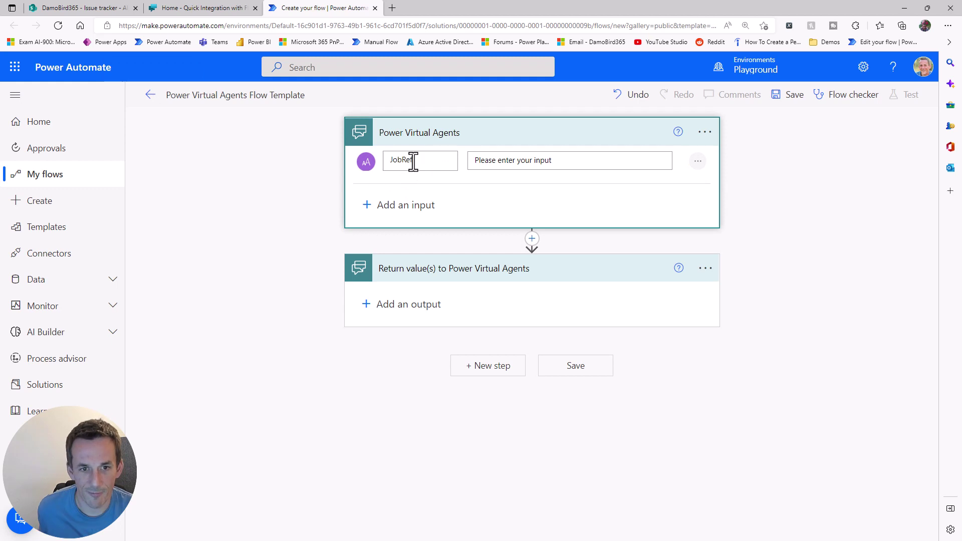
- Insert a SharePoint Get items action reading the Issue tracker list on its site
{"action": "left_click", "coordinate": [532, 239]}
{"action": "left_click", "coordinate": [534, 256]}
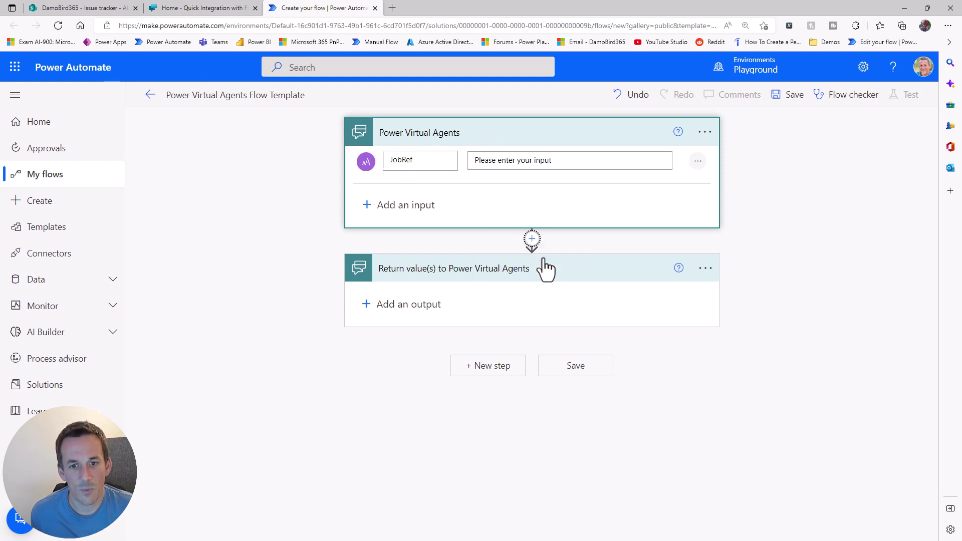
{"action": "type", "text": "get items"}
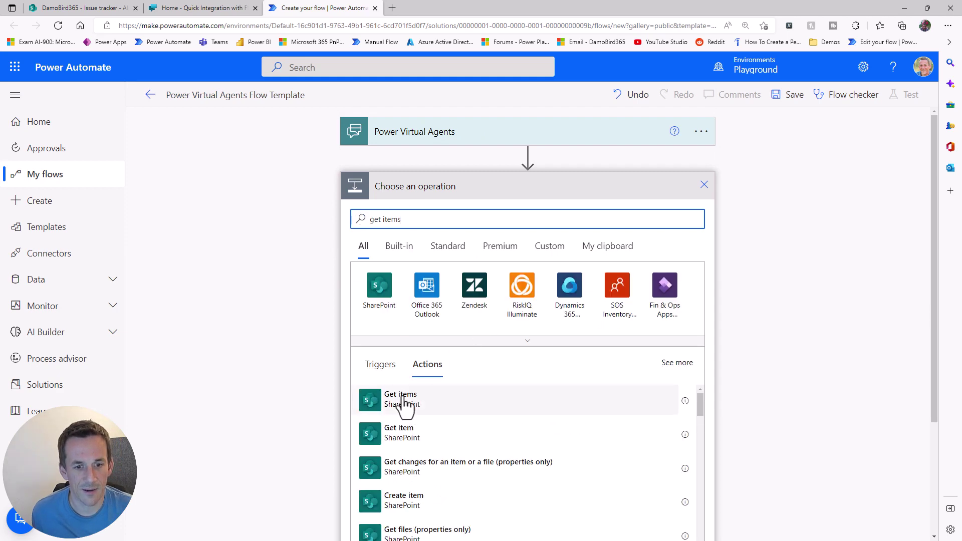
{"action": "left_click", "coordinate": [399, 398]}
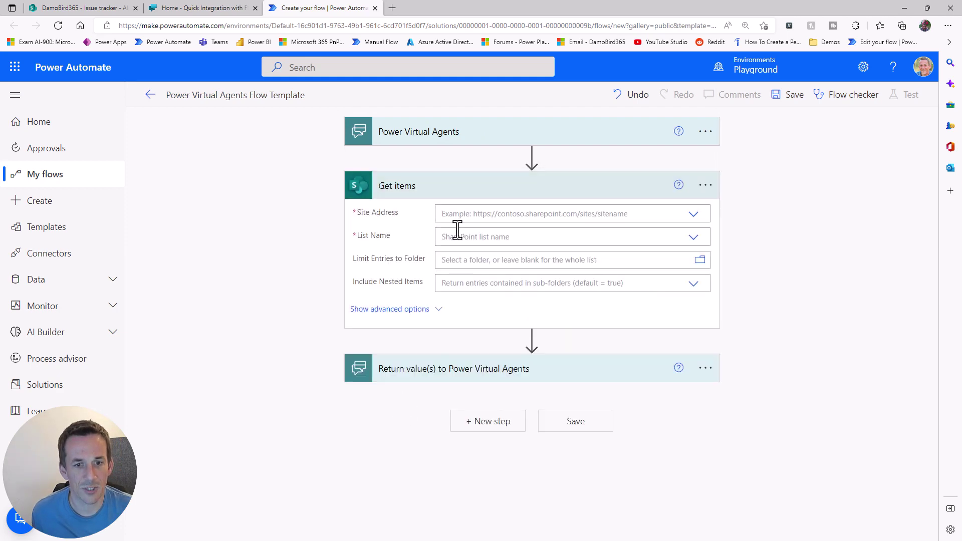
{"action": "left_click", "coordinate": [693, 215]}
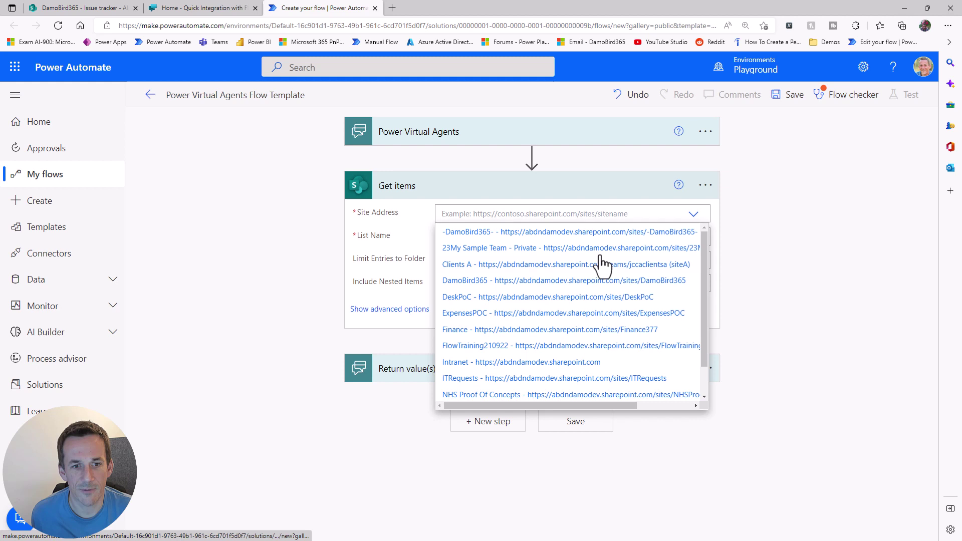
{"action": "left_click", "coordinate": [601, 278]}
{"action": "left_click", "coordinate": [692, 250]}
{"action": "scroll", "coordinate": [524, 328], "scroll_direction": "down", "scroll_amount": 6}
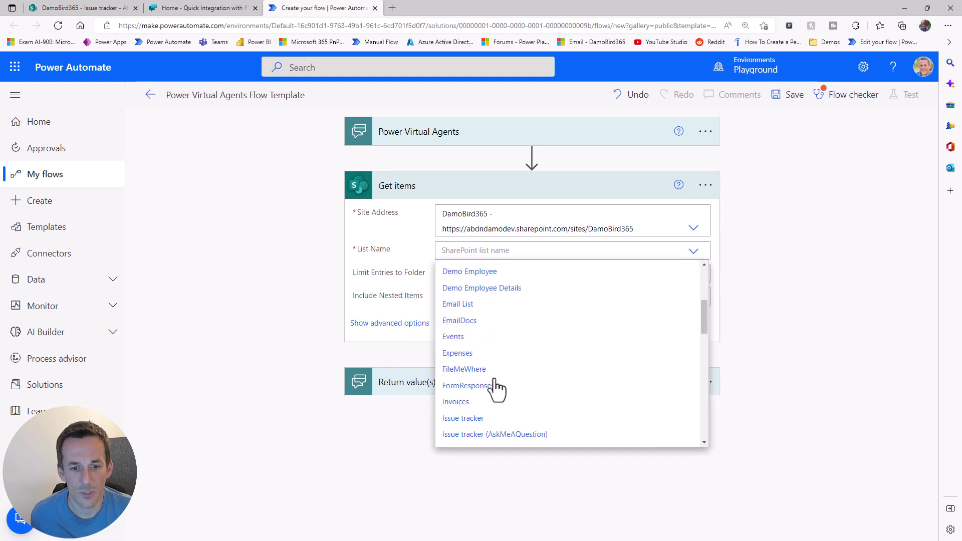
{"action": "left_click", "coordinate": [480, 371]}
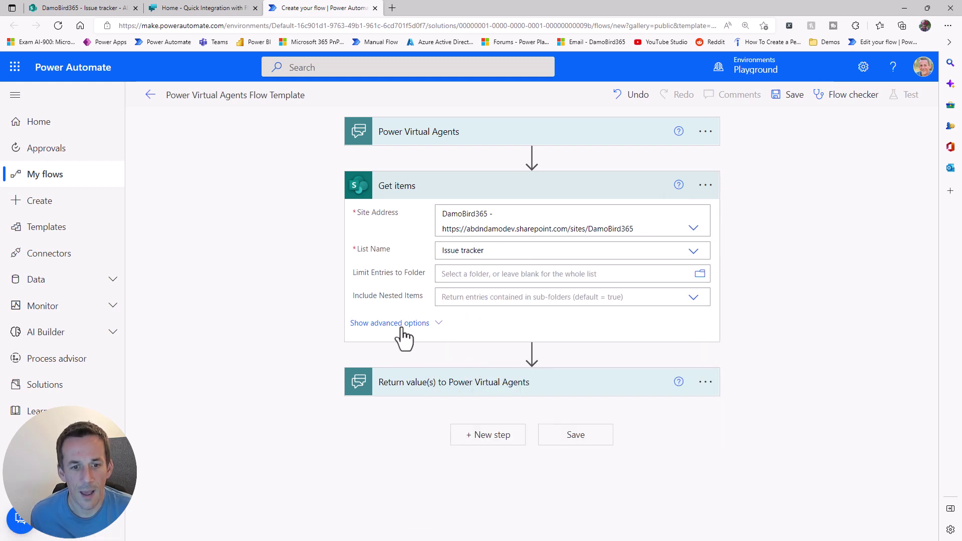
- Filter Get items with the query JobRef eq the JobRef trigger input
{"action": "left_click", "coordinate": [414, 325]}
{"action": "left_click", "coordinate": [461, 321]}
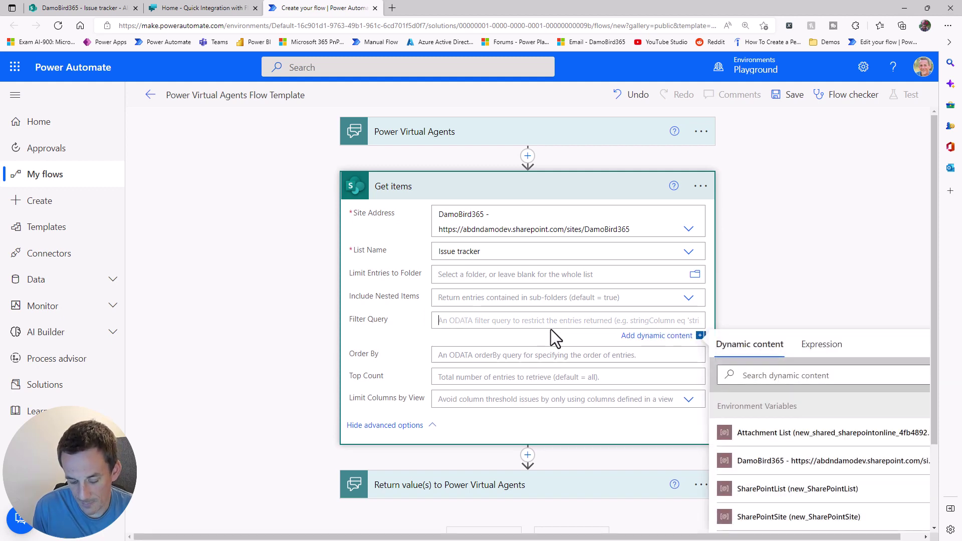
{"action": "type", "text": "JobRef"}
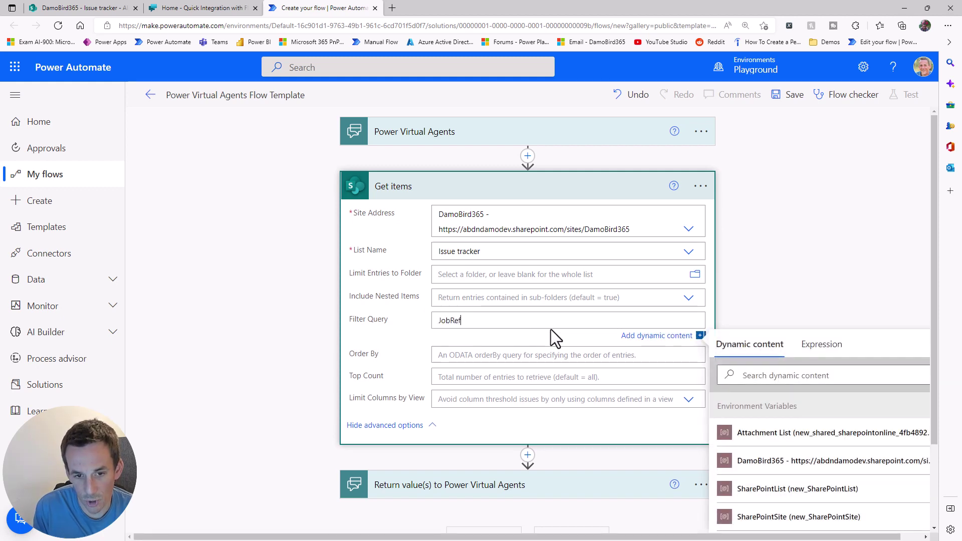
{"action": "type", "text": " eq ''"}
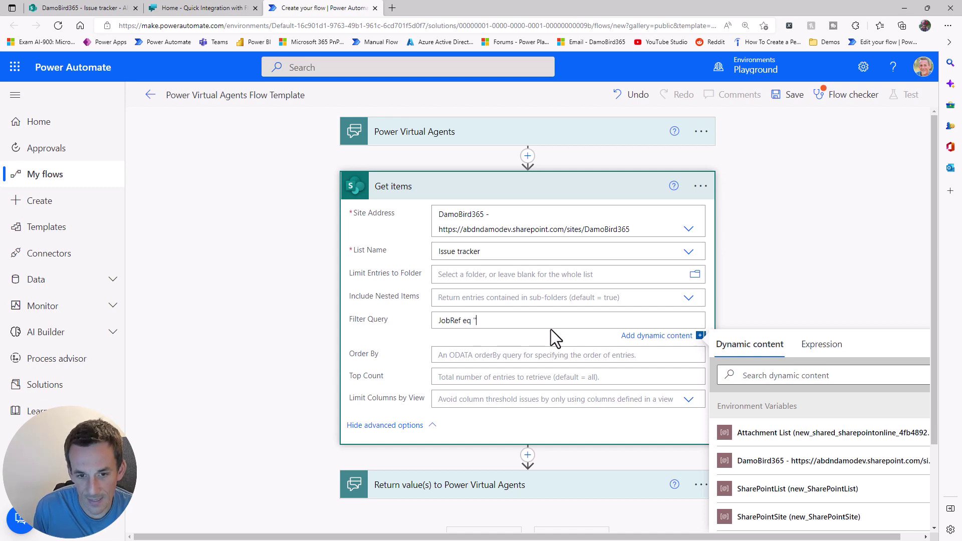
{"action": "scroll", "coordinate": [769, 476], "scroll_direction": "down", "scroll_amount": 1}
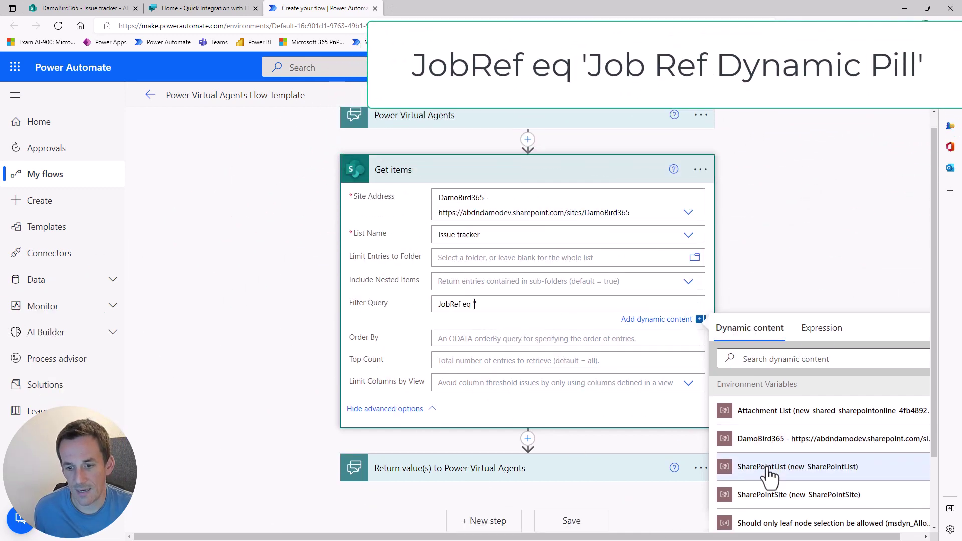
{"action": "scroll", "coordinate": [769, 476], "scroll_direction": "down", "scroll_amount": 2}
{"action": "left_click", "coordinate": [757, 523]}
{"action": "scroll", "coordinate": [555, 213], "scroll_direction": "up", "scroll_amount": 3}
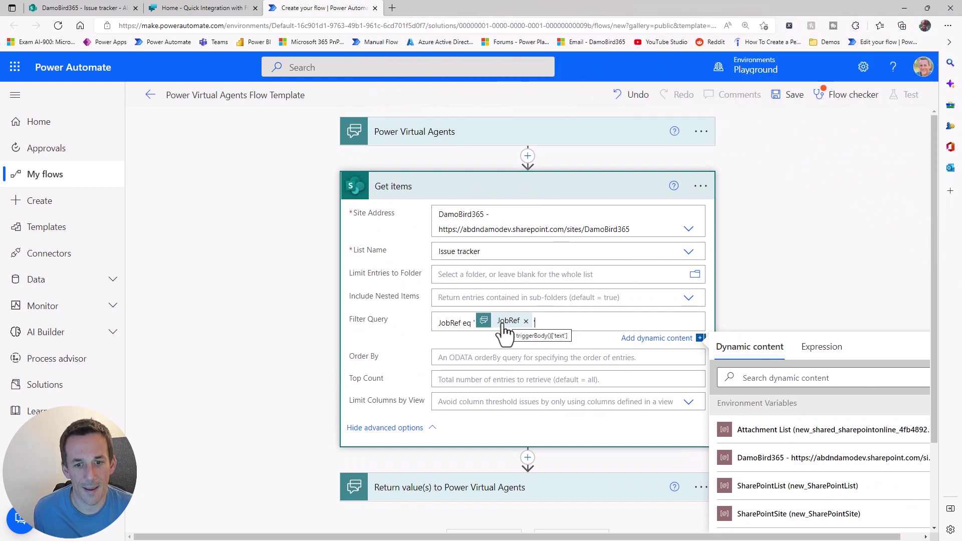
- Add a Compose after Get items taking Issue description, which wraps it in Apply to each
{"action": "left_click", "coordinate": [511, 195]}
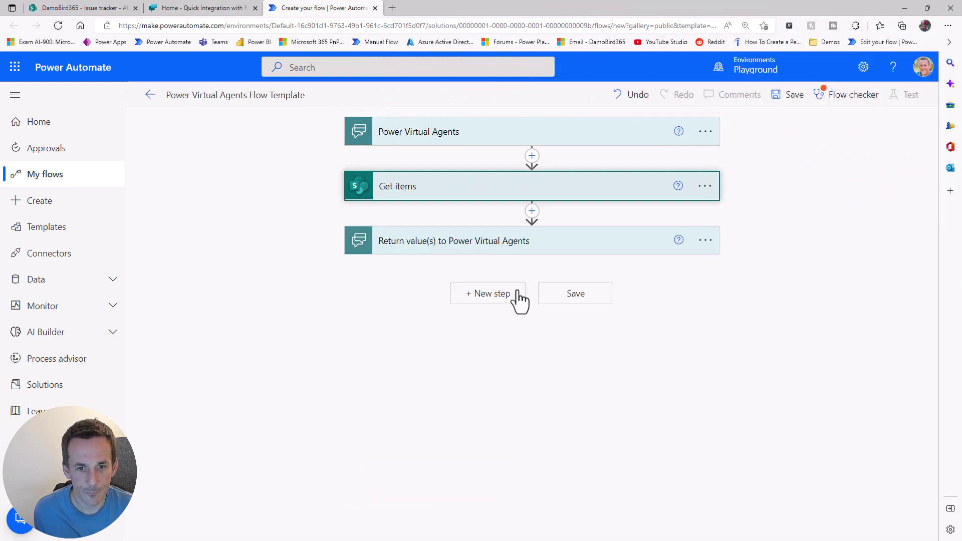
{"action": "left_click", "coordinate": [532, 210]}
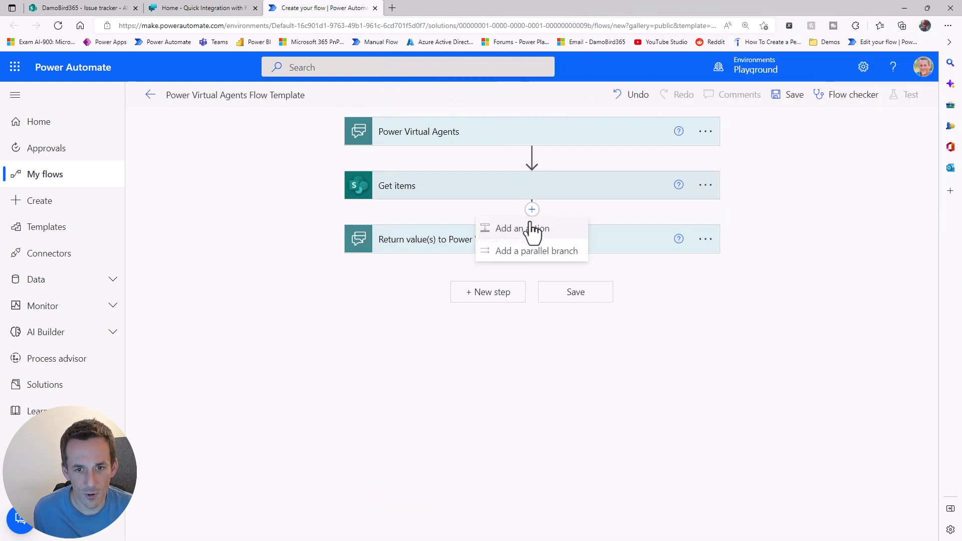
{"action": "left_click", "coordinate": [503, 230]}
{"action": "type", "text": "Compose"}
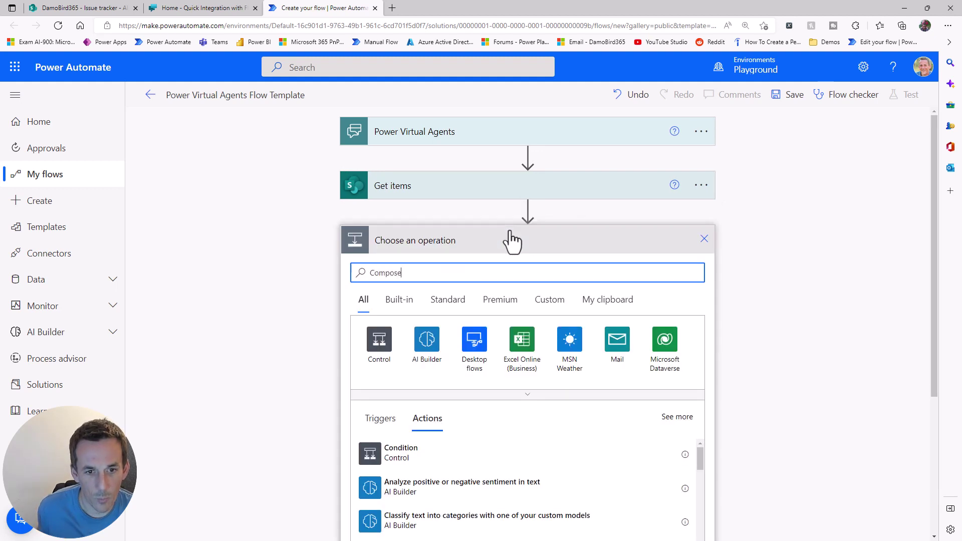
{"action": "left_click", "coordinate": [386, 456]}
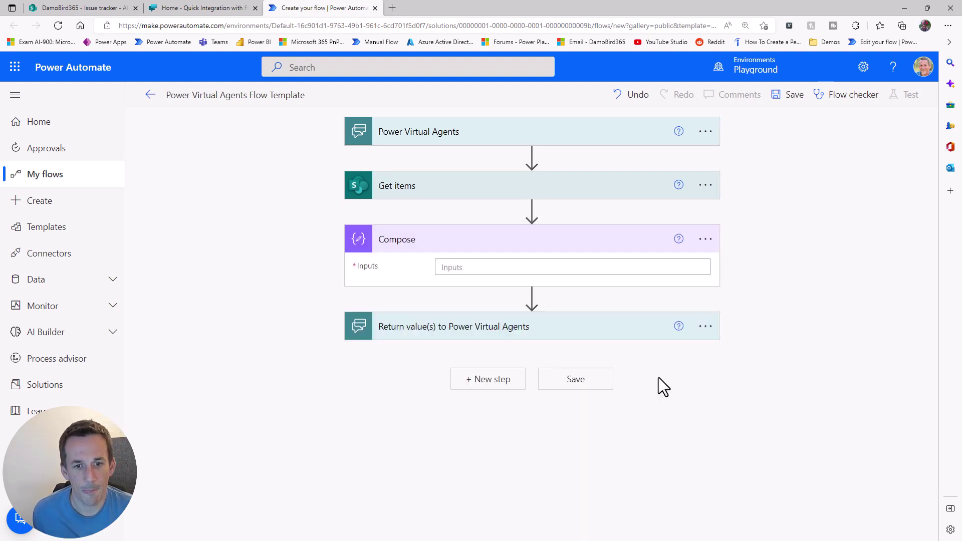
{"action": "left_click", "coordinate": [627, 271]}
{"action": "scroll", "coordinate": [812, 425], "scroll_direction": "down", "scroll_amount": 5}
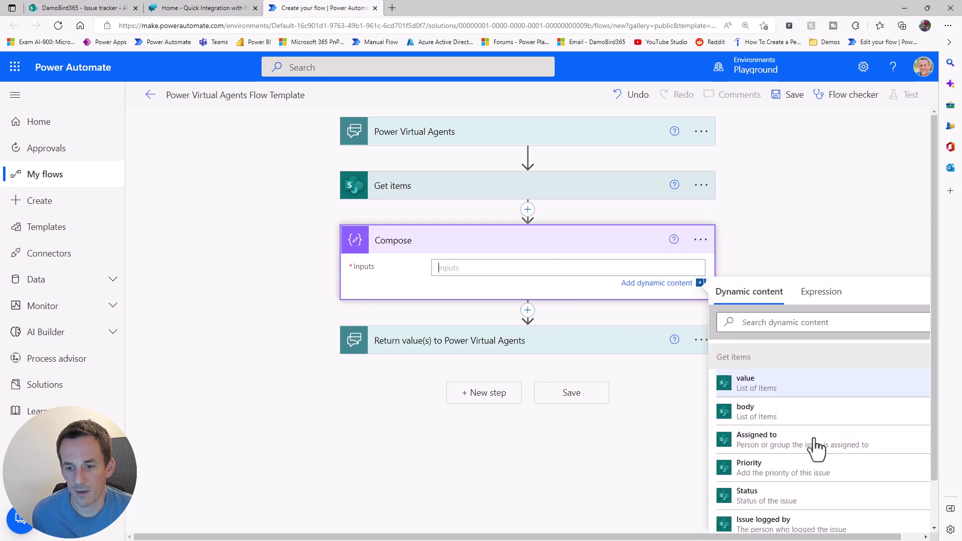
{"action": "scroll", "coordinate": [812, 462], "scroll_direction": "down", "scroll_amount": 5}
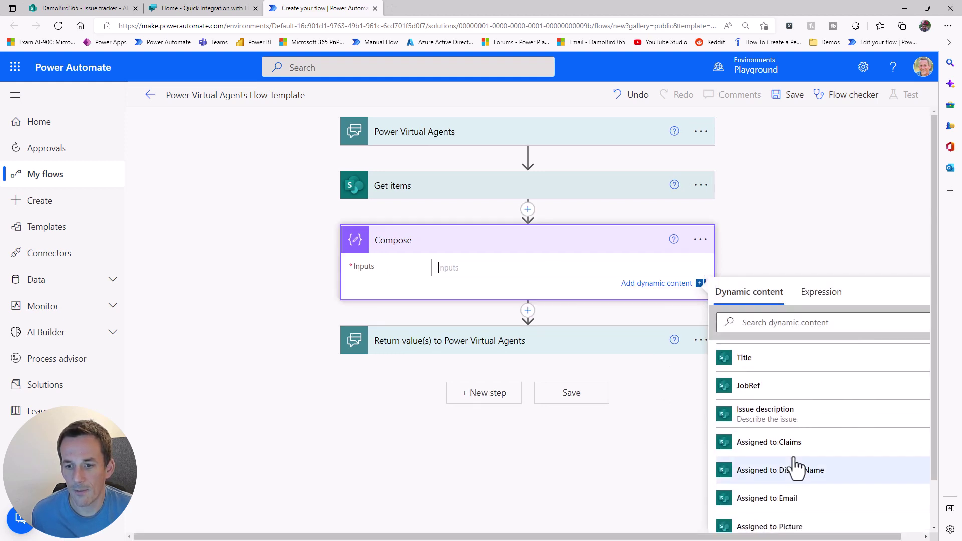
{"action": "left_click", "coordinate": [781, 424]}
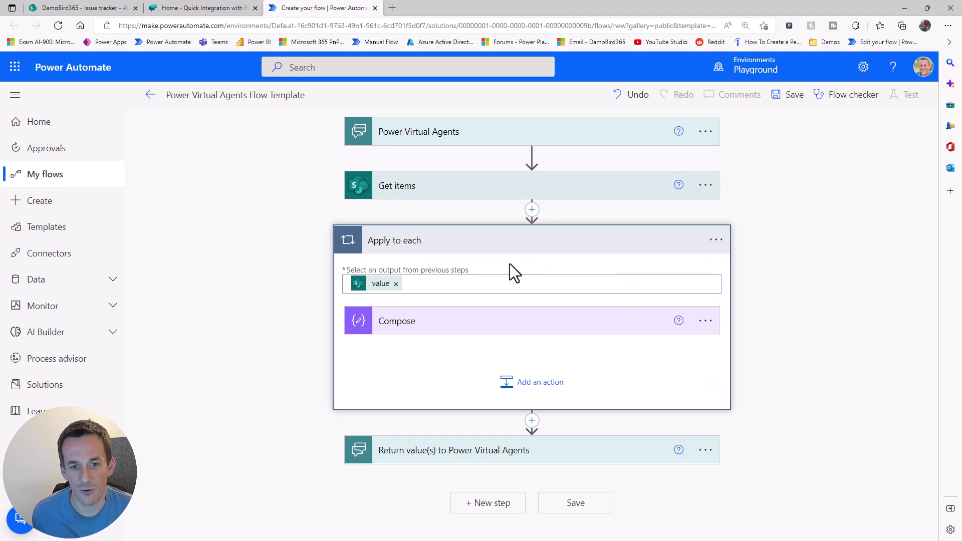
{"action": "left_click", "coordinate": [424, 327]}
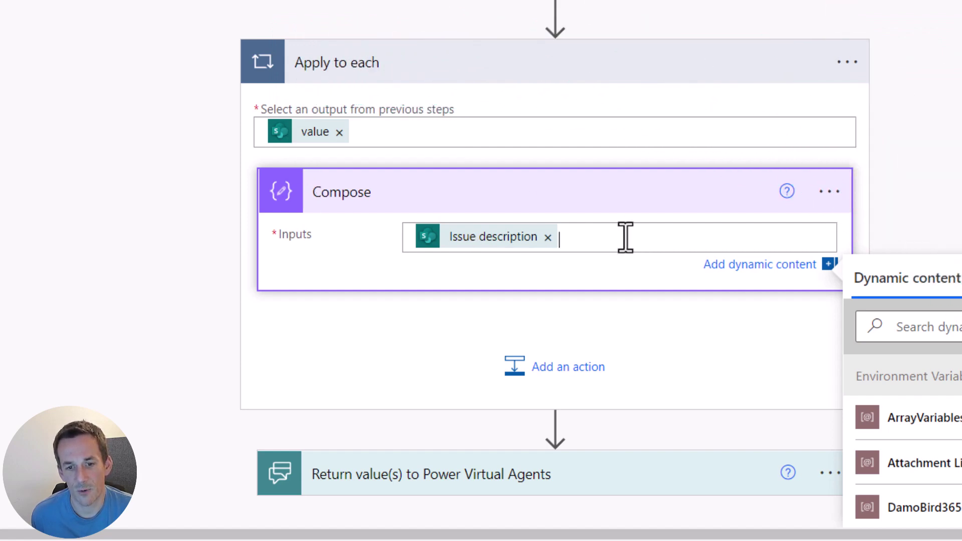
- Give Compose the expression first(Get items value)?['Description']
{"action": "left_click", "coordinate": [906, 333]}
{"action": "left_click", "coordinate": [880, 382]}
{"action": "type", "text": "f"}
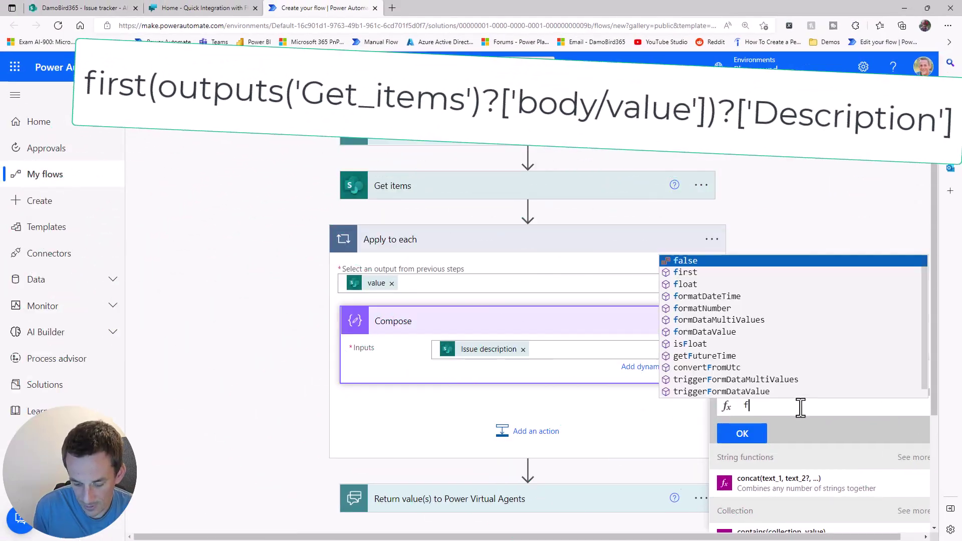
{"action": "type", "text": "irst("}
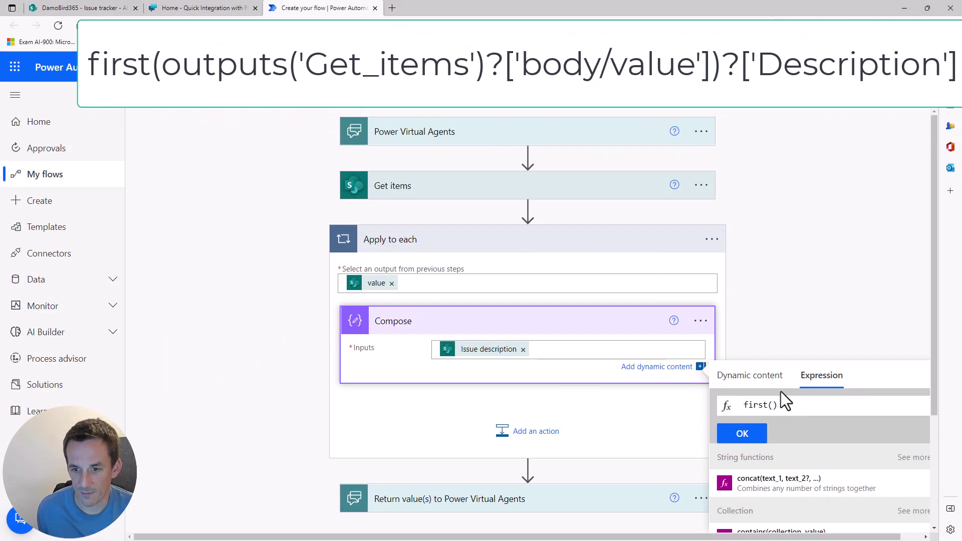
{"action": "left_click", "coordinate": [747, 384]}
{"action": "scroll", "coordinate": [792, 481], "scroll_direction": "down", "scroll_amount": 5}
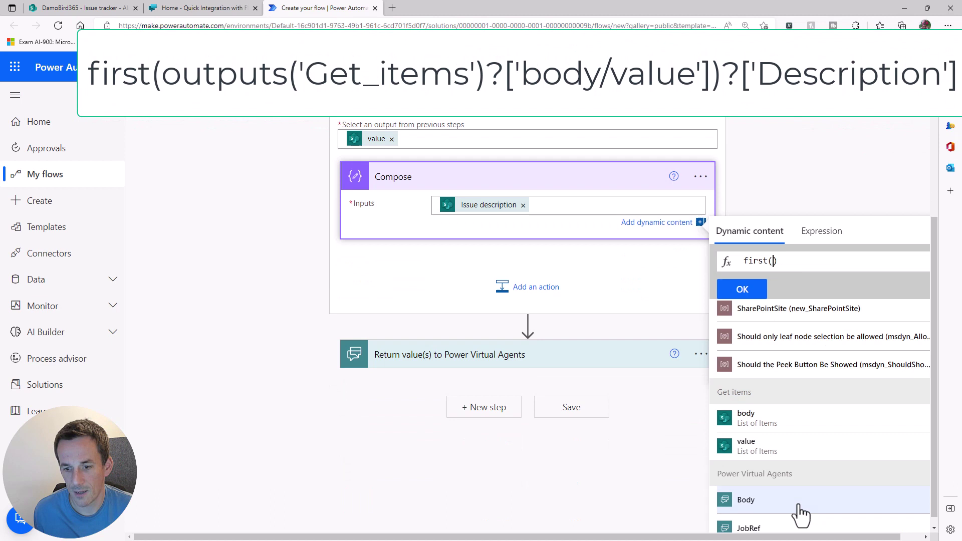
{"action": "left_click", "coordinate": [771, 444]}
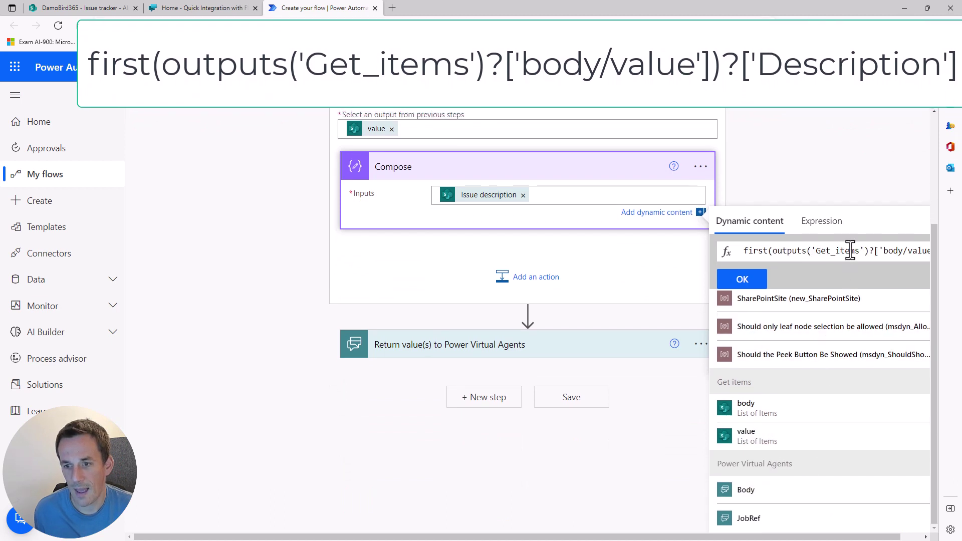
{"action": "key", "text": "End"}
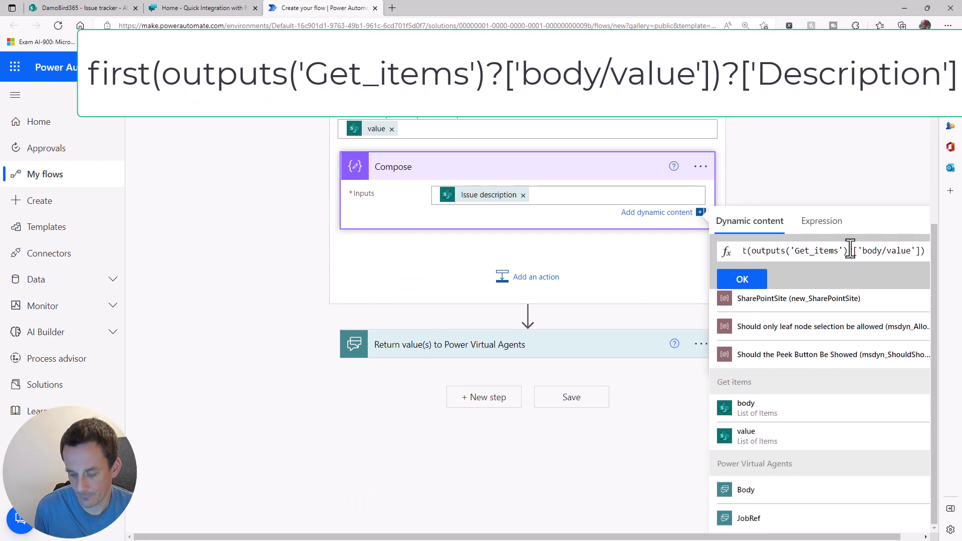
{"action": "type", "text": "?['"}
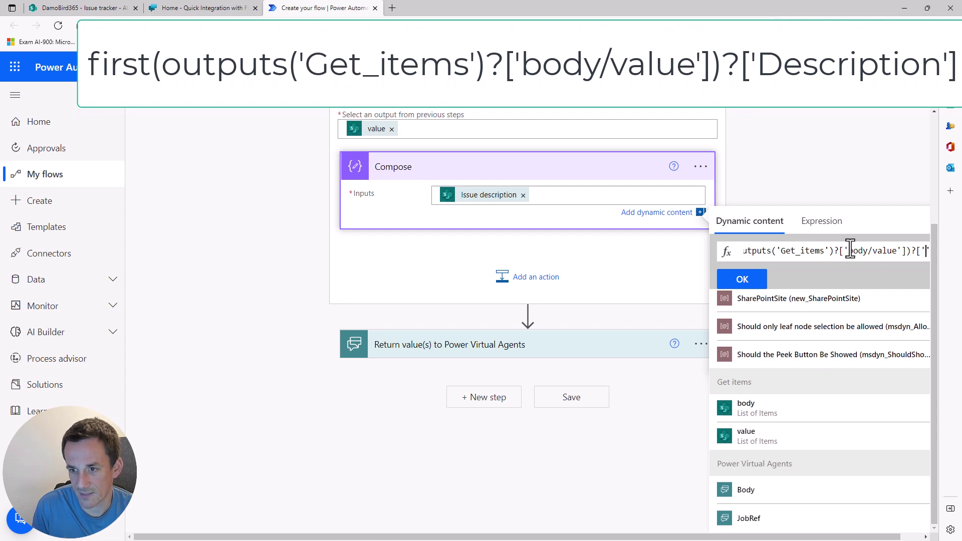
{"action": "type", "text": "Desc"}
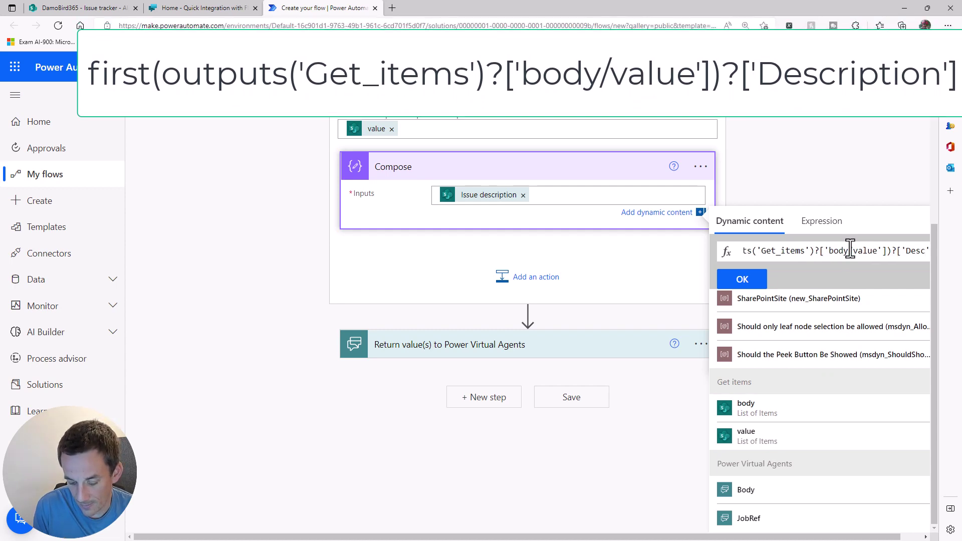
{"action": "type", "text": "ription"}
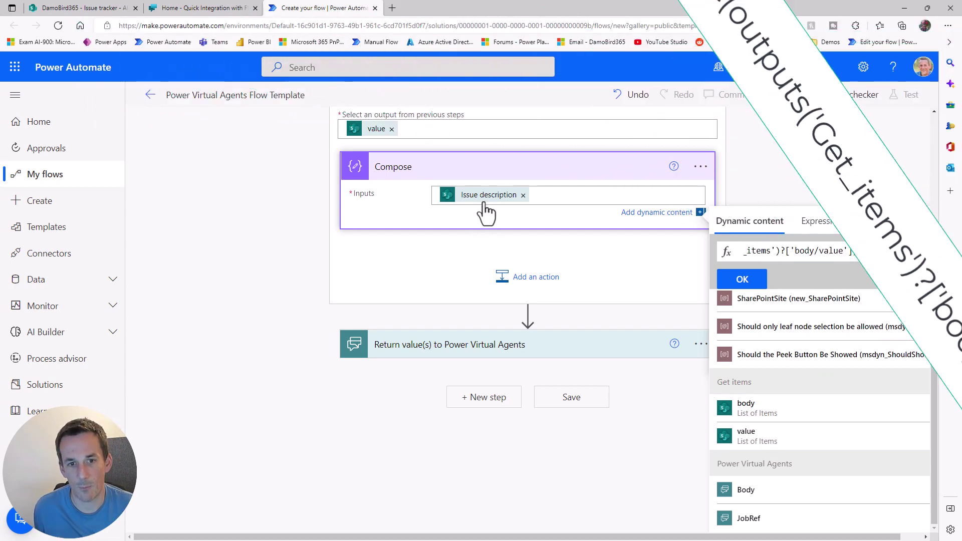
{"action": "left_click", "coordinate": [743, 279]}
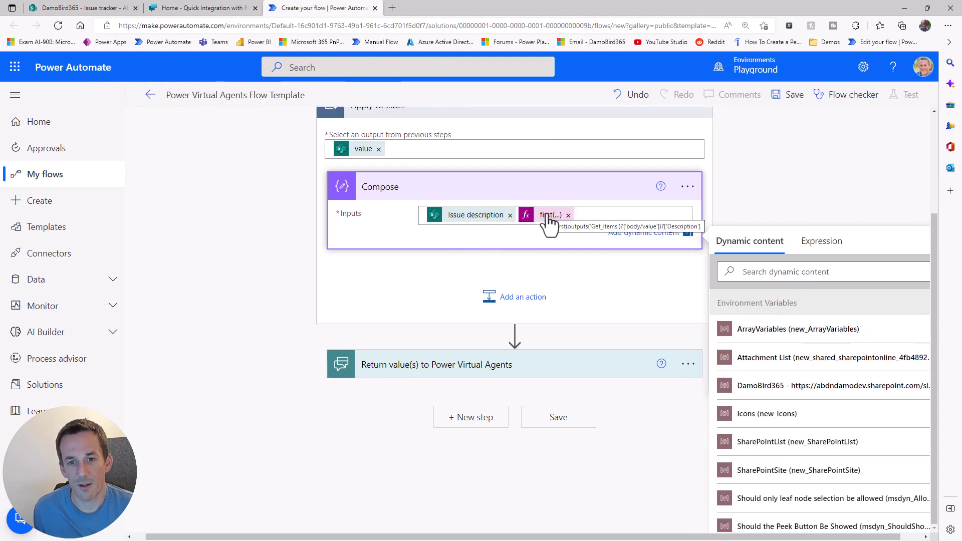
- Drop the Issue description token, move Compose above the loop, delete Apply to each, and view the Issue tracker list
{"action": "left_click", "coordinate": [510, 215]}
{"action": "scroll", "coordinate": [448, 245], "scroll_direction": "up", "scroll_amount": 1}
{"action": "left_click_drag", "start_coordinate": [445, 247], "coordinate": [449, 197]}
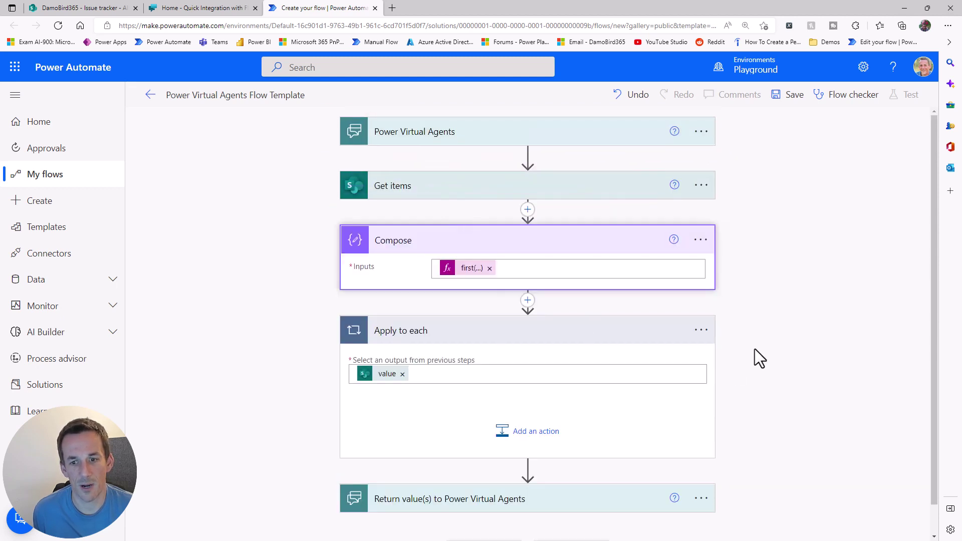
{"action": "left_click", "coordinate": [704, 338]}
{"action": "left_click", "coordinate": [755, 487]}
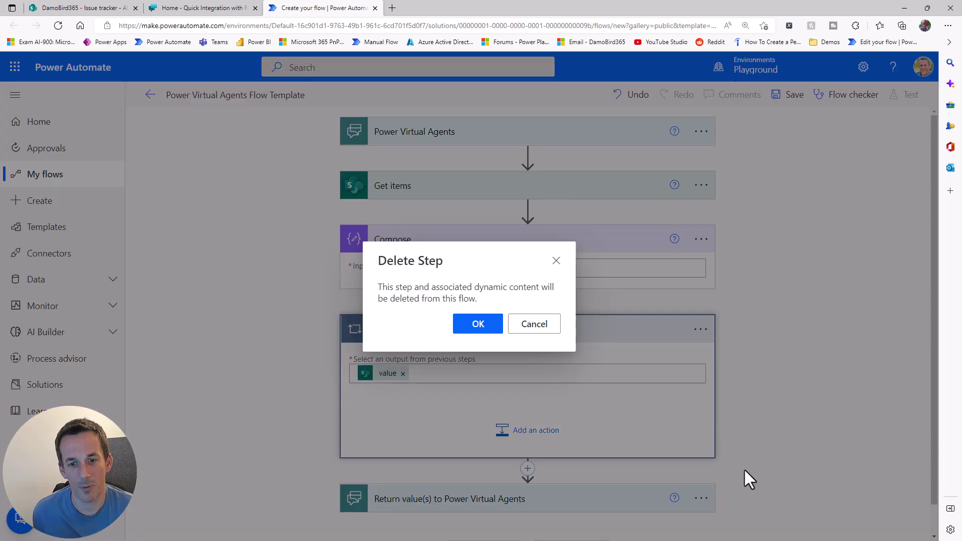
{"action": "left_click", "coordinate": [478, 325]}
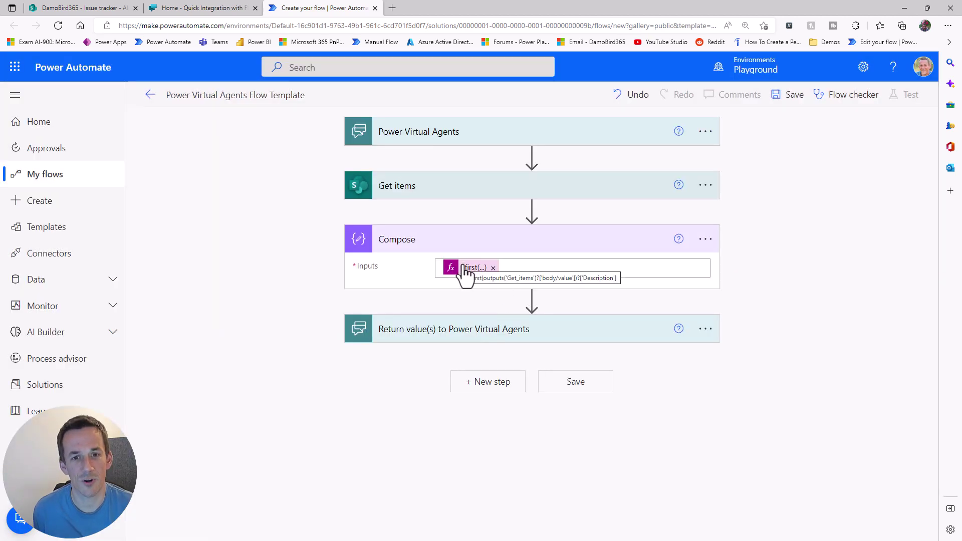
{"action": "left_click", "coordinate": [104, 9]}
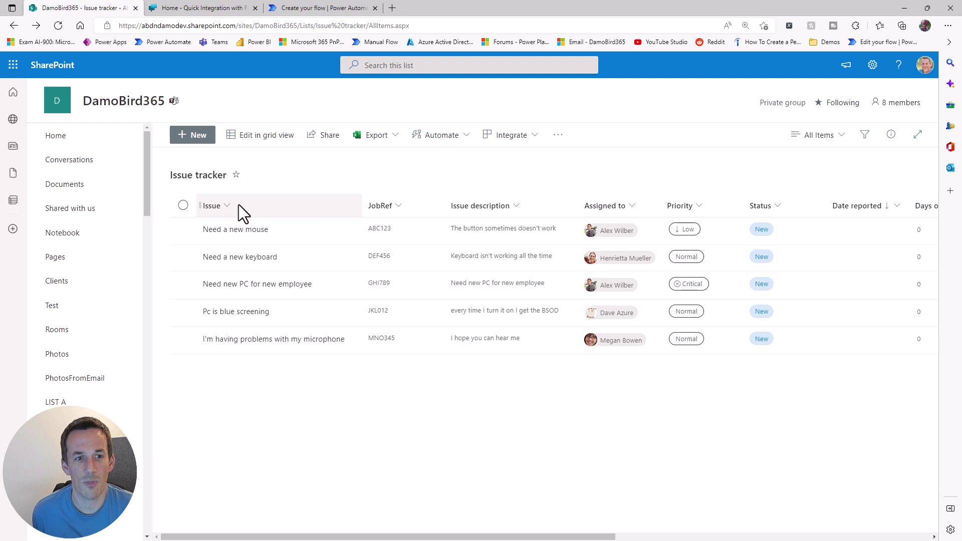
- Add a second Compose using the copied first(...) expression changed to read Title
{"action": "left_click", "coordinate": [308, 11]}
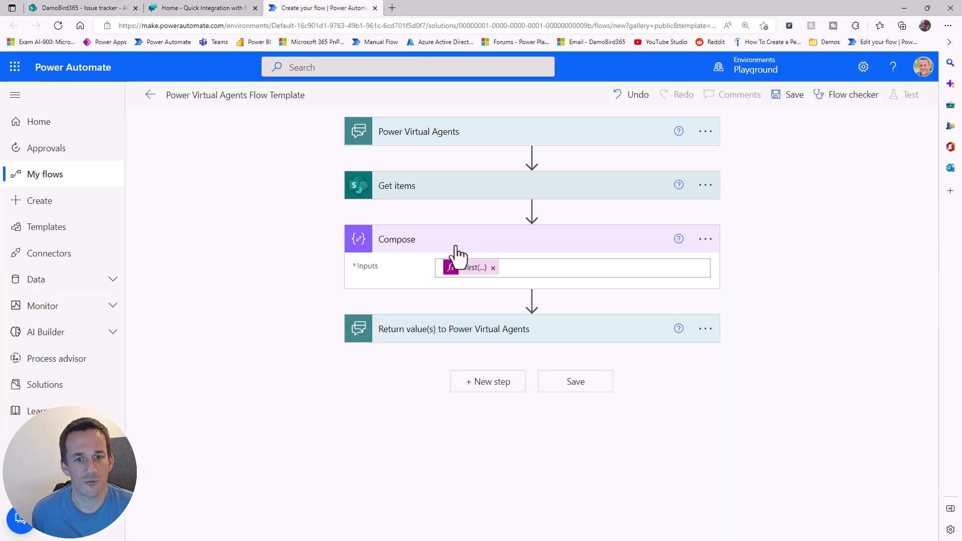
{"action": "left_click", "coordinate": [468, 268]}
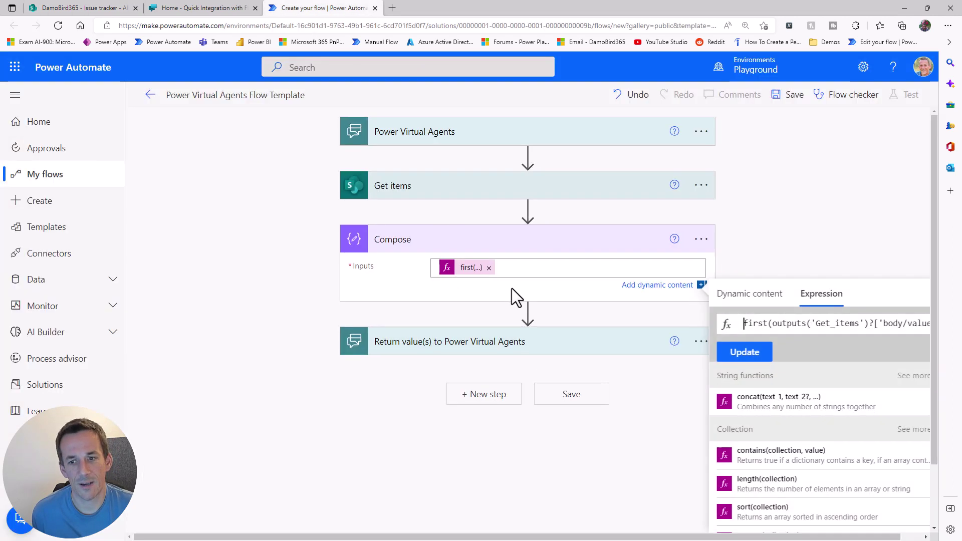
{"action": "triple_click", "coordinate": [777, 325]}
{"action": "left_click", "coordinate": [531, 316]}
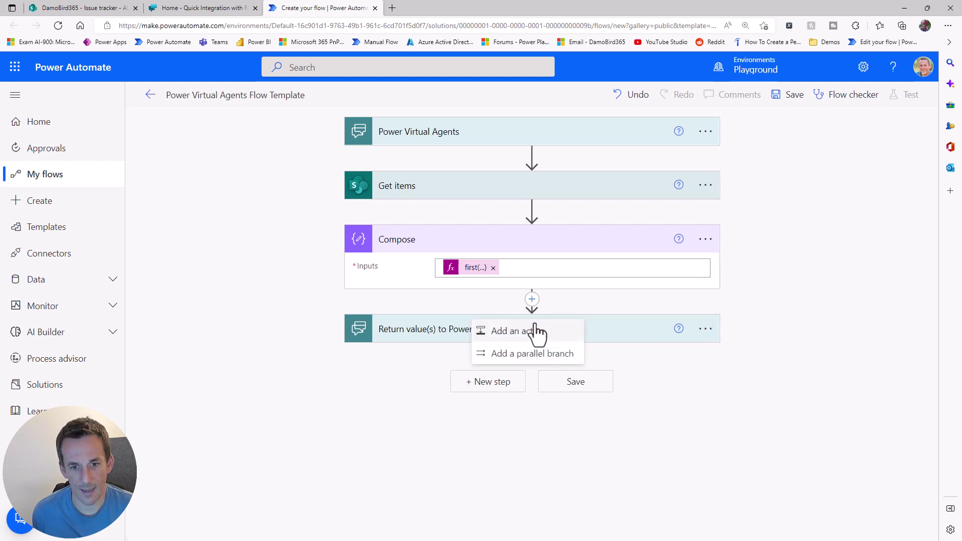
{"action": "left_click", "coordinate": [536, 332]}
{"action": "type", "text": "Compose"}
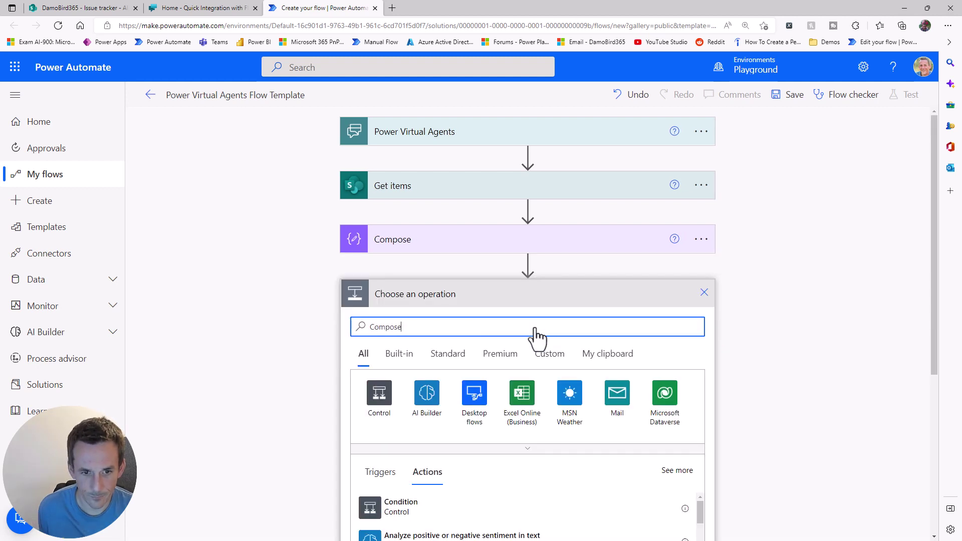
{"action": "left_click", "coordinate": [389, 505]}
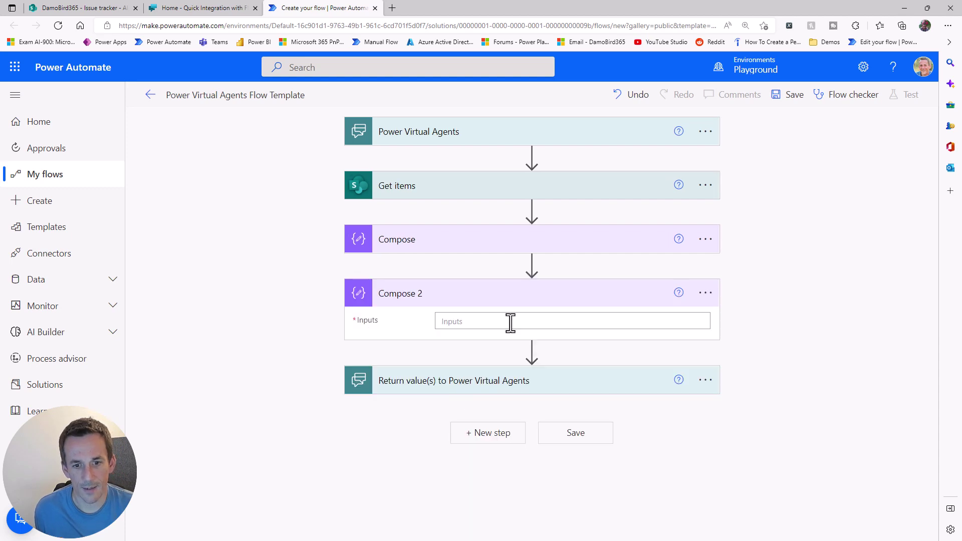
{"action": "left_click", "coordinate": [510, 322]}
{"action": "left_click", "coordinate": [832, 351]}
{"action": "type", "text": "first(outputs('Get_items')?['body/value'])?['Description']"}
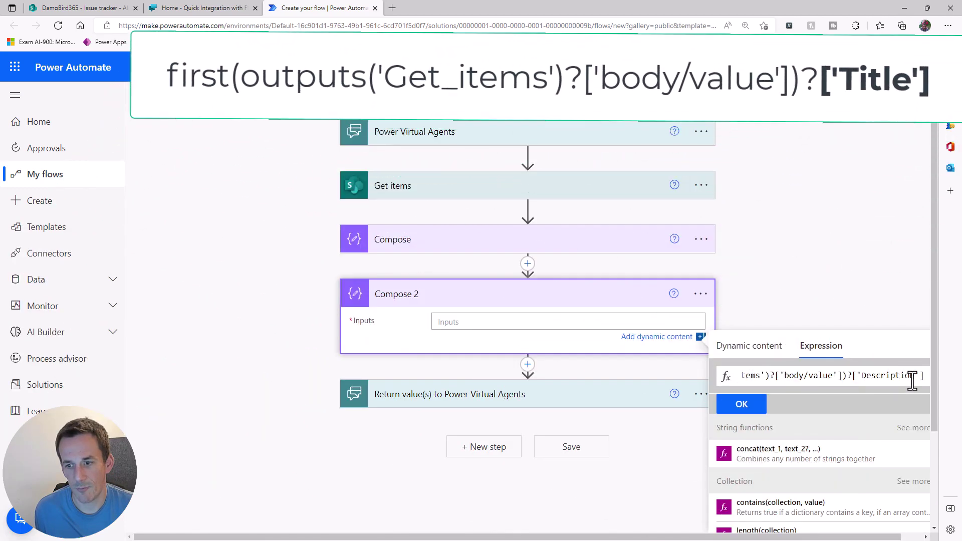
{"action": "left_click_drag", "start_coordinate": [912, 379], "coordinate": [865, 378]}
{"action": "type", "text": "T"}
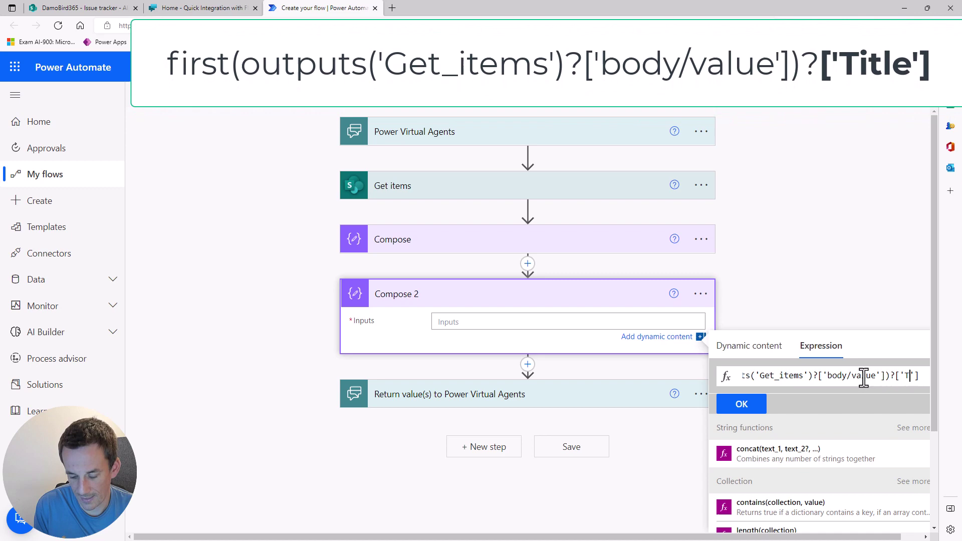
{"action": "type", "text": "itle"}
{"action": "left_click", "coordinate": [741, 404]}
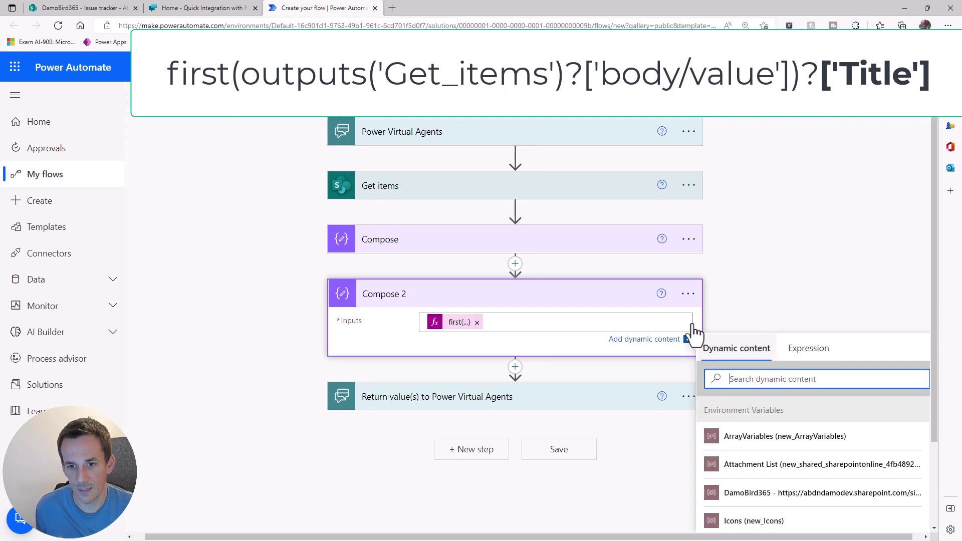
- Rename the two Compose steps to ComposeDesc and ComposeTitle
{"action": "left_click", "coordinate": [580, 249]}
{"action": "left_click", "coordinate": [705, 240]}
{"action": "left_click", "coordinate": [759, 269]}
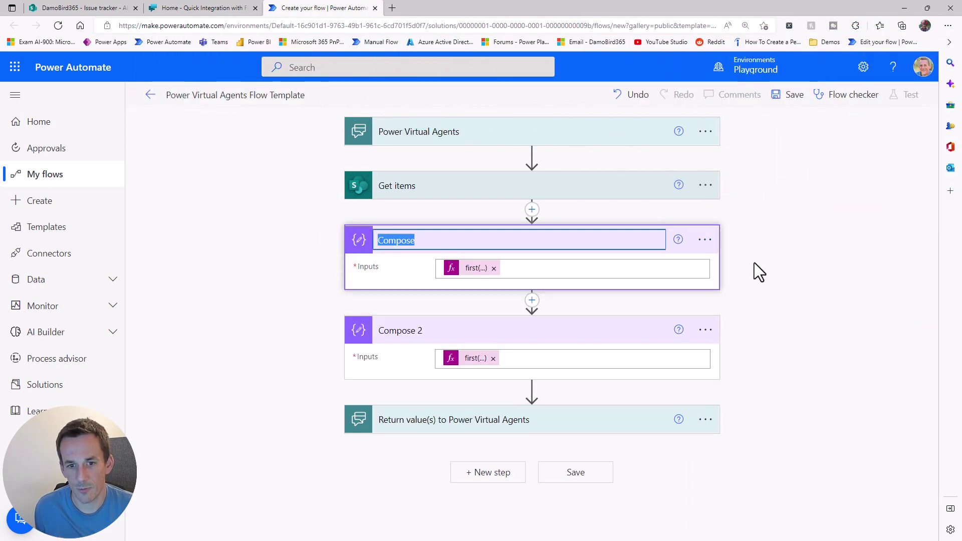
{"action": "left_click", "coordinate": [486, 240]}
{"action": "type", "text": "Desc"}
{"action": "key", "text": "Return"}
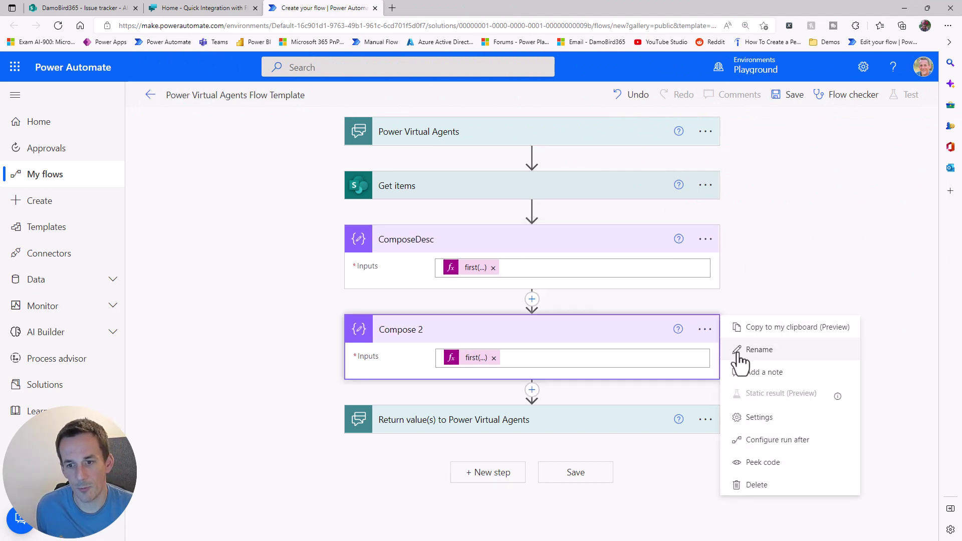
{"action": "left_click", "coordinate": [761, 350]}
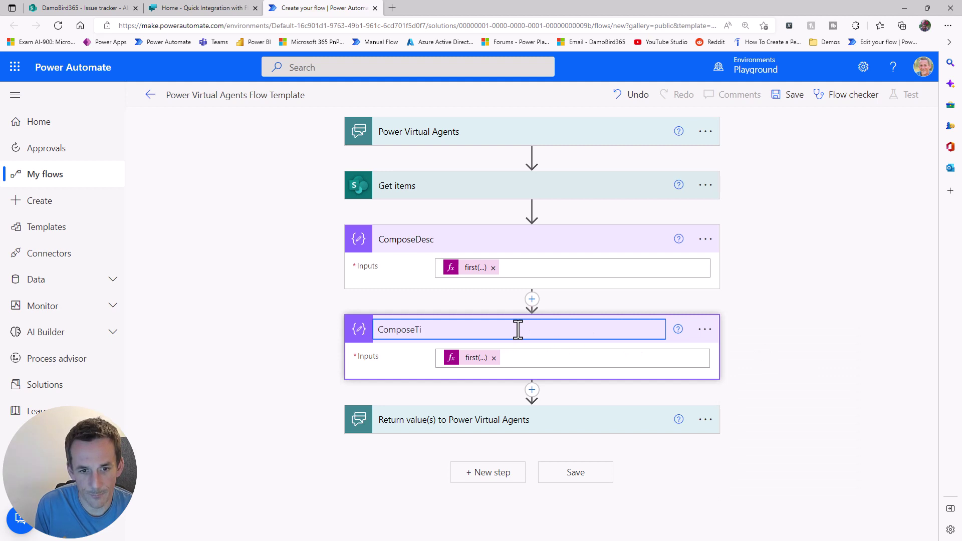
{"action": "type", "text": "ComposeTitle"}
{"action": "key", "text": "Return"}
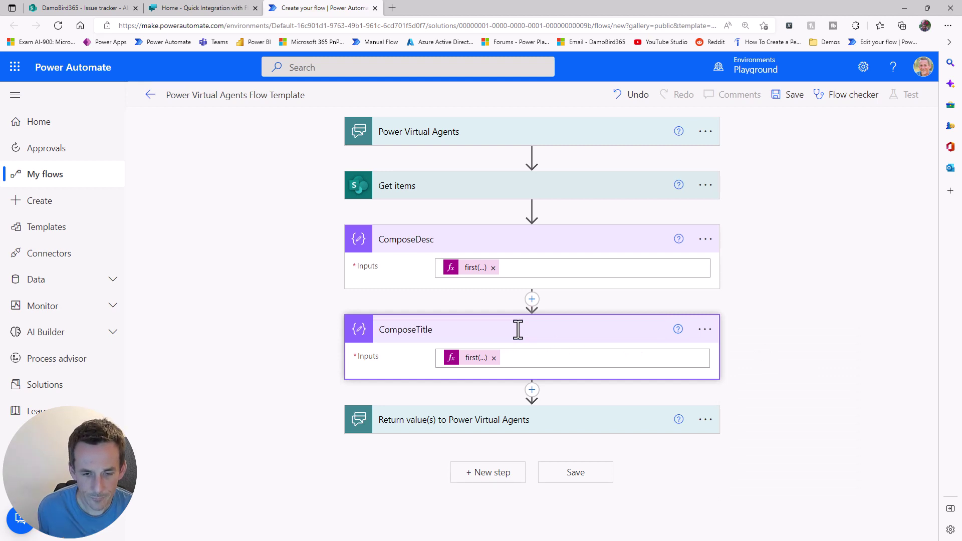
- Add a third Compose before the return step taking Assigned to DisplayName, inside a new Apply to each
{"action": "left_click", "coordinate": [531, 390]}
{"action": "left_click", "coordinate": [535, 406]}
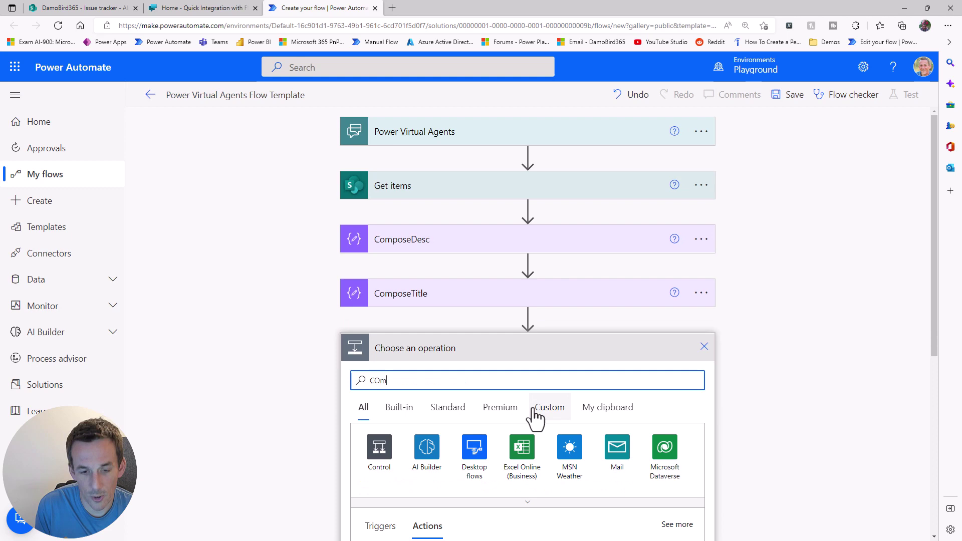
{"action": "scroll", "coordinate": [451, 431], "scroll_direction": "down", "scroll_amount": 4}
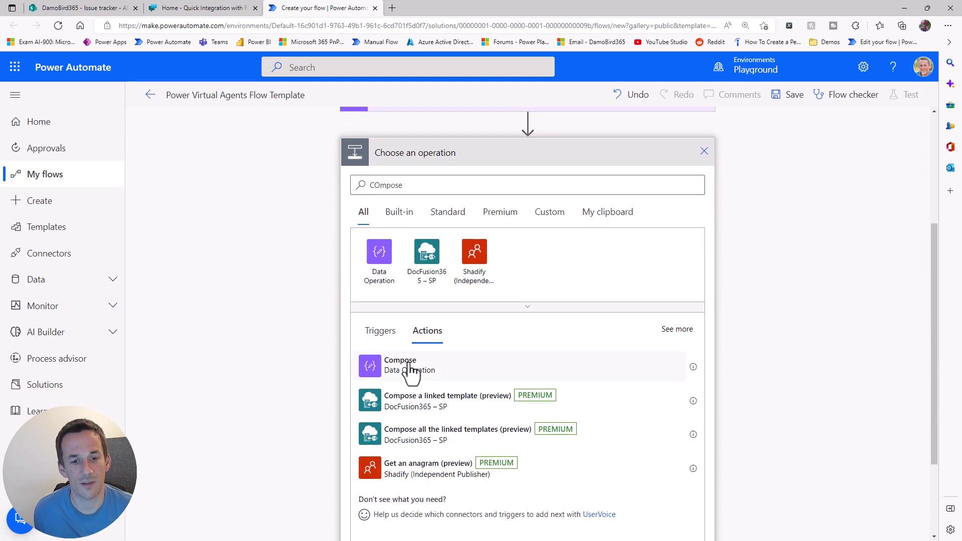
{"action": "left_click", "coordinate": [406, 371]}
{"action": "left_click", "coordinate": [594, 377]}
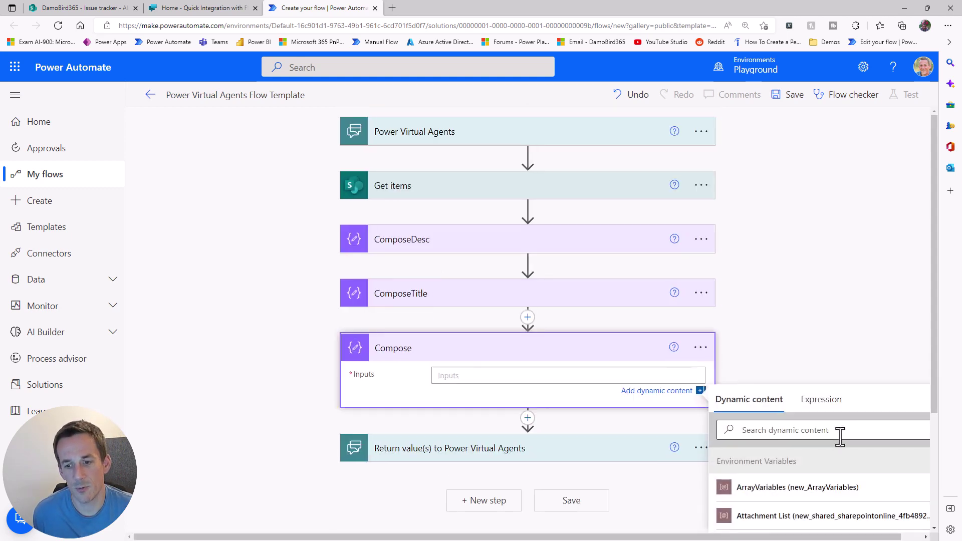
{"action": "scroll", "coordinate": [827, 451], "scroll_direction": "down", "scroll_amount": 10}
{"action": "scroll", "coordinate": [800, 466], "scroll_direction": "down", "scroll_amount": 3}
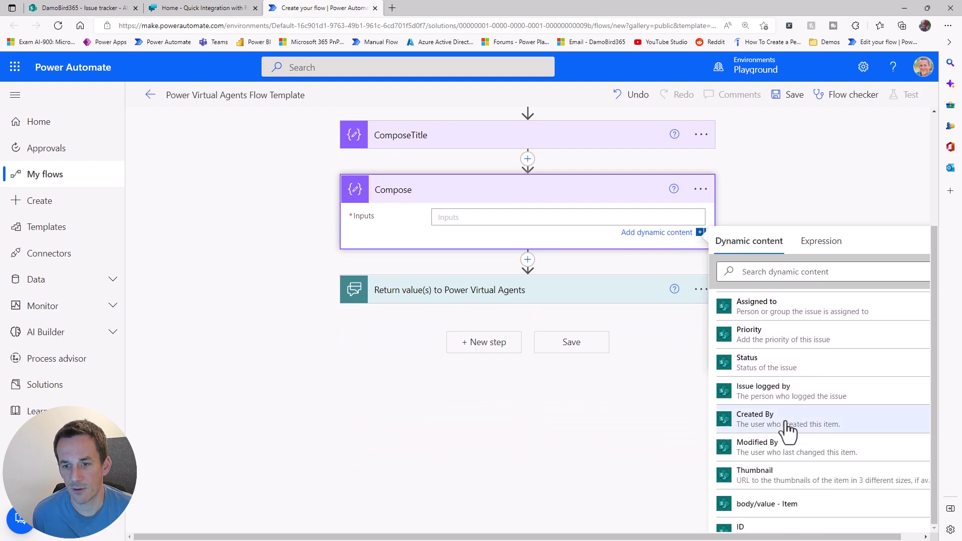
{"action": "scroll", "coordinate": [788, 427], "scroll_direction": "up", "scroll_amount": 2}
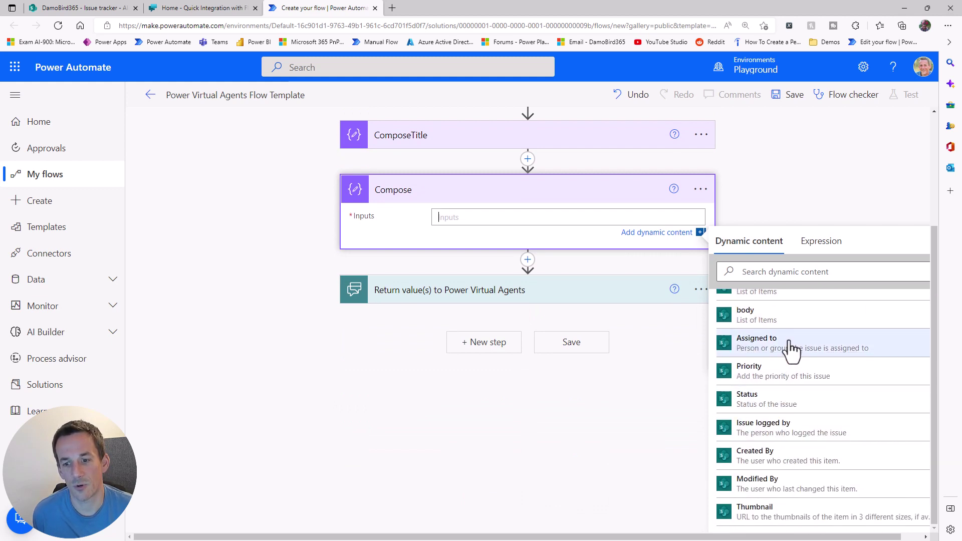
{"action": "scroll", "coordinate": [804, 386], "scroll_direction": "down", "scroll_amount": 5}
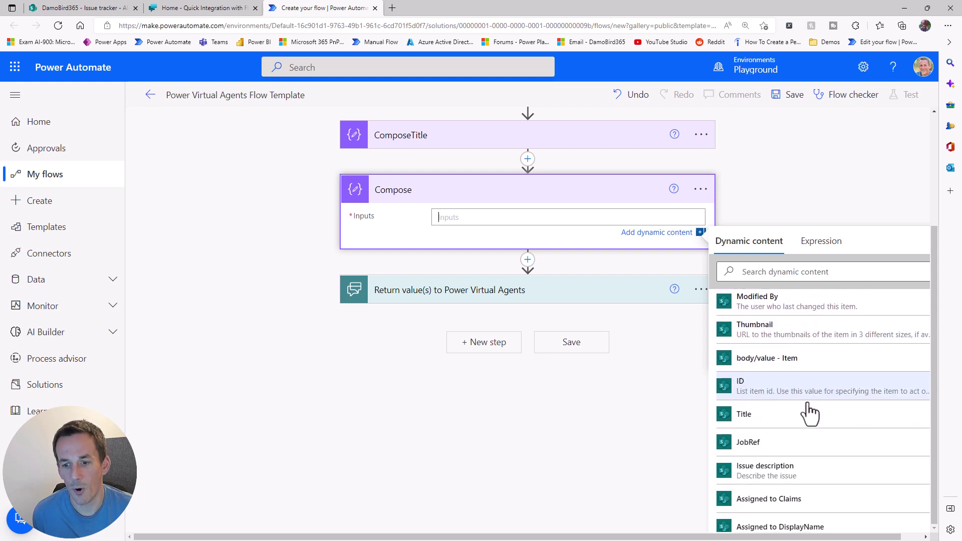
{"action": "scroll", "coordinate": [804, 451], "scroll_direction": "down", "scroll_amount": 1}
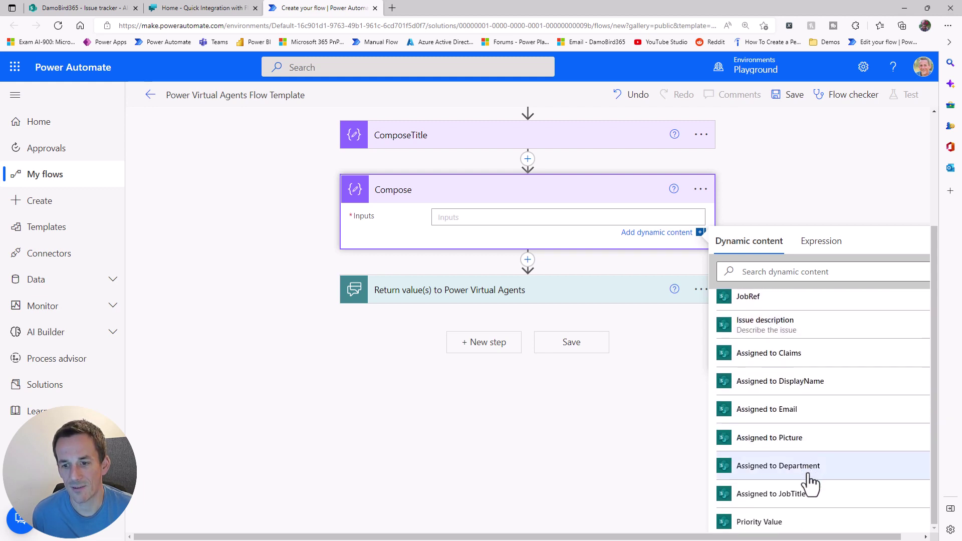
{"action": "left_click", "coordinate": [798, 383]}
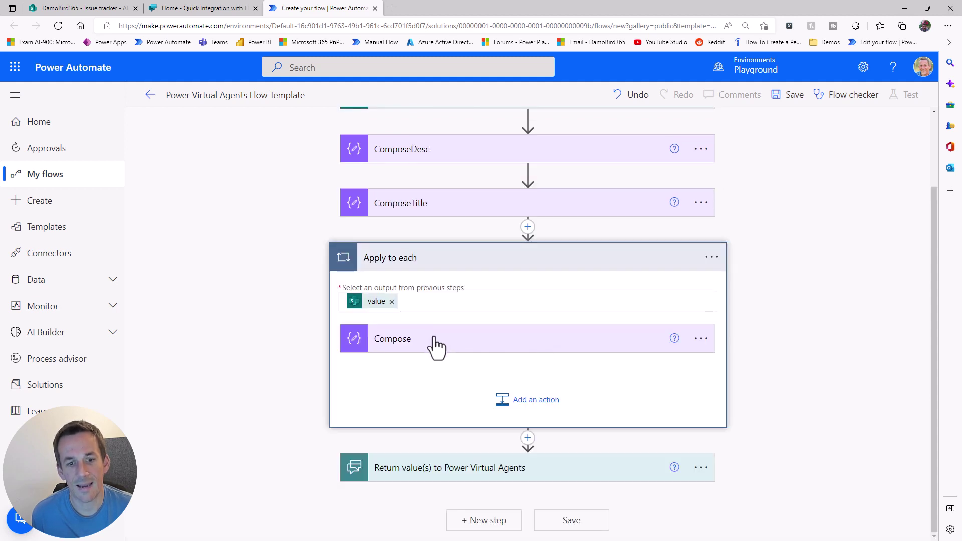
{"action": "left_click", "coordinate": [436, 346]}
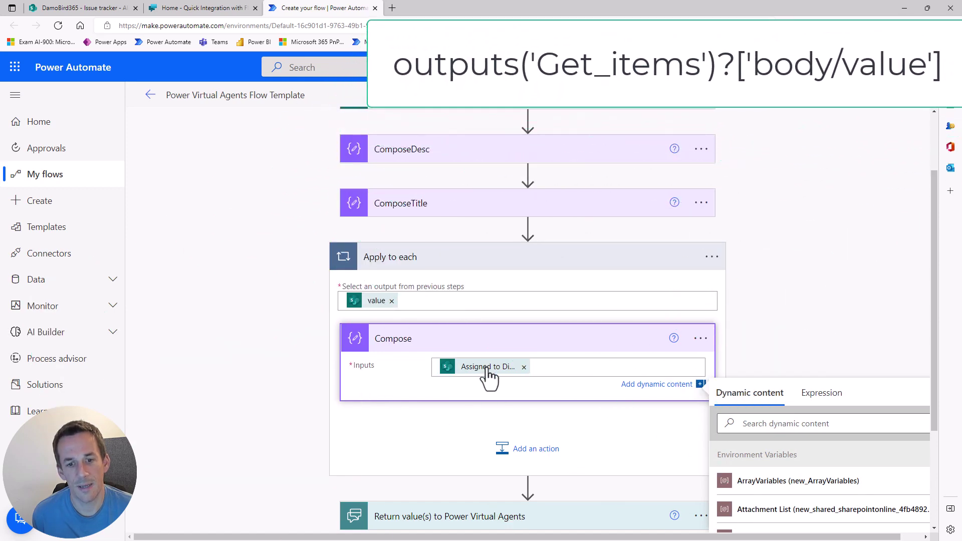
{"action": "mouse_move", "coordinate": [487, 376]}
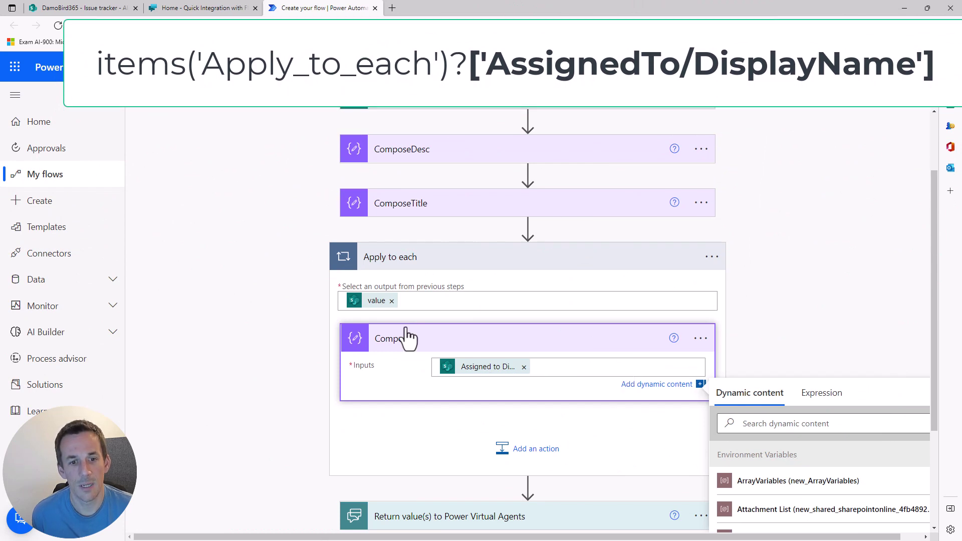
- Start a first() expression over the Get items value list for the third Compose
{"action": "left_click", "coordinate": [852, 401]}
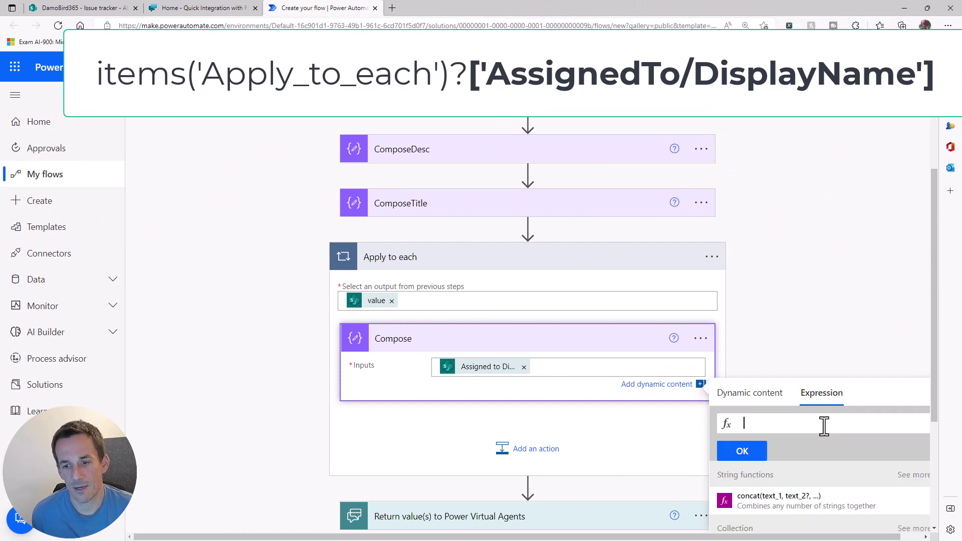
{"action": "type", "text": "first("}
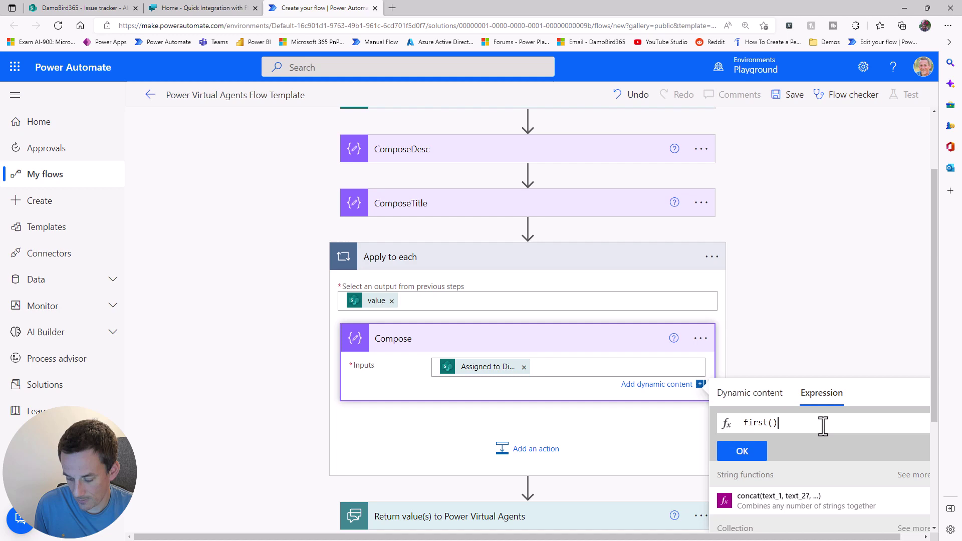
{"action": "left_click", "coordinate": [767, 393]}
{"action": "scroll", "coordinate": [801, 501], "scroll_direction": "down", "scroll_amount": 5}
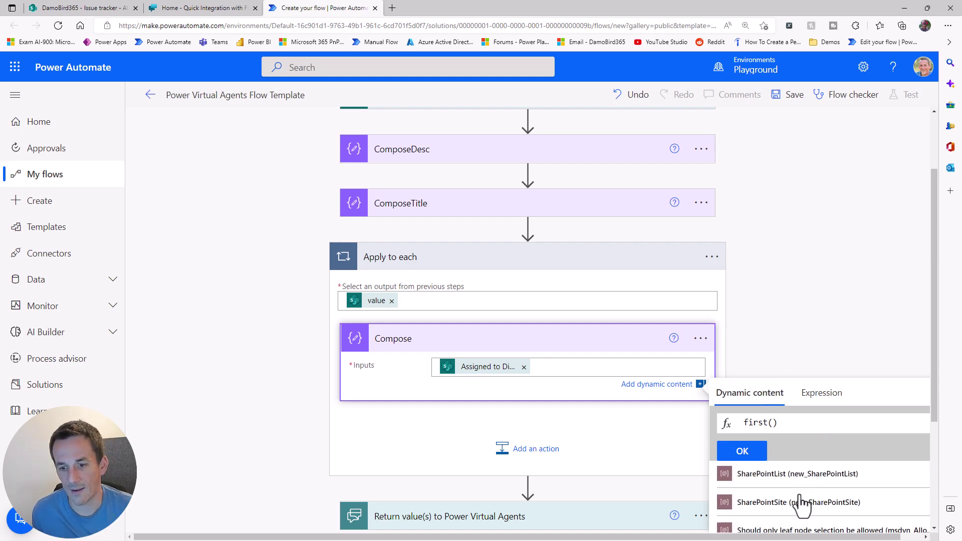
{"action": "scroll", "coordinate": [831, 308], "scroll_direction": "down", "scroll_amount": 3}
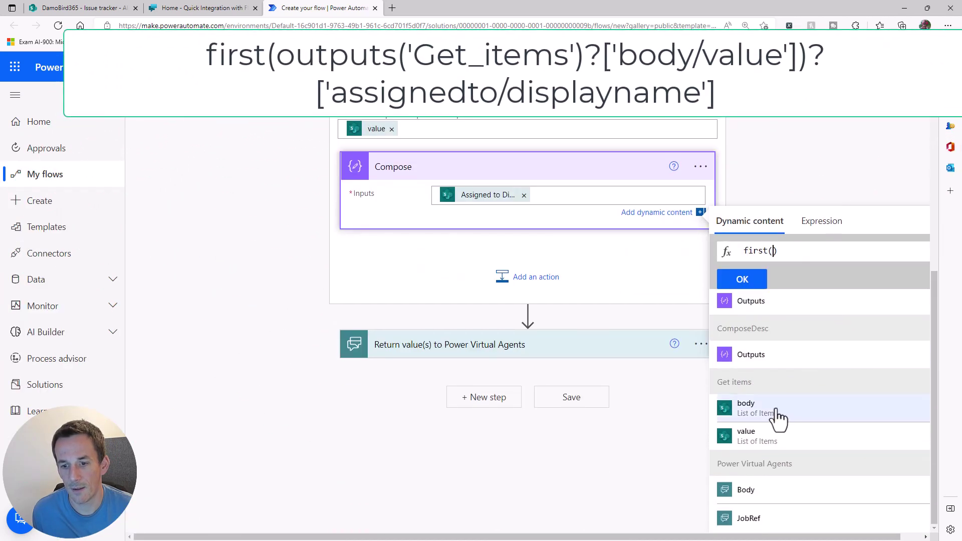
{"action": "left_click", "coordinate": [762, 440]}
- Finish the expression with ?['assignedto/displayname'] and remove the Assigned to token
{"action": "left_click", "coordinate": [831, 246]}
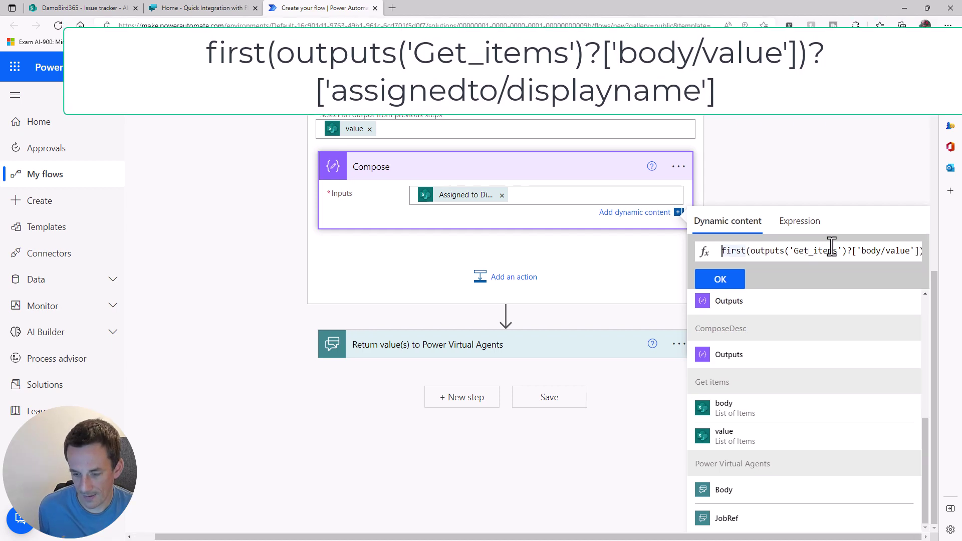
{"action": "key", "text": "End"}
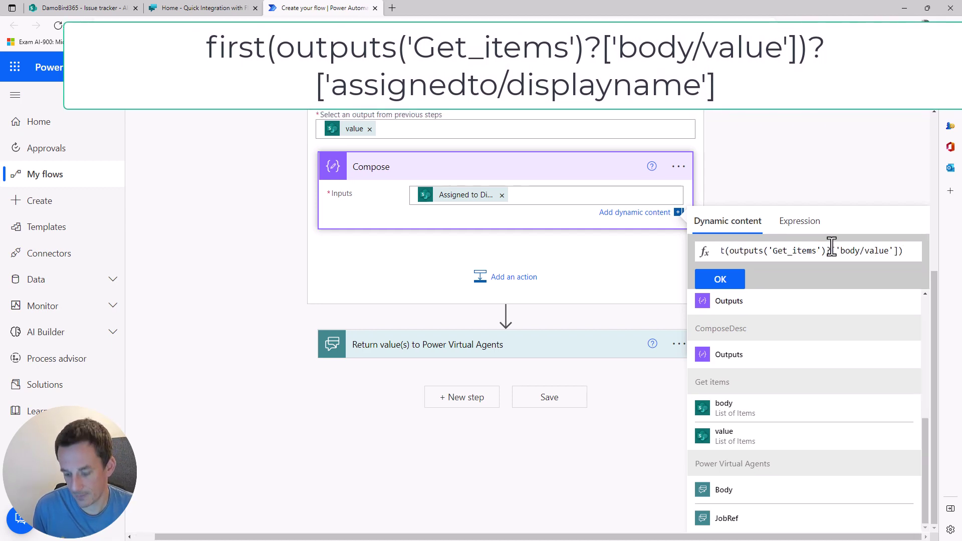
{"action": "type", "text": "?['"}
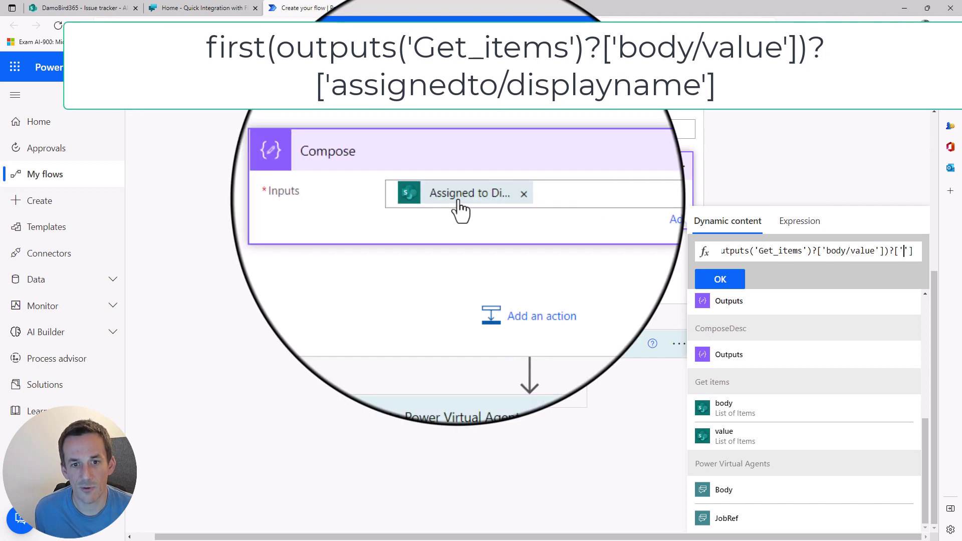
{"action": "mouse_move", "coordinate": [464, 196]}
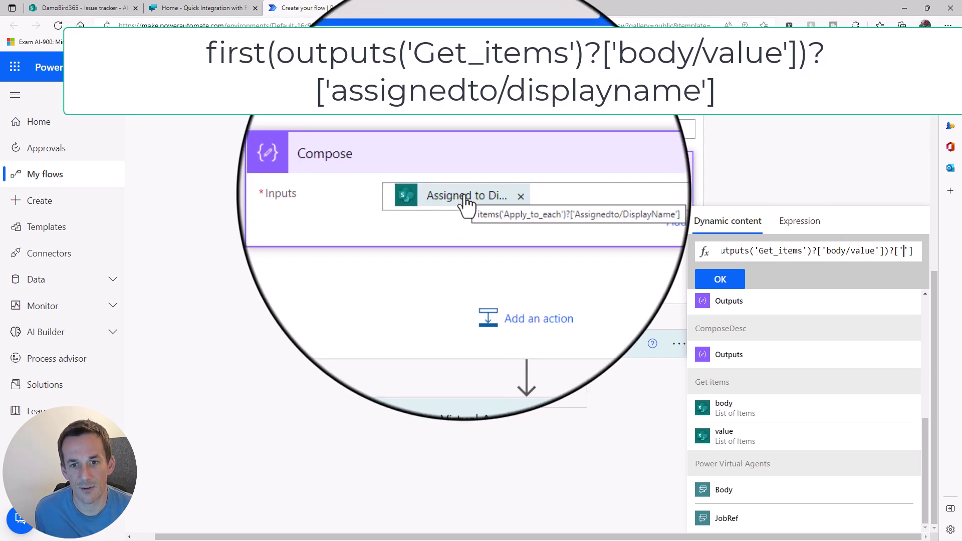
{"action": "type", "text": "assignedto/"}
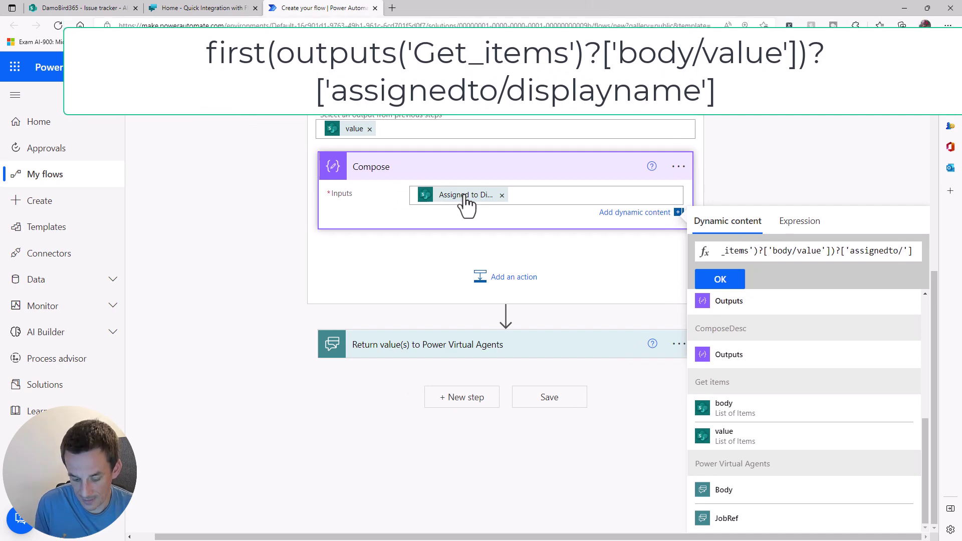
{"action": "type", "text": "disapl"}
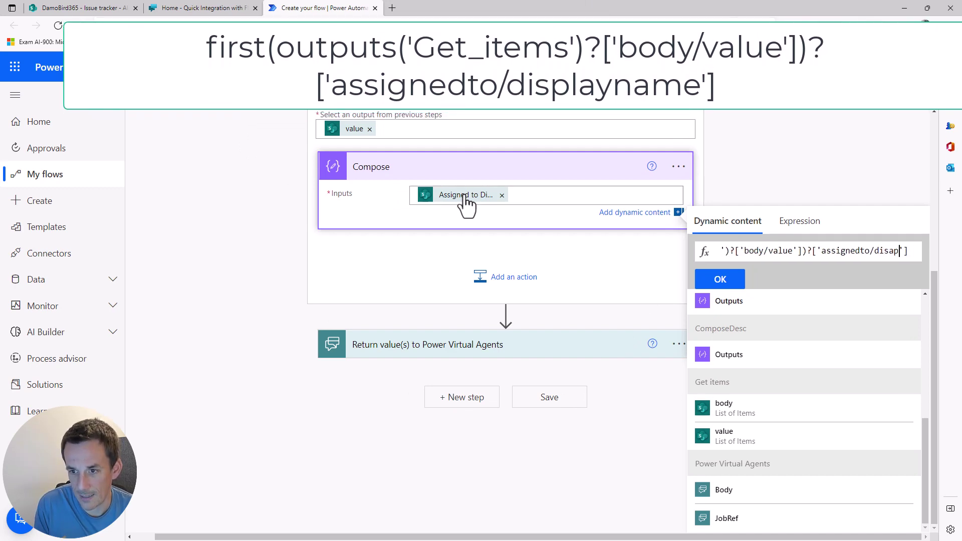
{"action": "key", "text": "BackSpace"}
{"action": "key", "text": "BackSpace"}
{"action": "key", "text": "BackSpace"}
{"action": "type", "text": "playname"}
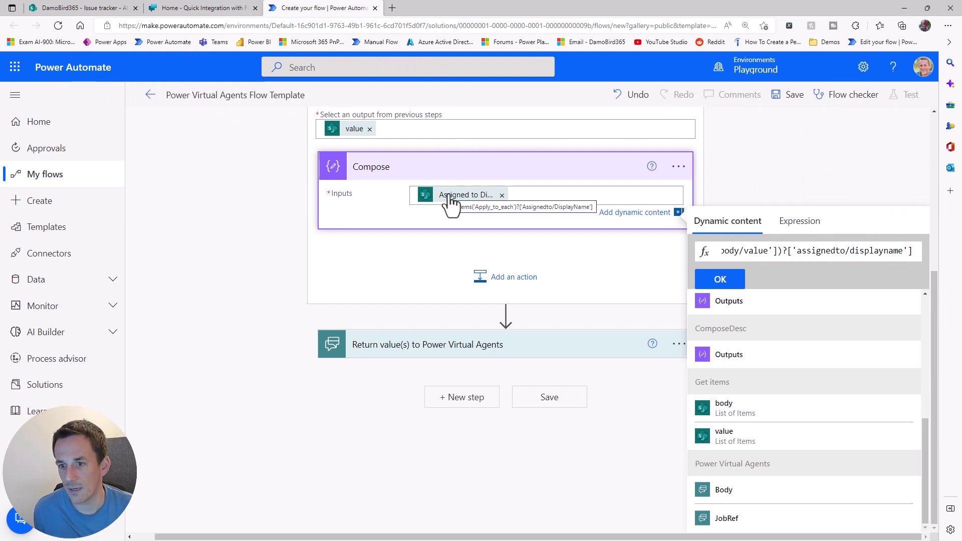
{"action": "left_click", "coordinate": [720, 279]}
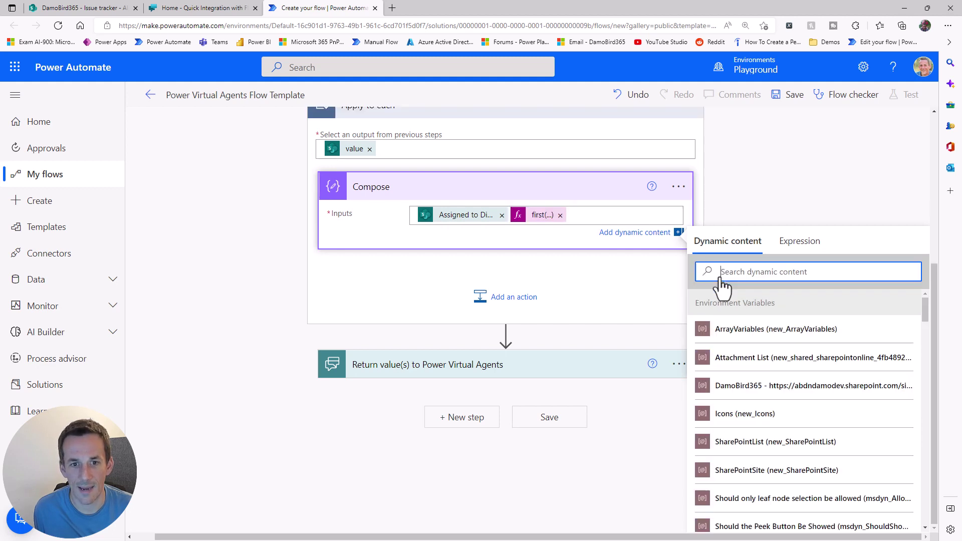
{"action": "left_click", "coordinate": [502, 215]}
{"action": "scroll", "coordinate": [496, 250], "scroll_direction": "up", "scroll_amount": 3}
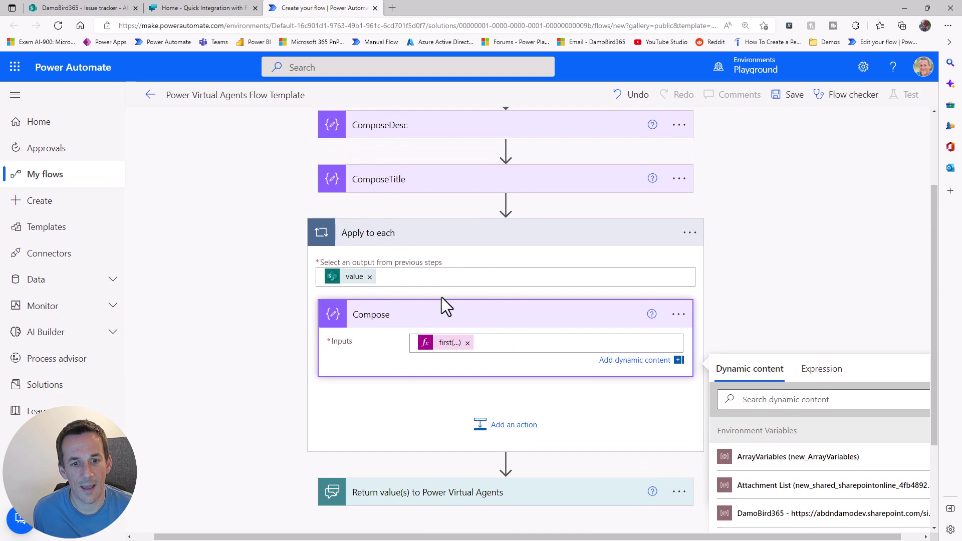
- Move the Compose step out of the loop below ComposeTitle and delete the Apply to each loop
{"action": "left_click_drag", "start_coordinate": [442, 298], "coordinate": [458, 219]}
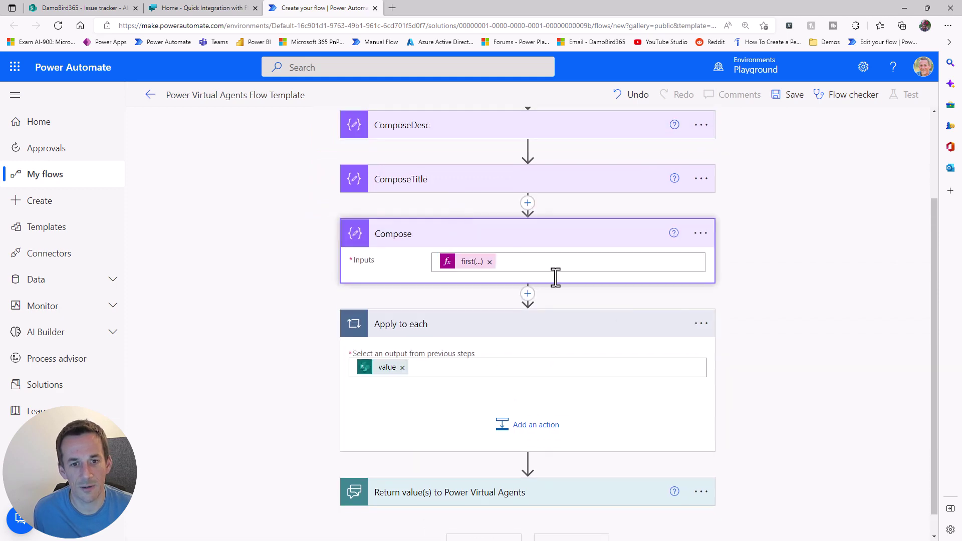
{"action": "left_click", "coordinate": [700, 323]}
{"action": "left_click", "coordinate": [767, 477]}
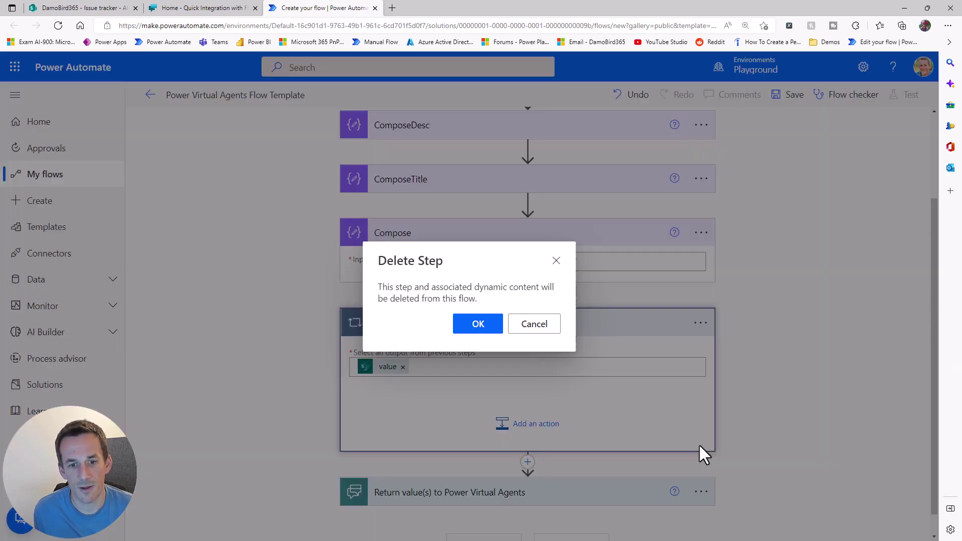
{"action": "left_click", "coordinate": [473, 325]}
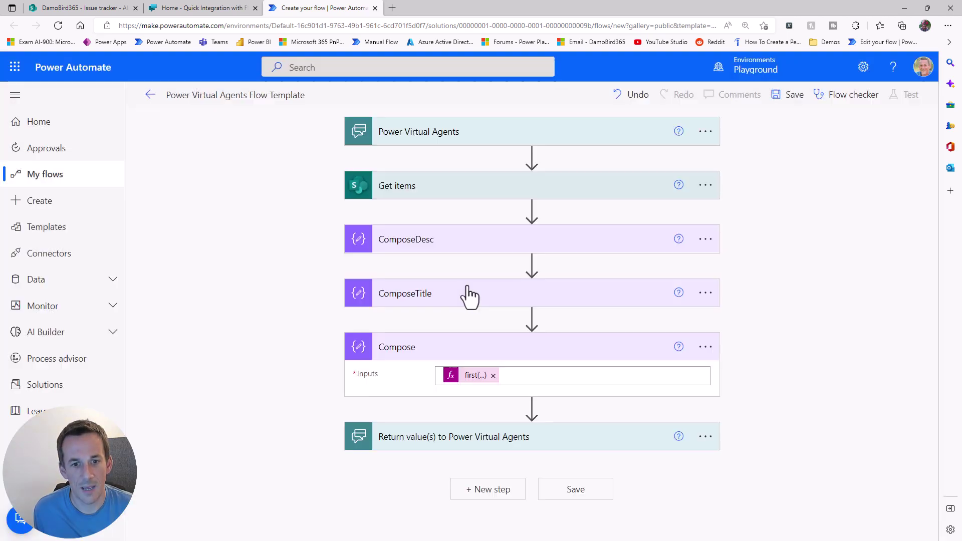
- Rename the moved Compose step to ComposeAssignedTo
{"action": "left_click", "coordinate": [712, 351]}
{"action": "left_click", "coordinate": [756, 366]}
{"action": "type", "text": "AssignedTo"}
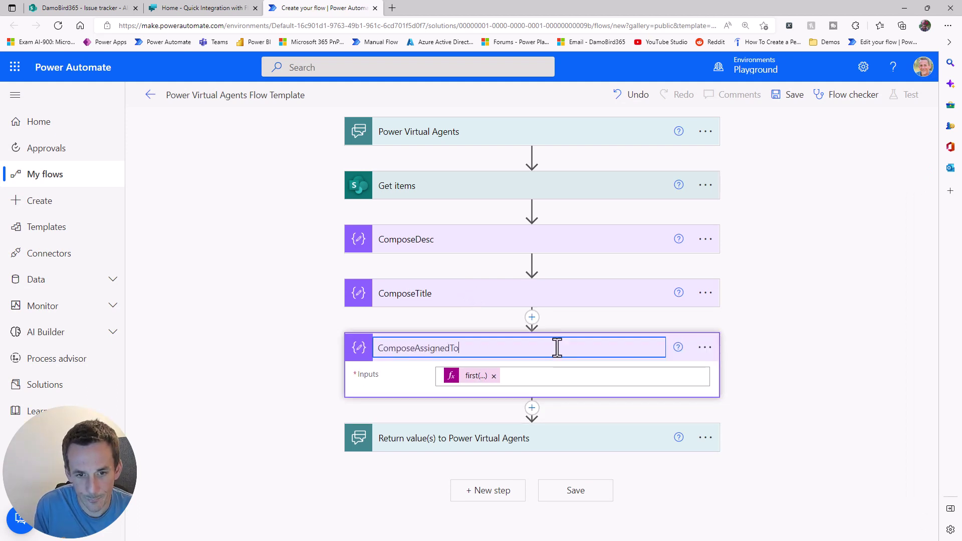
{"action": "key", "text": "Return"}
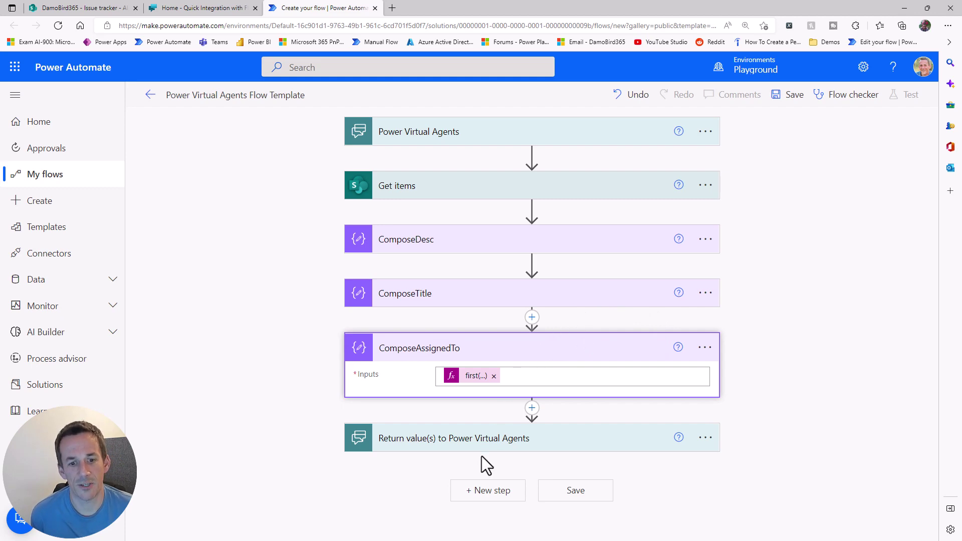
{"action": "left_click", "coordinate": [480, 443]}
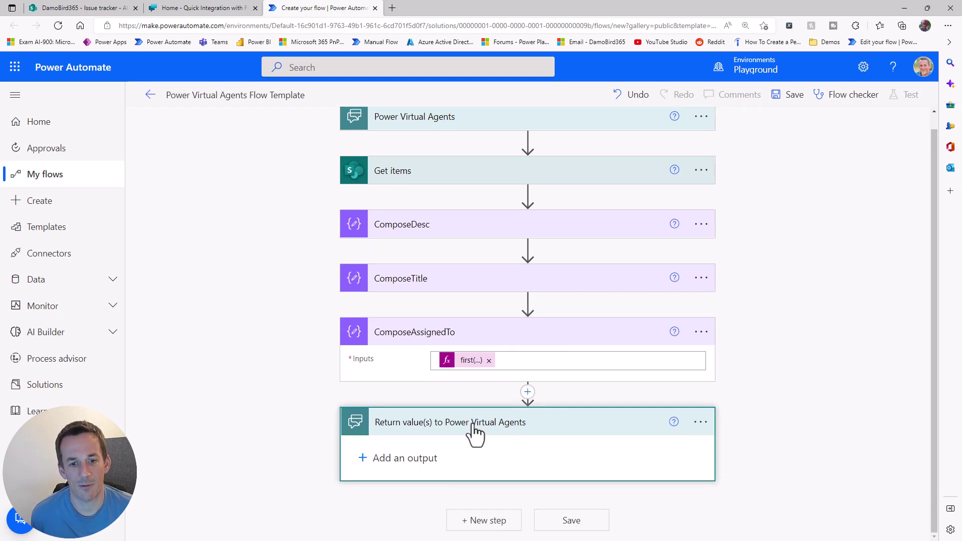
- Add four Text outputs to the Return value(s) step
{"action": "left_click", "coordinate": [374, 458]}
{"action": "left_click", "coordinate": [376, 481]}
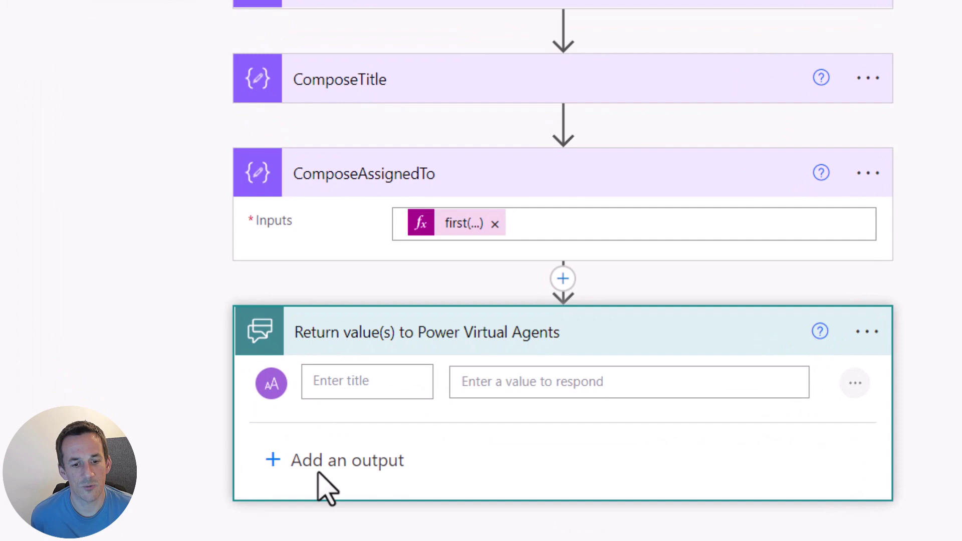
{"action": "left_click", "coordinate": [318, 473]}
{"action": "left_click", "coordinate": [294, 498]}
{"action": "scroll", "coordinate": [389, 397], "scroll_direction": "down", "scroll_amount": 3}
{"action": "left_click", "coordinate": [333, 396]}
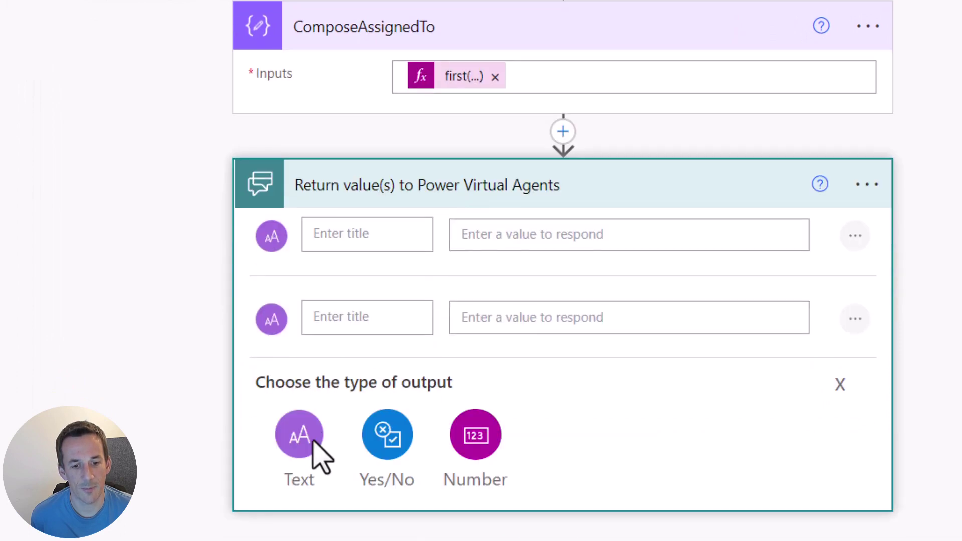
{"action": "left_click", "coordinate": [321, 456]}
{"action": "scroll", "coordinate": [335, 443], "scroll_direction": "down", "scroll_amount": 2}
{"action": "left_click", "coordinate": [344, 397]}
{"action": "left_click", "coordinate": [305, 449]}
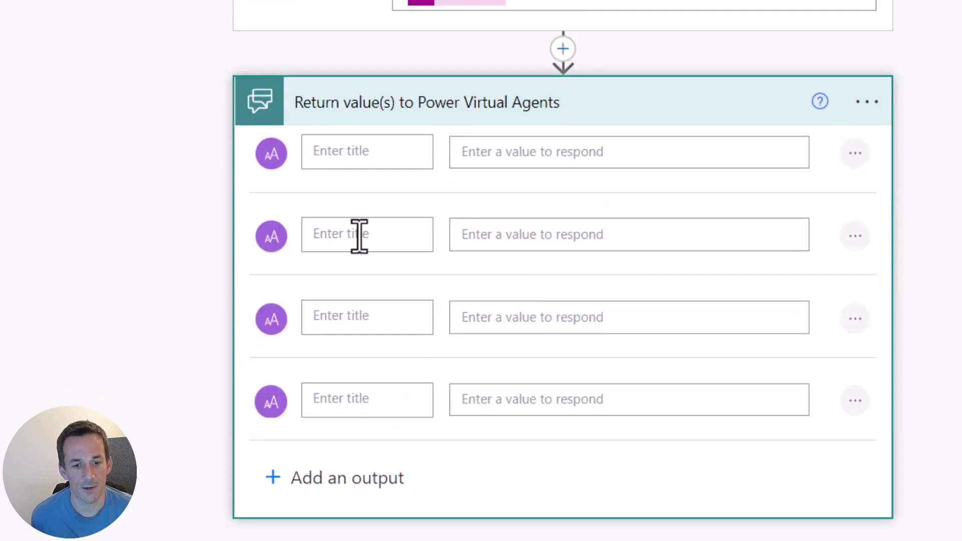
{"action": "scroll", "coordinate": [359, 236], "scroll_direction": "up", "scroll_amount": 2}
- Name the outputs Description, Title and AssignedTo
{"action": "left_click", "coordinate": [368, 271]}
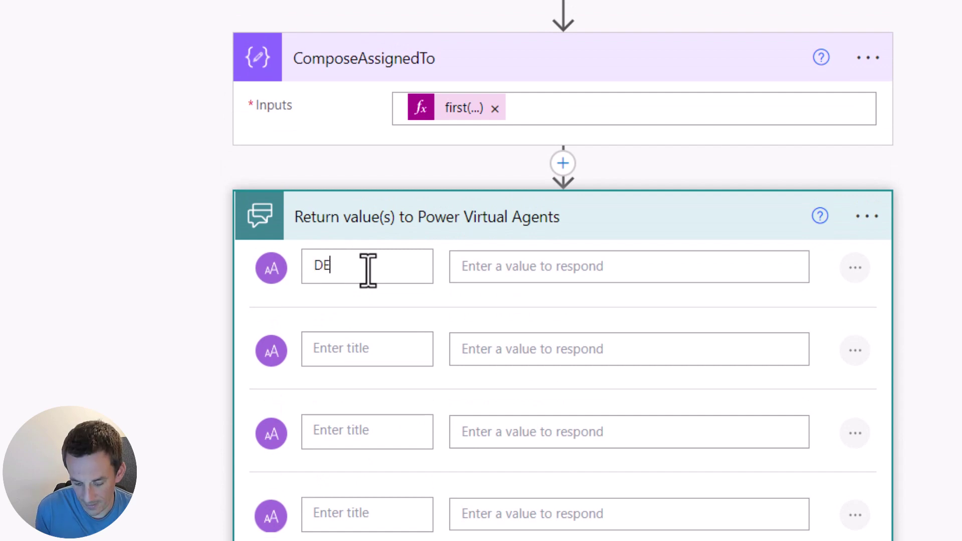
{"action": "left_click", "coordinate": [373, 355]}
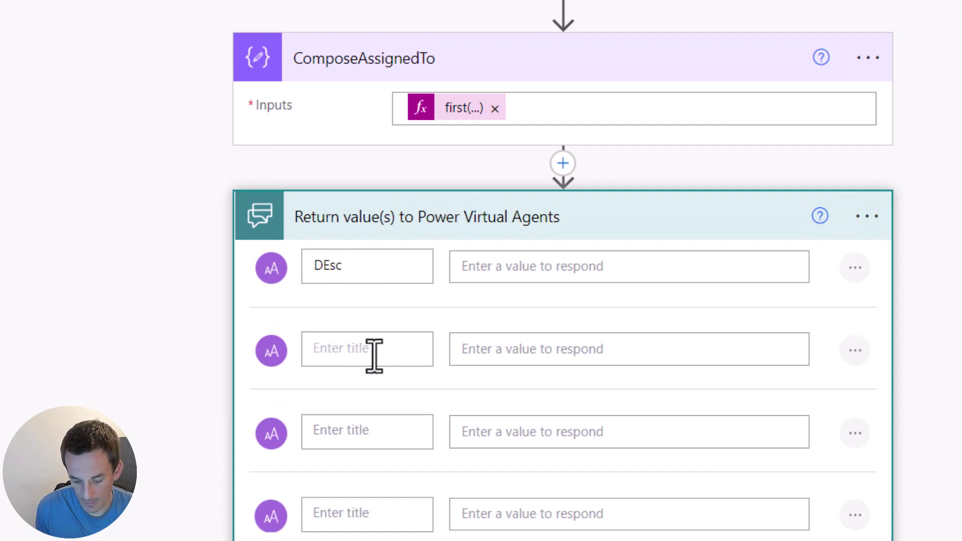
{"action": "left_click", "coordinate": [365, 427]}
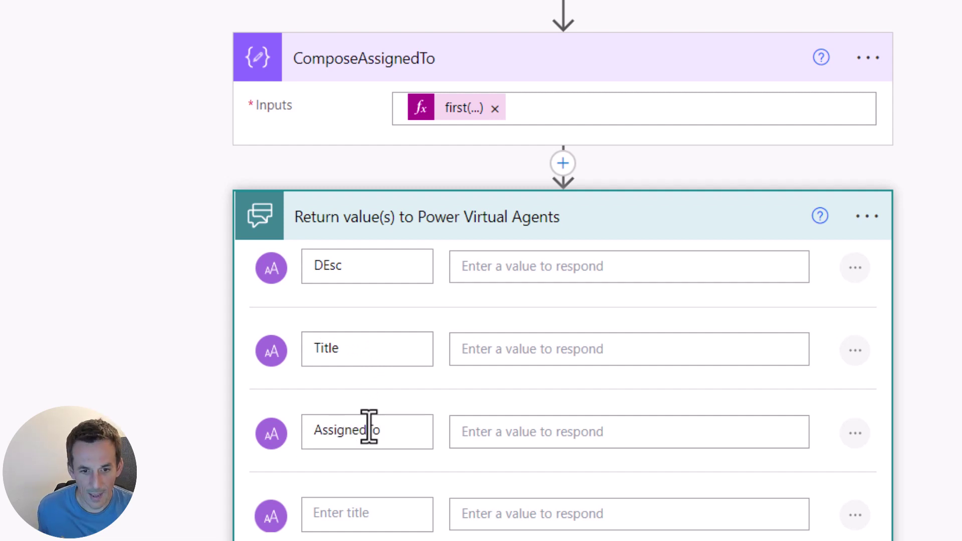
{"action": "left_click", "coordinate": [329, 265]}
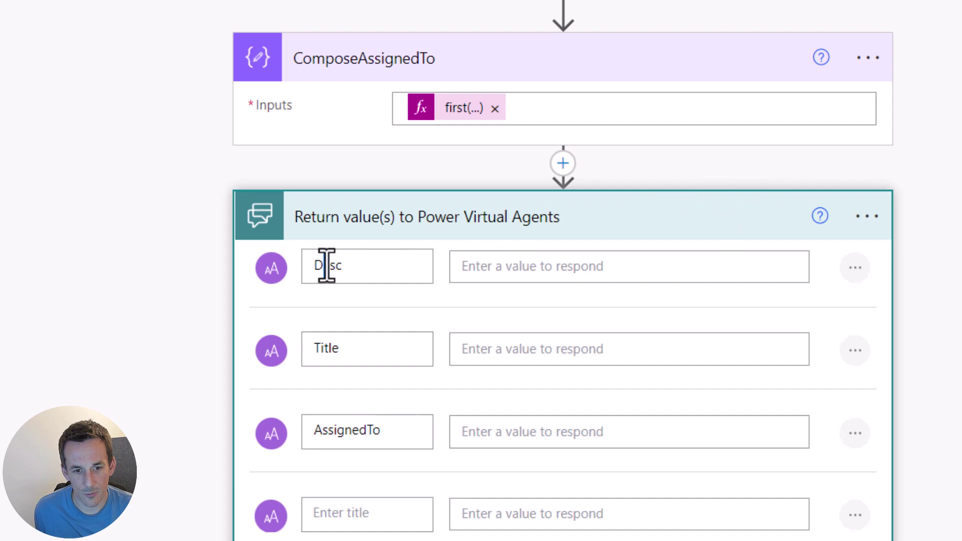
{"action": "left_click", "coordinate": [547, 260]}
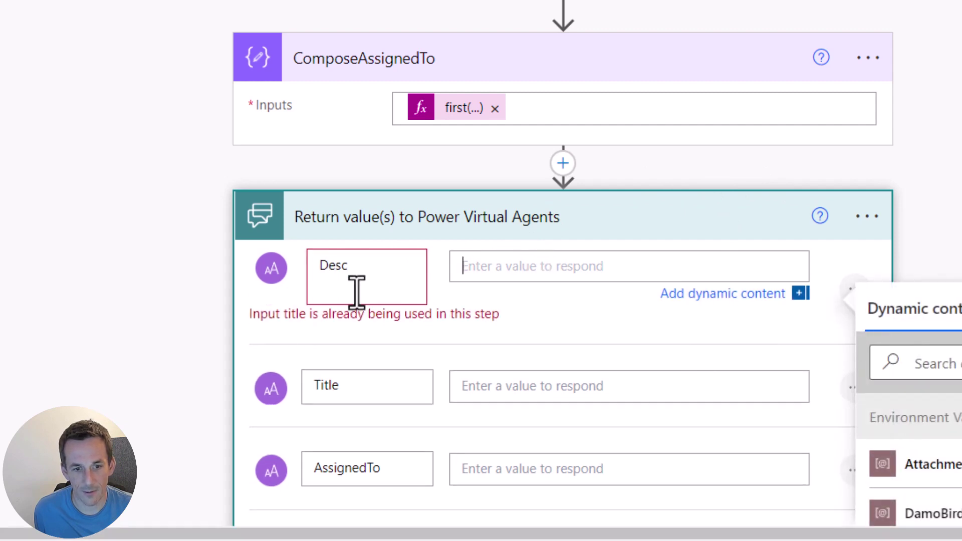
{"action": "left_click", "coordinate": [380, 277]}
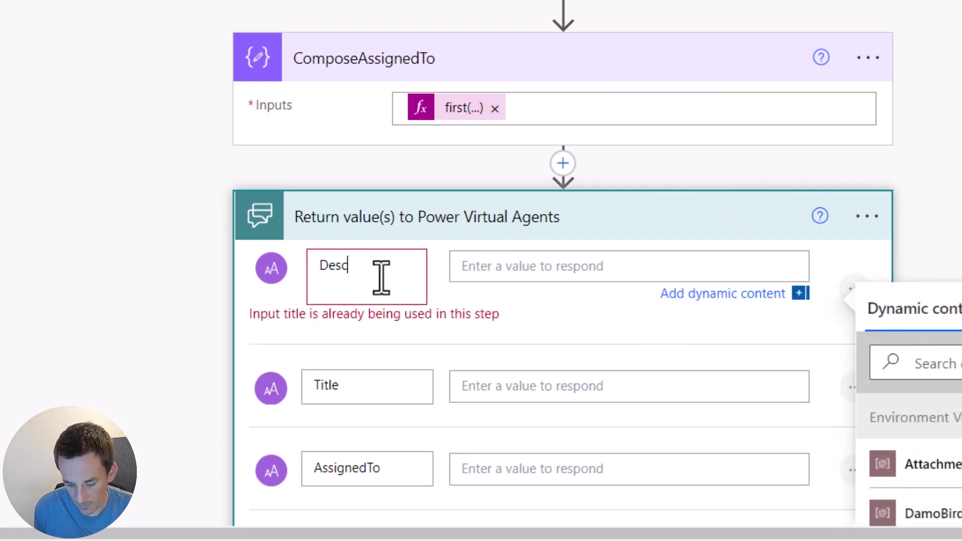
{"action": "type", "text": "ription"}
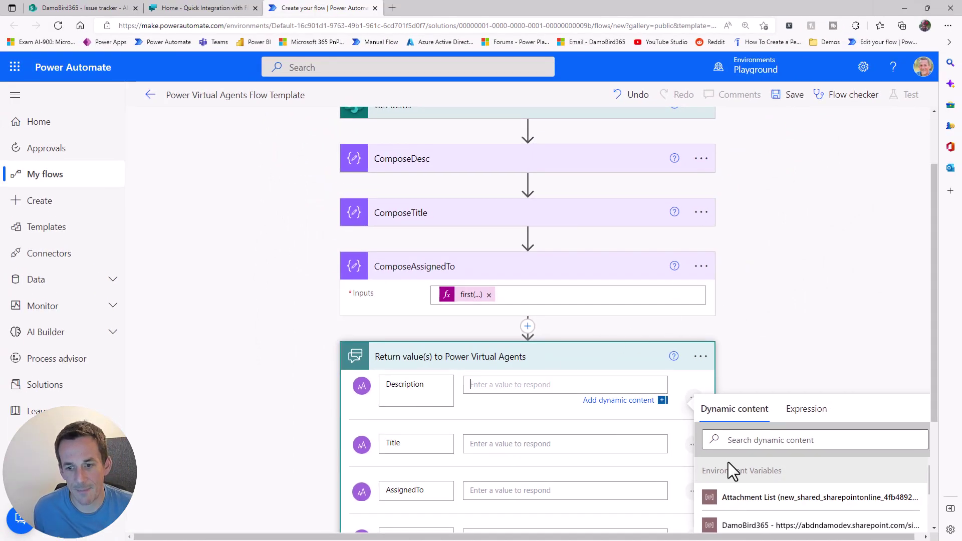
- Fill Description, Title and AssignedTo with the ComposeDesc, ComposeTitle and ComposeAssignedTo Outputs
{"action": "scroll", "coordinate": [761, 481], "scroll_direction": "down", "scroll_amount": 6}
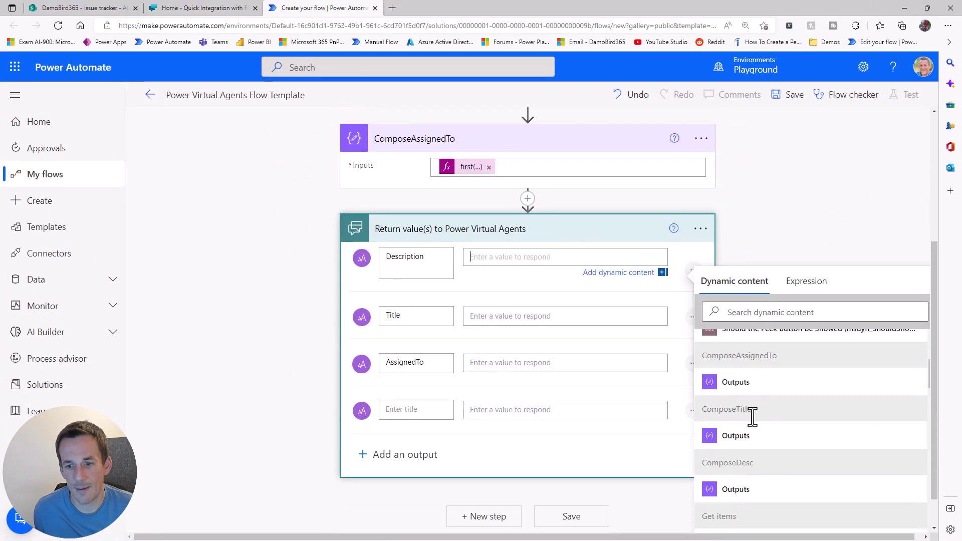
{"action": "left_click", "coordinate": [742, 491]}
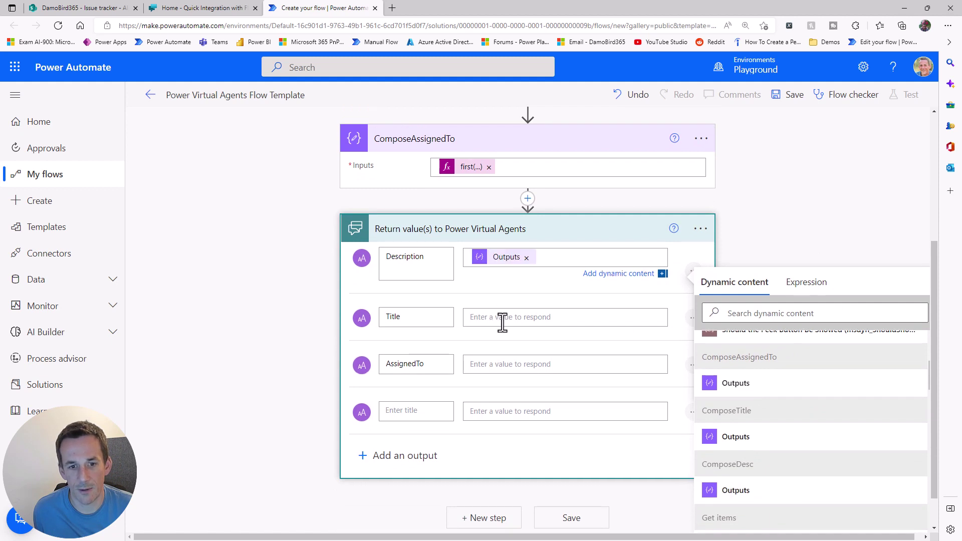
{"action": "left_click", "coordinate": [502, 323]}
{"action": "scroll", "coordinate": [801, 465], "scroll_direction": "down", "scroll_amount": 8}
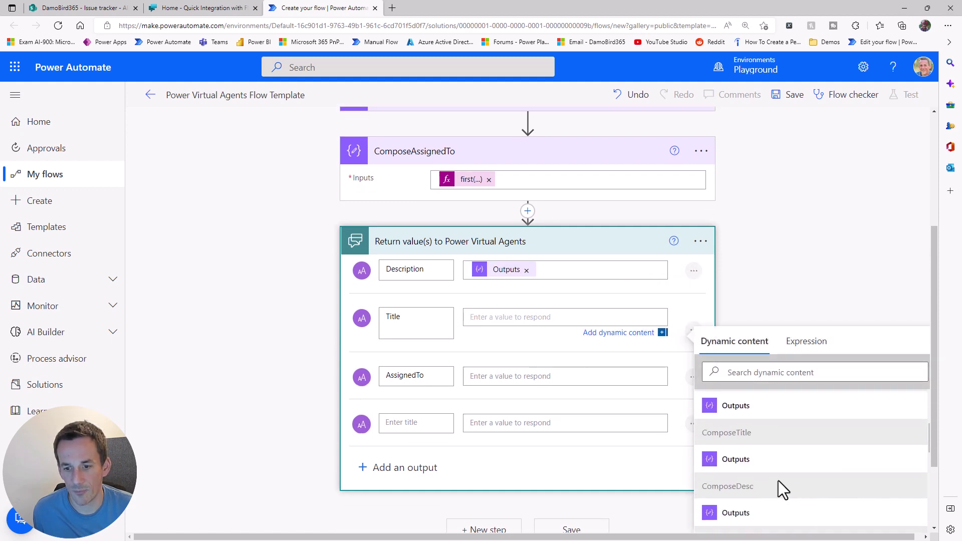
{"action": "left_click", "coordinate": [743, 459]}
{"action": "left_click", "coordinate": [494, 382]}
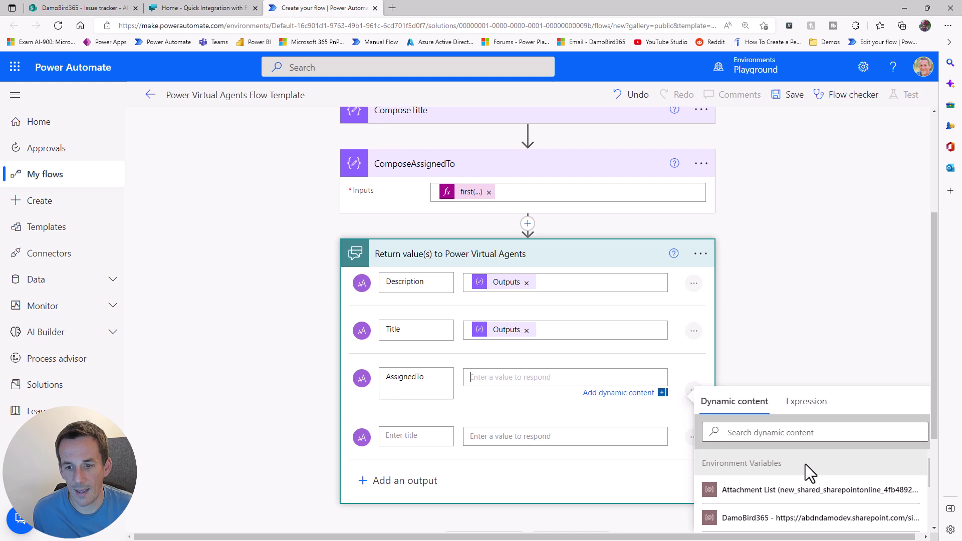
{"action": "scroll", "coordinate": [805, 464], "scroll_direction": "down", "scroll_amount": 10}
{"action": "left_click", "coordinate": [791, 503]}
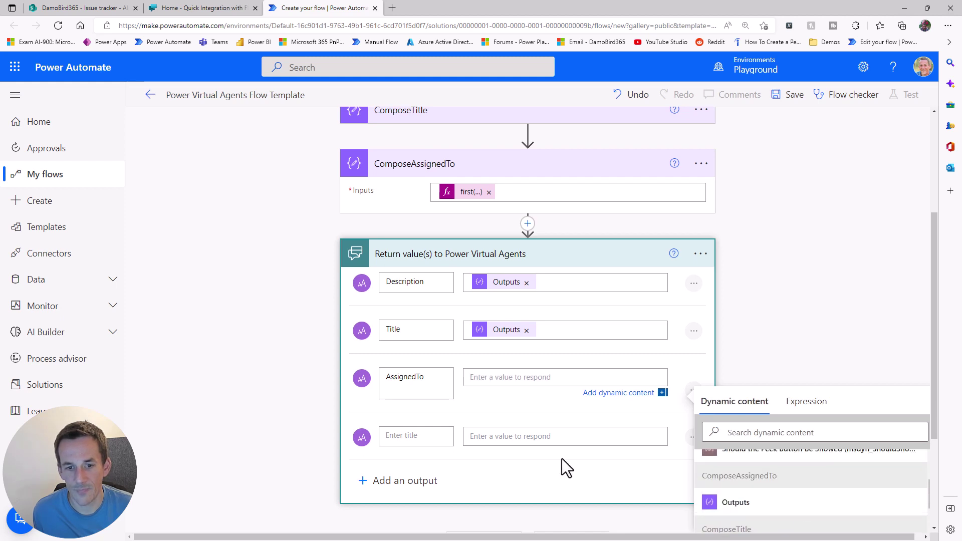
- Insert a Compose action before the return step reading 'Thank you for your enquiry about job ref' plus JobRef
{"action": "left_click", "coordinate": [527, 223]}
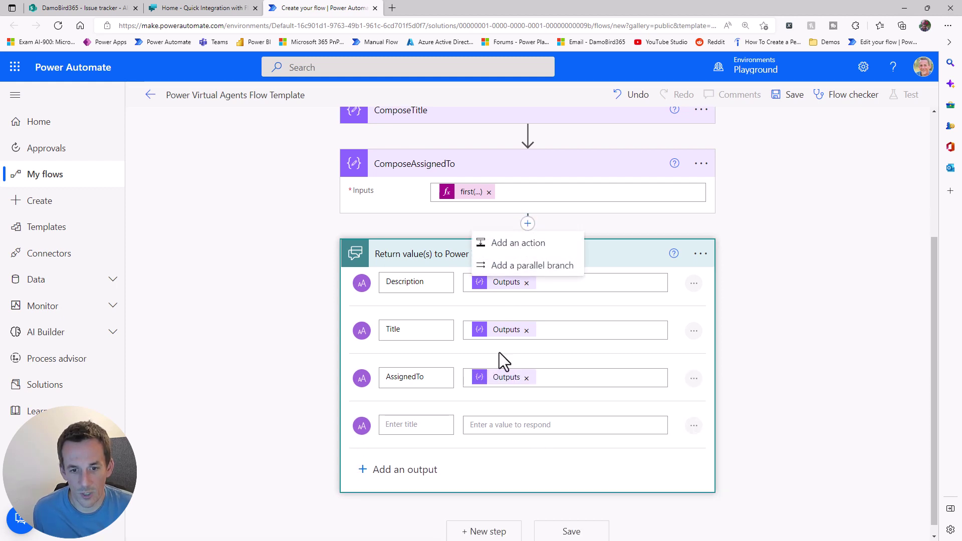
{"action": "left_click", "coordinate": [527, 245]}
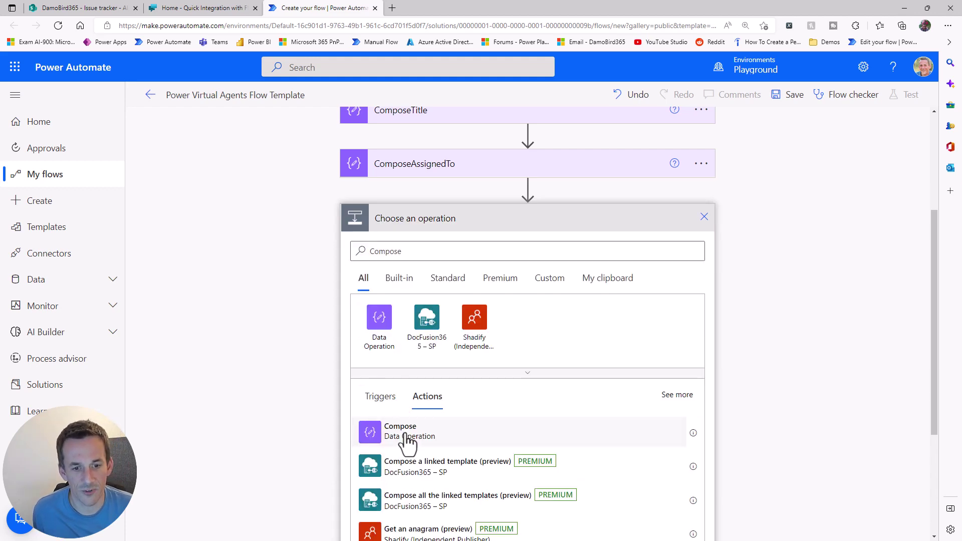
{"action": "left_click", "coordinate": [401, 435]}
{"action": "left_click", "coordinate": [468, 409]}
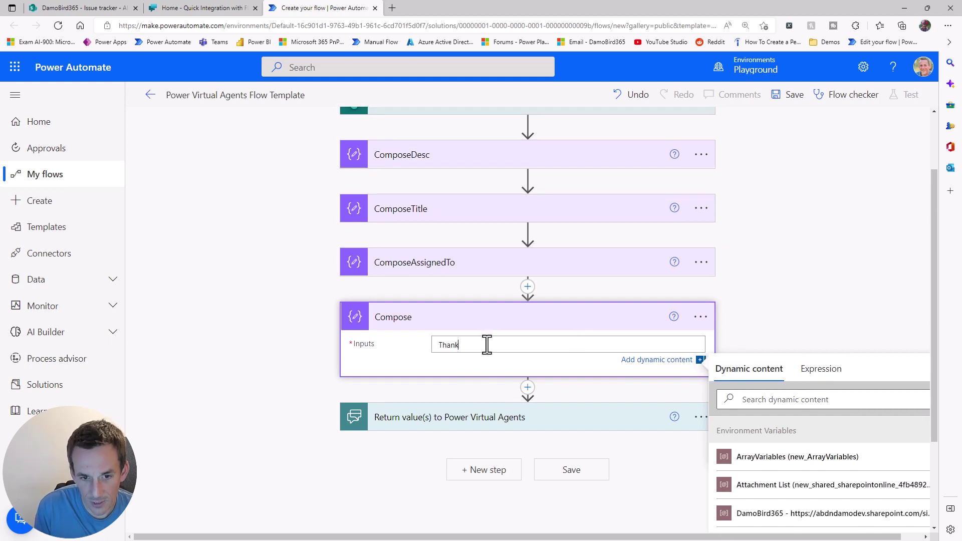
{"action": "type", "text": "Thank you for your enquiry about jo"}
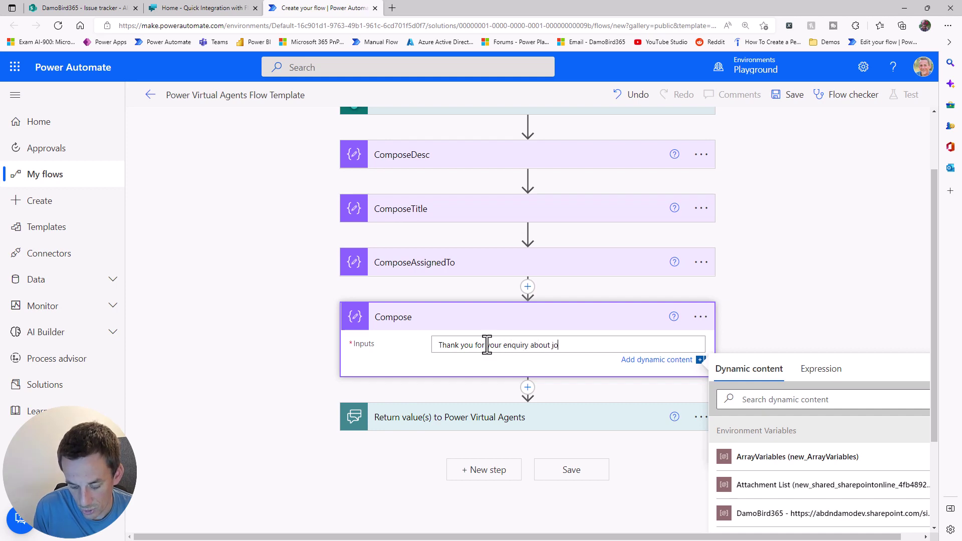
{"action": "type", "text": "b ref"}
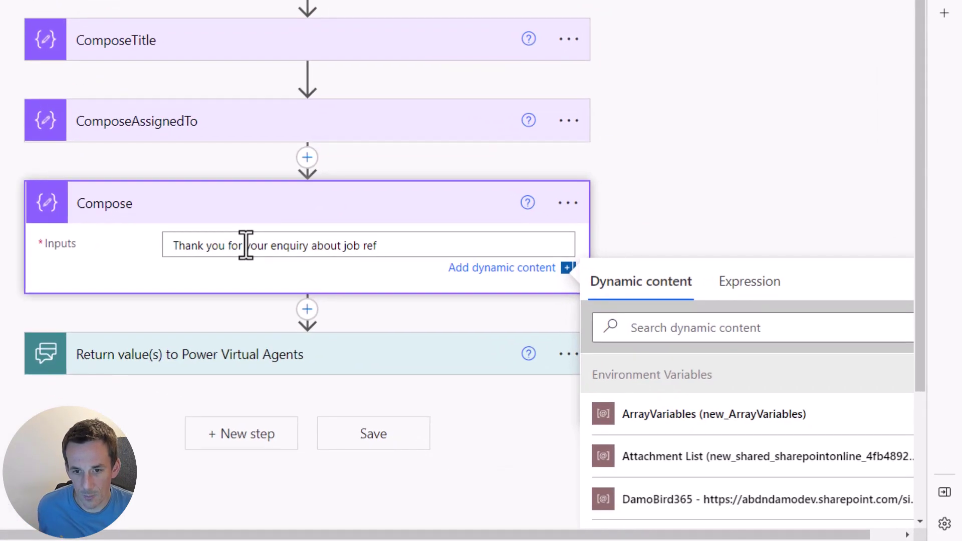
{"action": "scroll", "coordinate": [718, 458], "scroll_direction": "down", "scroll_amount": 15}
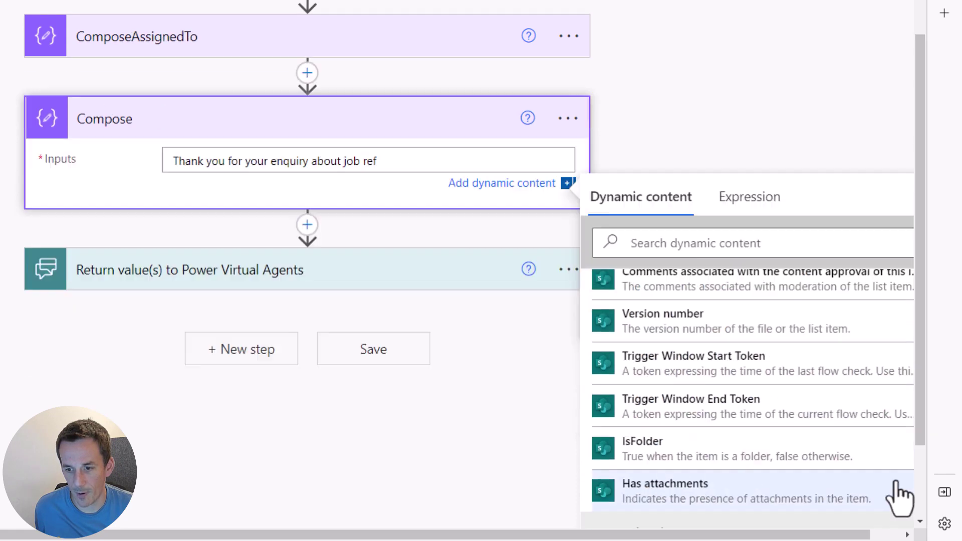
{"action": "scroll", "coordinate": [899, 498], "scroll_direction": "down", "scroll_amount": 3}
{"action": "left_click", "coordinate": [719, 509]}
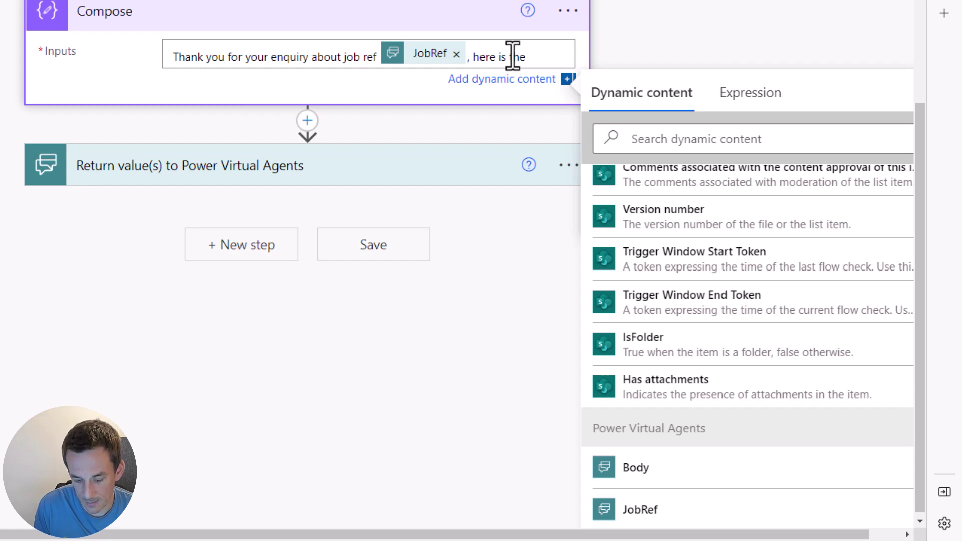
- Append the description, title and assigned-to Compose Outputs to the message text
{"action": "type", "text": "tion"}
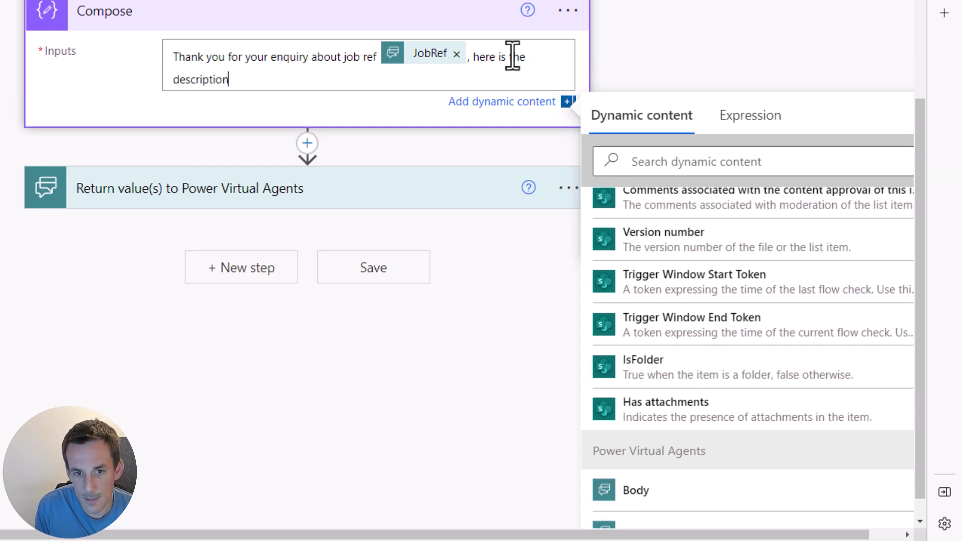
{"action": "scroll", "coordinate": [690, 430], "scroll_direction": "down", "scroll_amount": 1}
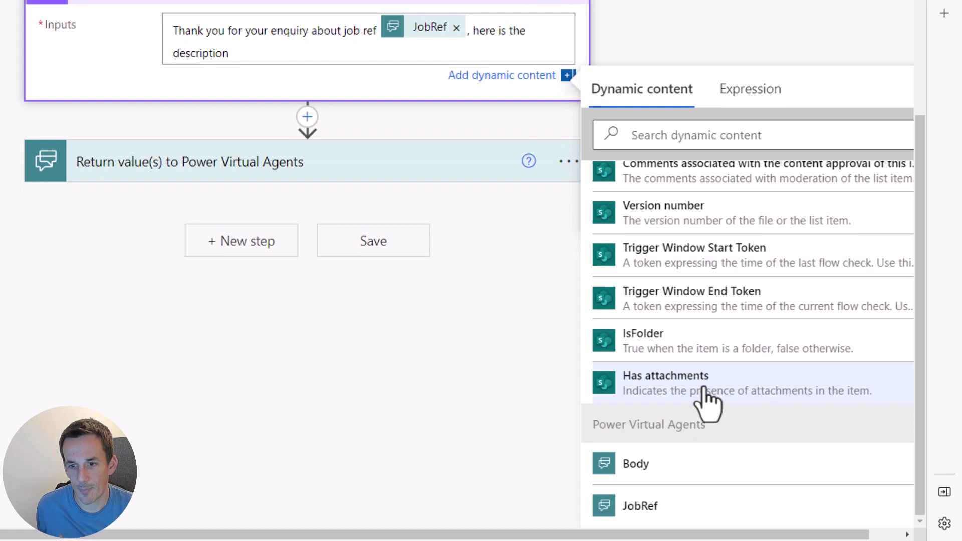
{"action": "scroll", "coordinate": [708, 397], "scroll_direction": "up", "scroll_amount": 10}
{"action": "scroll", "coordinate": [707, 375], "scroll_direction": "down", "scroll_amount": 15}
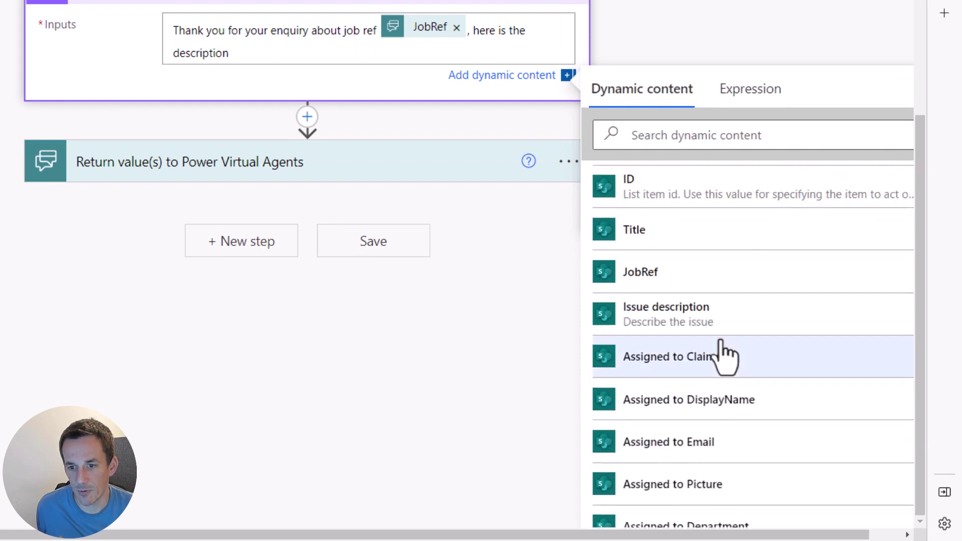
{"action": "scroll", "coordinate": [722, 370], "scroll_direction": "down", "scroll_amount": 6}
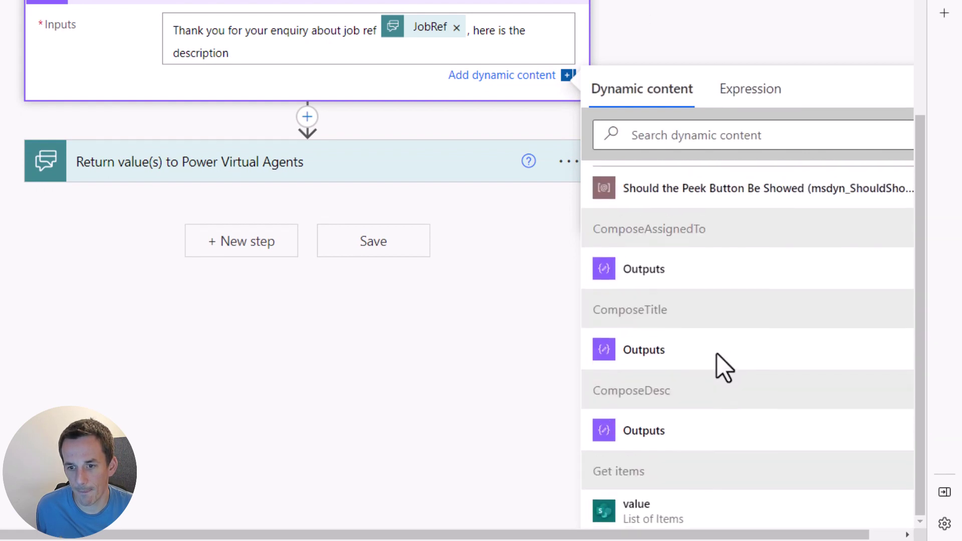
{"action": "left_click", "coordinate": [661, 431]}
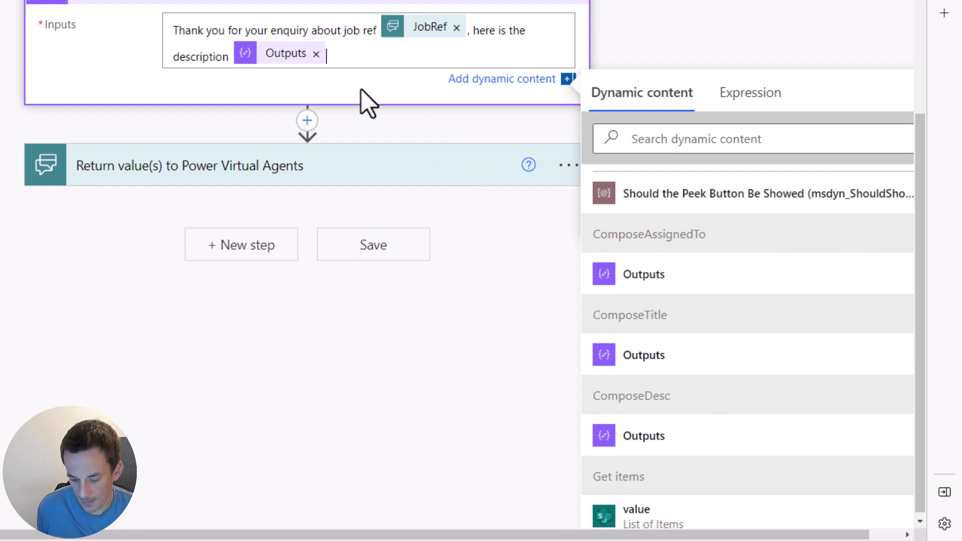
{"action": "type", "text": ", the"}
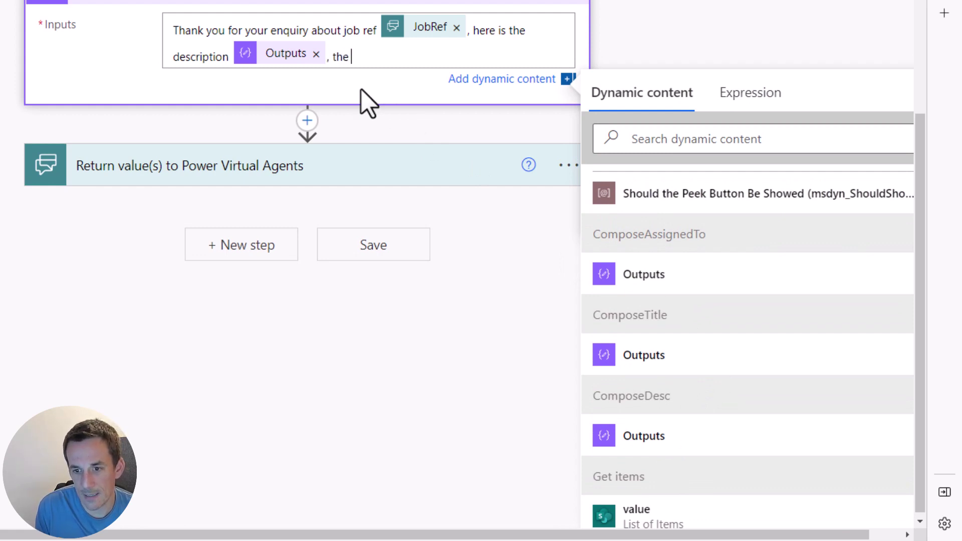
{"action": "type", "text": " title"}
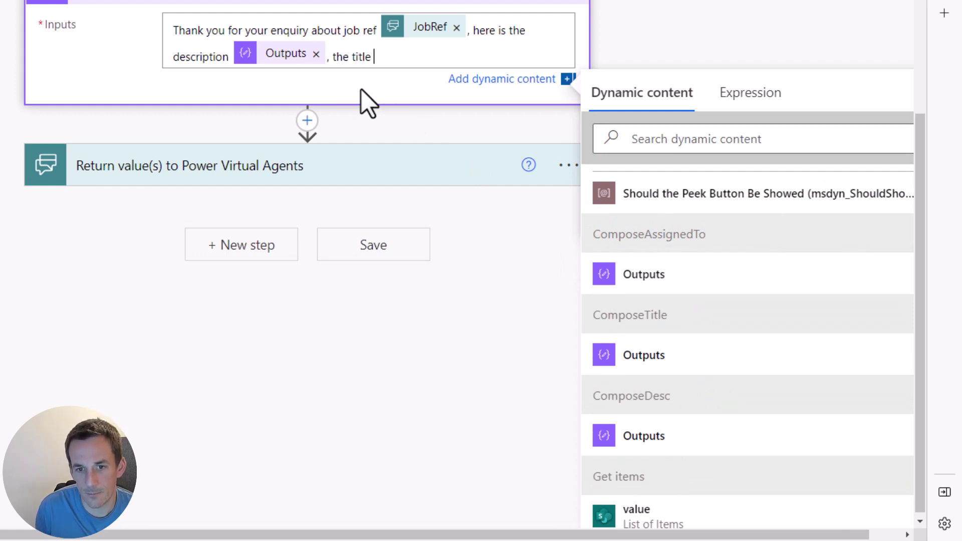
{"action": "left_click", "coordinate": [635, 353]}
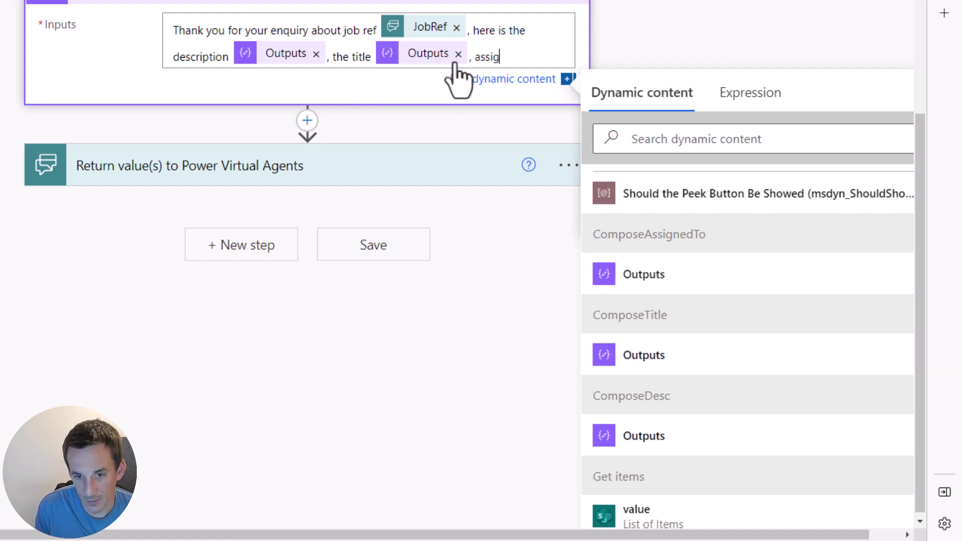
{"action": "left_click", "coordinate": [615, 276]}
- Add a 'Full Message' output to the return step set to the Compose Outputs
{"action": "left_click", "coordinate": [208, 195]}
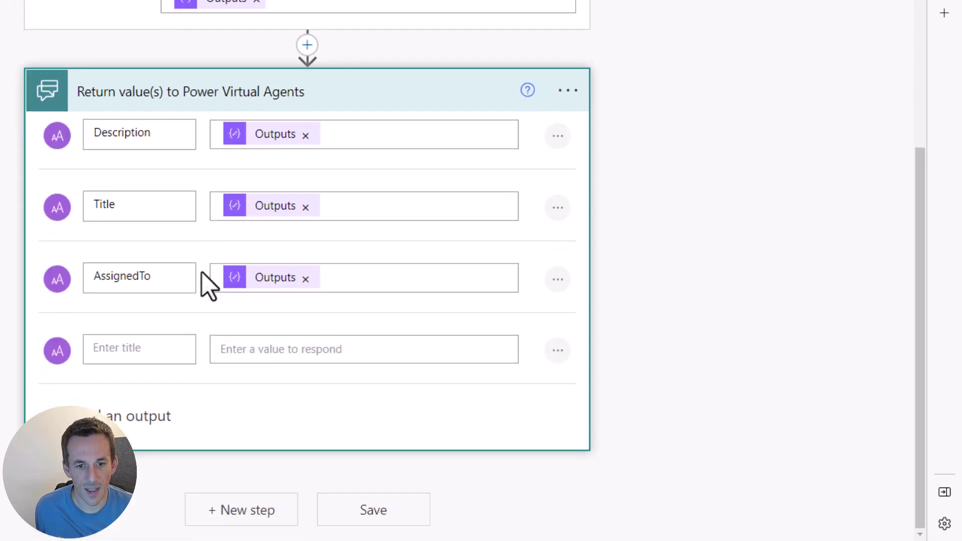
{"action": "left_click", "coordinate": [253, 349]}
{"action": "left_click", "coordinate": [115, 357]}
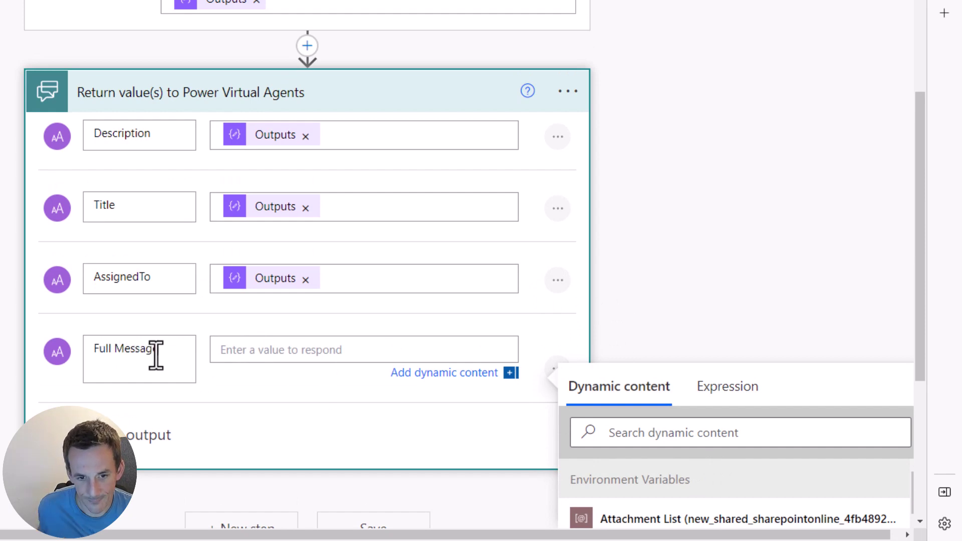
{"action": "scroll", "coordinate": [285, 346], "scroll_direction": "down", "scroll_amount": 5}
{"action": "scroll", "coordinate": [788, 316], "scroll_direction": "down", "scroll_amount": 4}
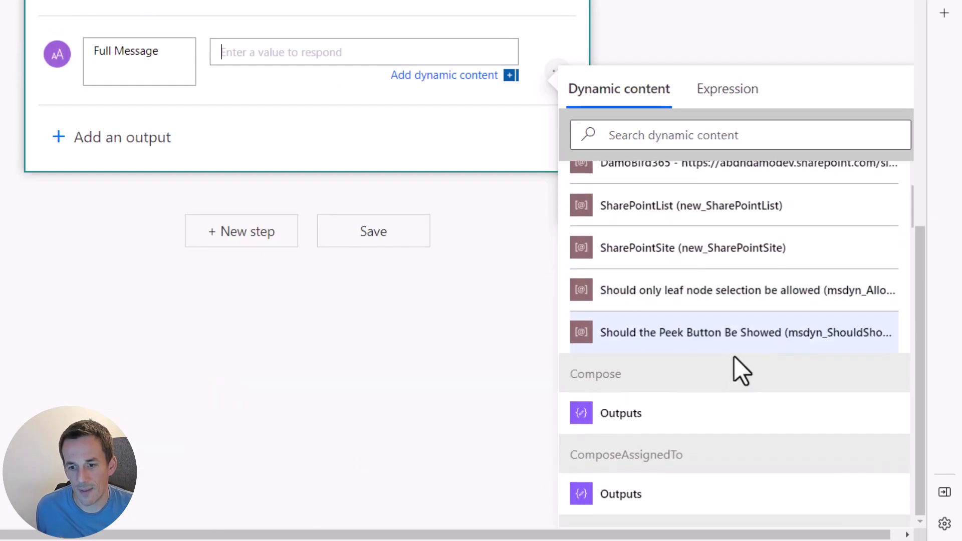
{"action": "scroll", "coordinate": [702, 381], "scroll_direction": "down", "scroll_amount": 2}
{"action": "scroll", "coordinate": [687, 378], "scroll_direction": "up", "scroll_amount": 1}
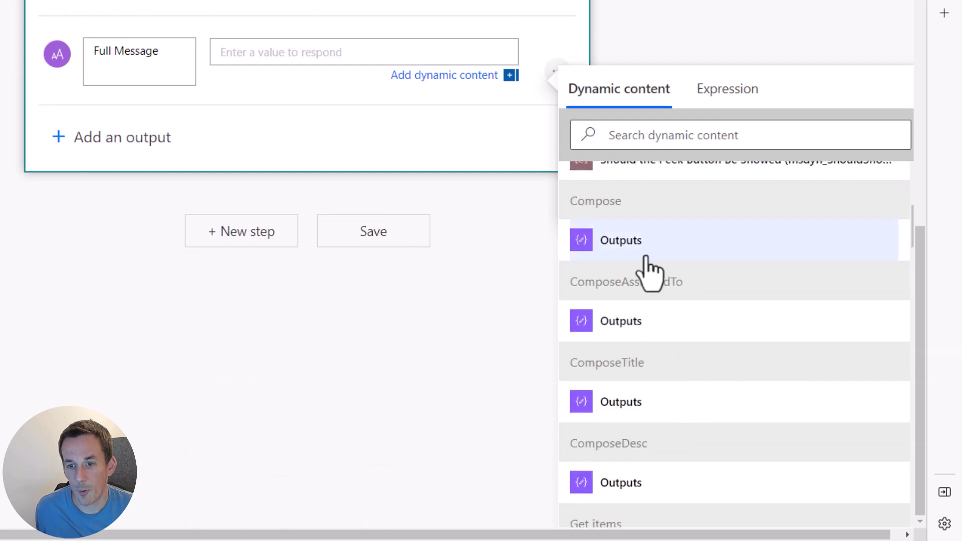
{"action": "scroll", "coordinate": [317, 260], "scroll_direction": "up", "scroll_amount": 8}
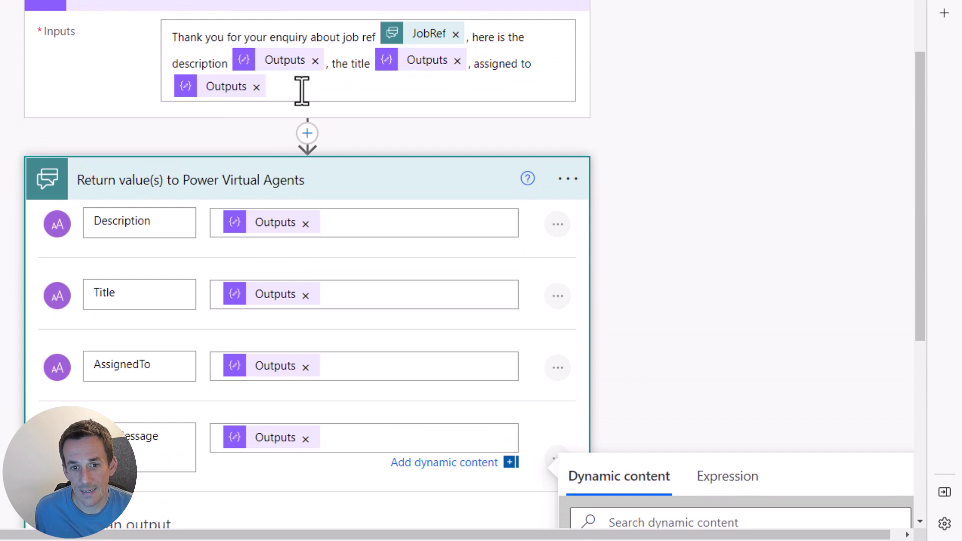
{"action": "left_click_drag", "start_coordinate": [300, 90], "coordinate": [160, 36]}
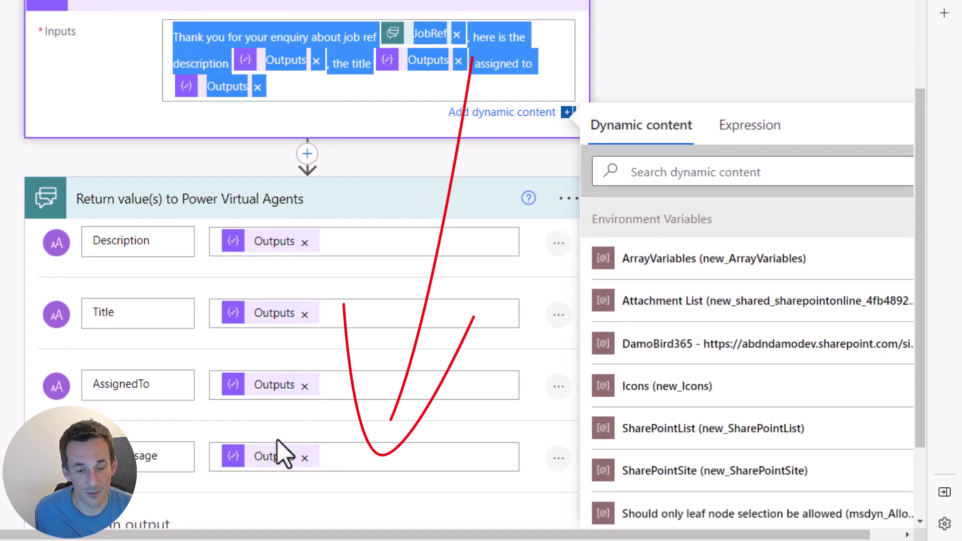
- Rename the flow to Quick PoC and save it
{"action": "left_click", "coordinate": [210, 95]}
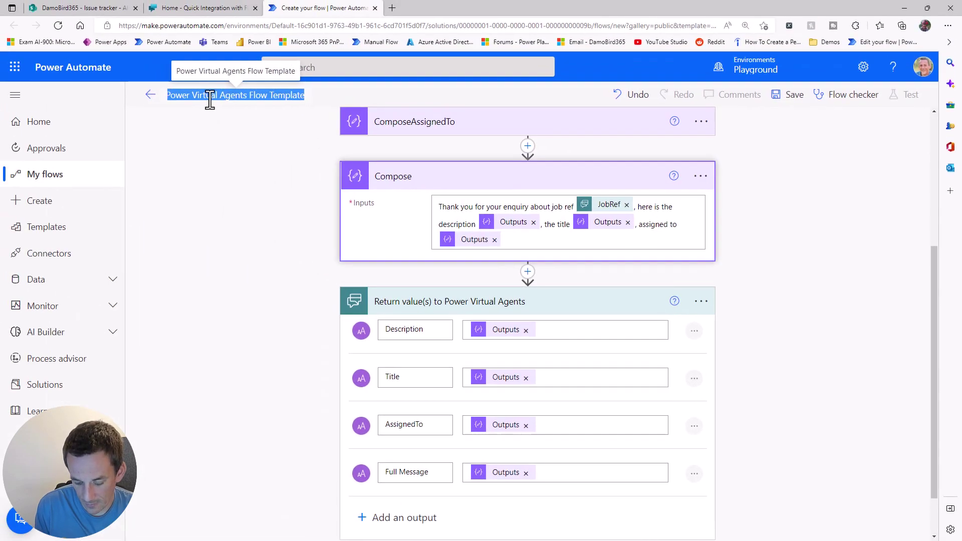
{"action": "type", "text": "Quic"}
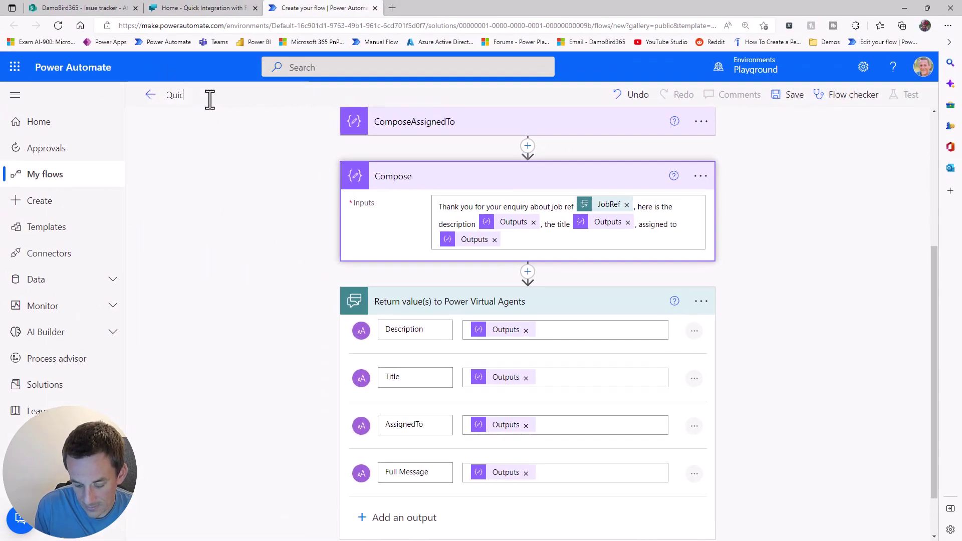
{"action": "type", "text": "k PoC"}
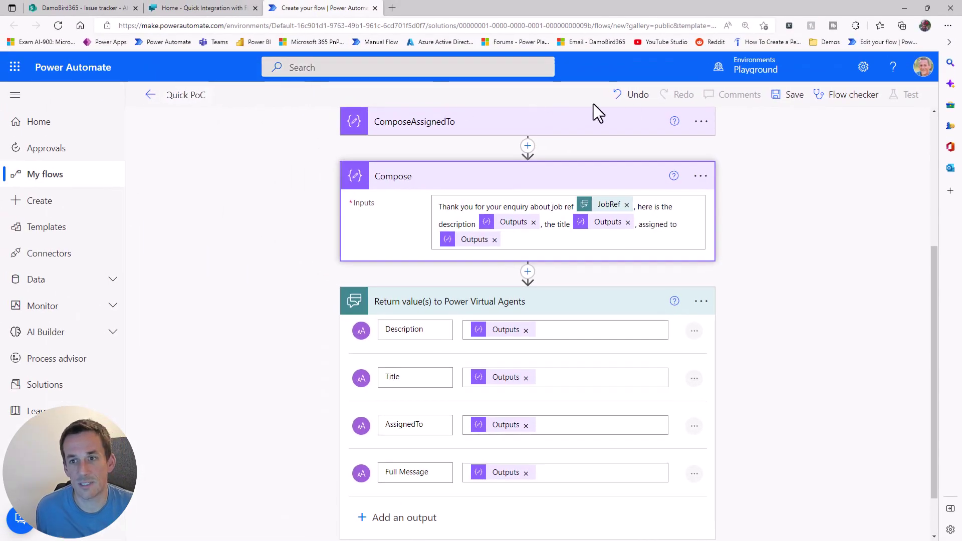
{"action": "left_click", "coordinate": [788, 95]}
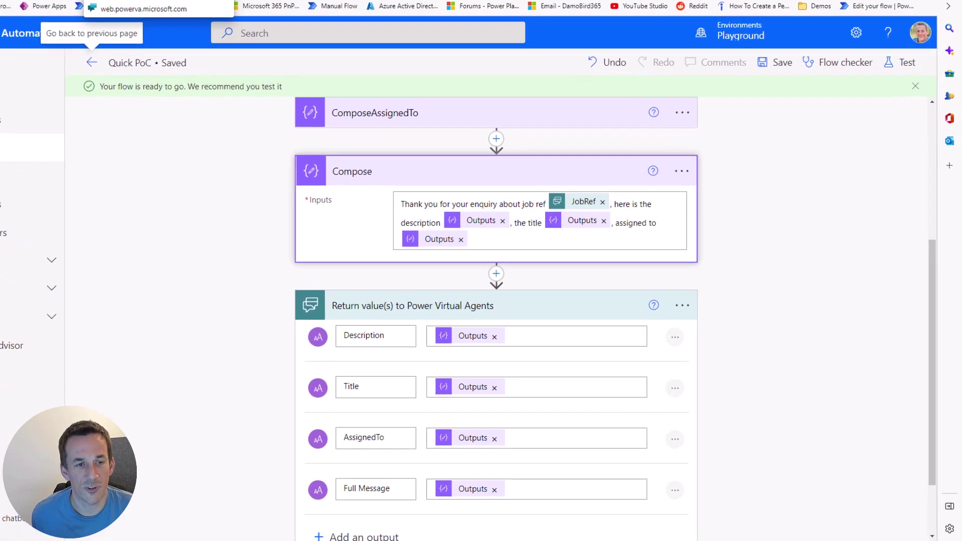
{"action": "left_click", "coordinate": [198, 13]}
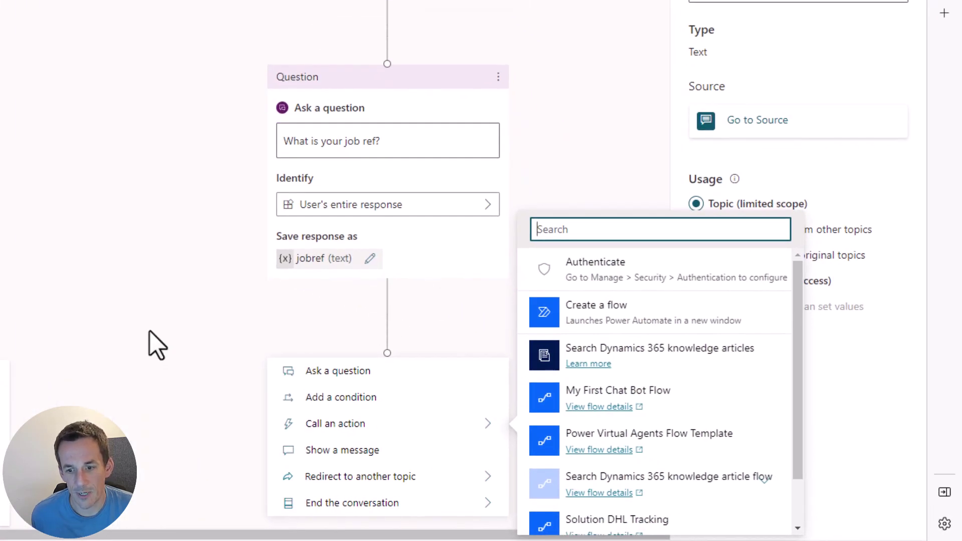
- Call the Quick PoC flow after the job ref question, passing the jobref variable into JobRef
{"action": "left_click", "coordinate": [150, 333]}
{"action": "left_click", "coordinate": [387, 354]}
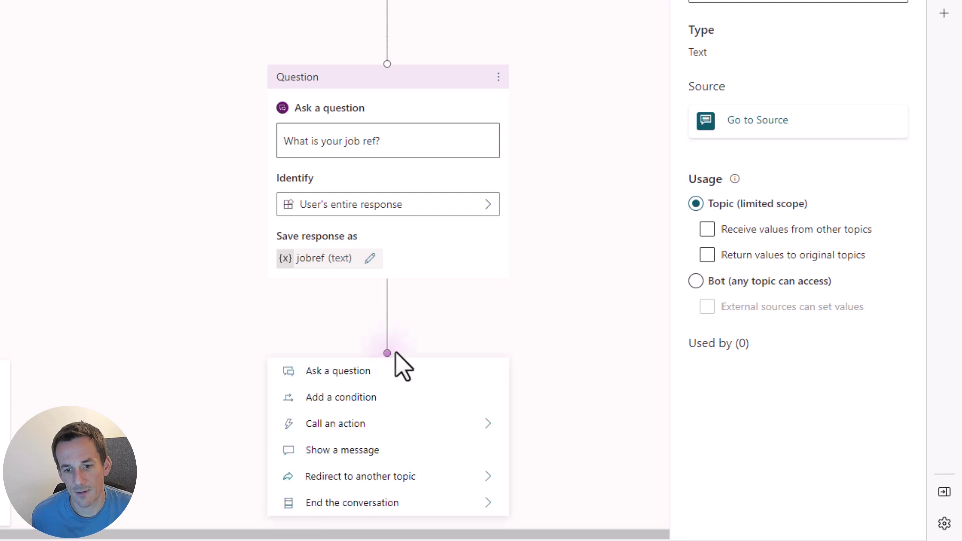
{"action": "mouse_move", "coordinate": [382, 423]}
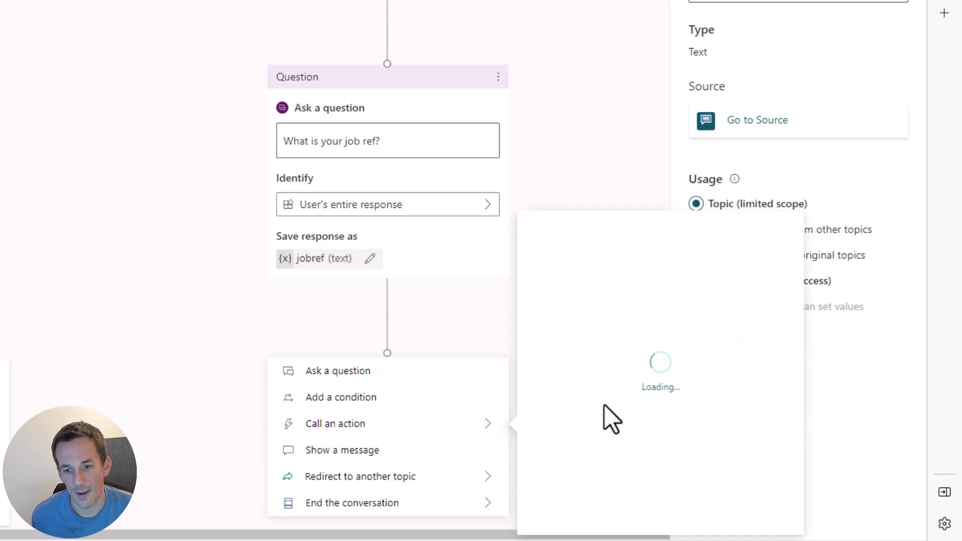
{"action": "scroll", "coordinate": [621, 386], "scroll_direction": "down", "scroll_amount": 2}
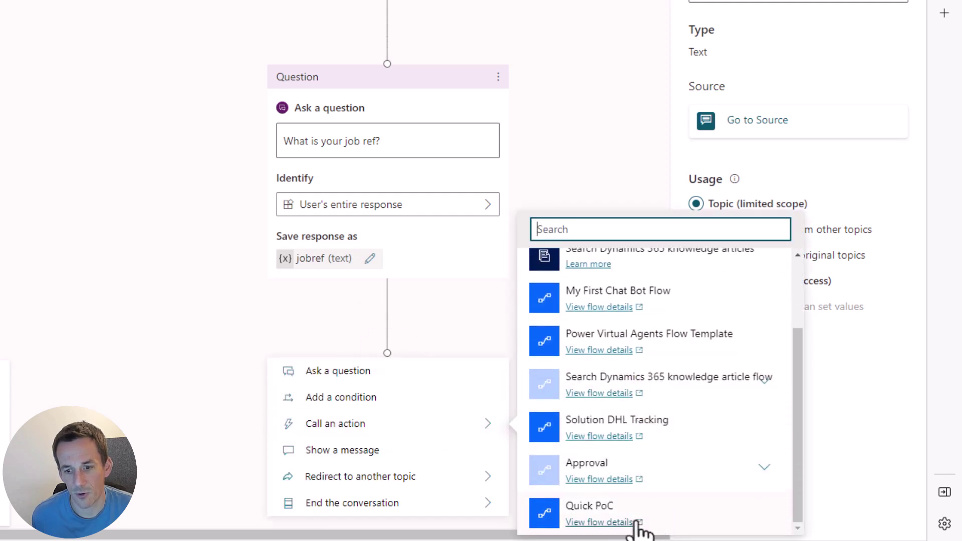
{"action": "left_click", "coordinate": [673, 516]}
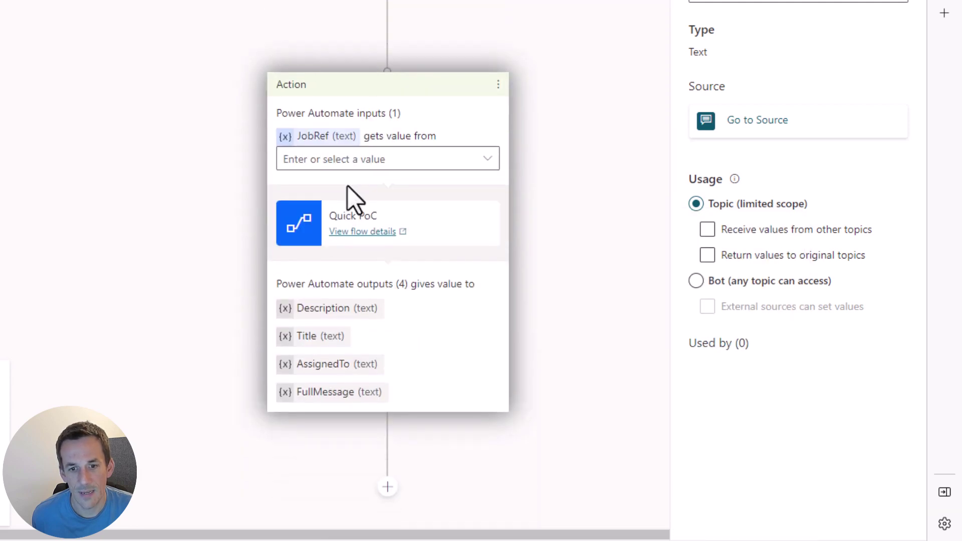
{"action": "left_click", "coordinate": [488, 163]}
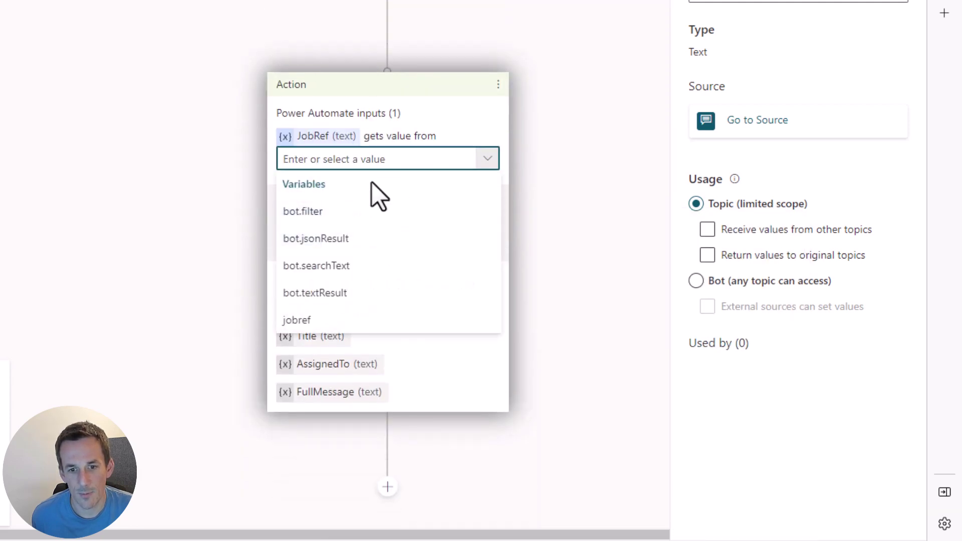
{"action": "left_click", "coordinate": [325, 322]}
{"action": "scroll", "coordinate": [331, 331], "scroll_direction": "down", "scroll_amount": 5}
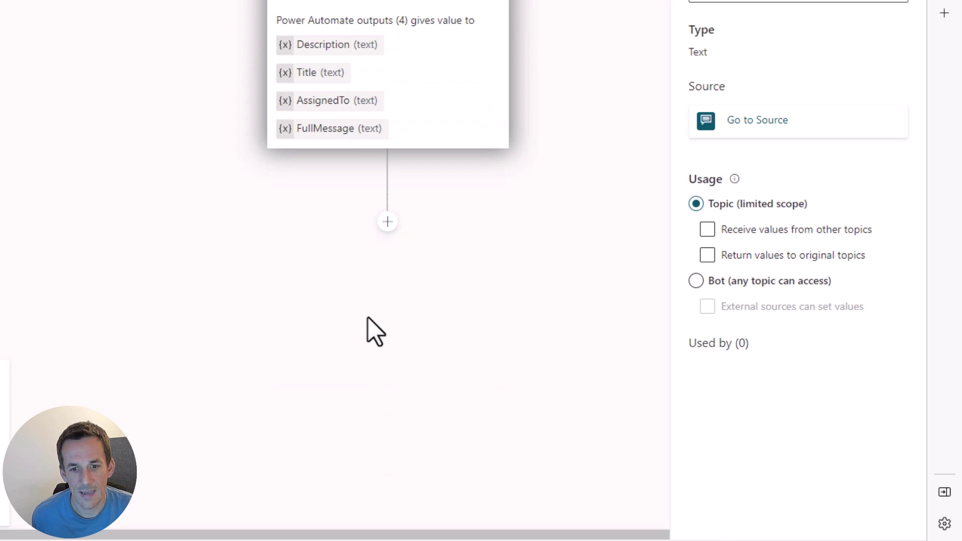
{"action": "left_click", "coordinate": [388, 216]}
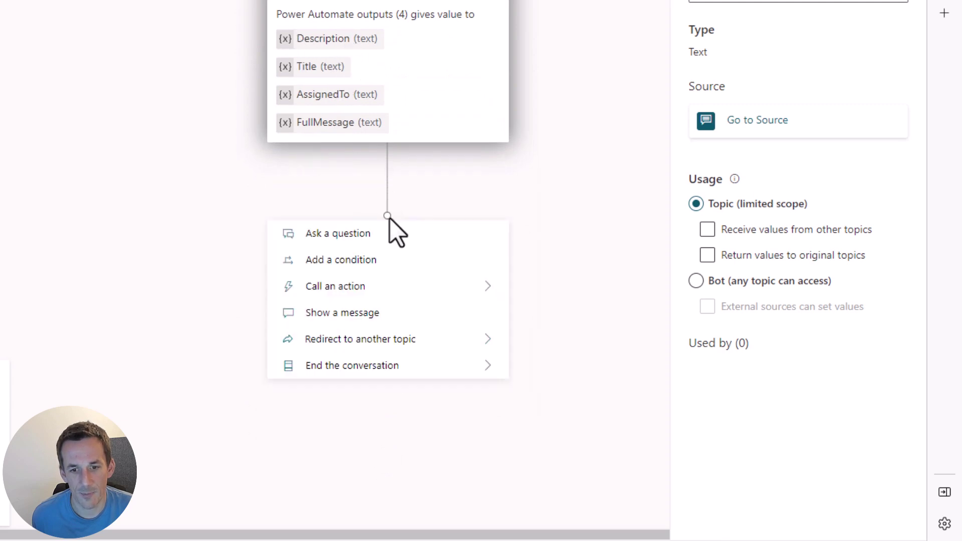
- Add two message nodes after the flow call, the first showing the FullMessage variable
{"action": "left_click", "coordinate": [377, 313]}
{"action": "left_click", "coordinate": [389, 369]}
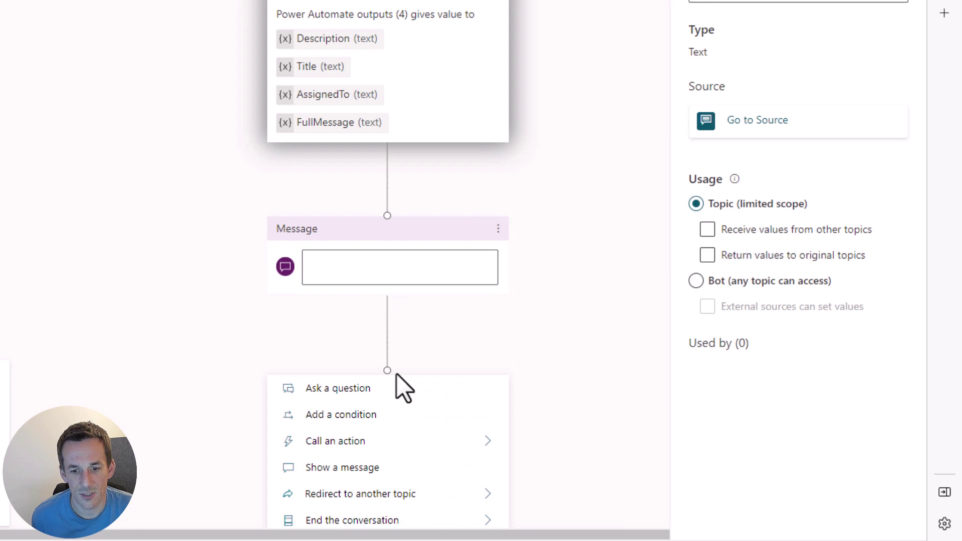
{"action": "left_click", "coordinate": [345, 465]}
{"action": "left_click", "coordinate": [364, 258]}
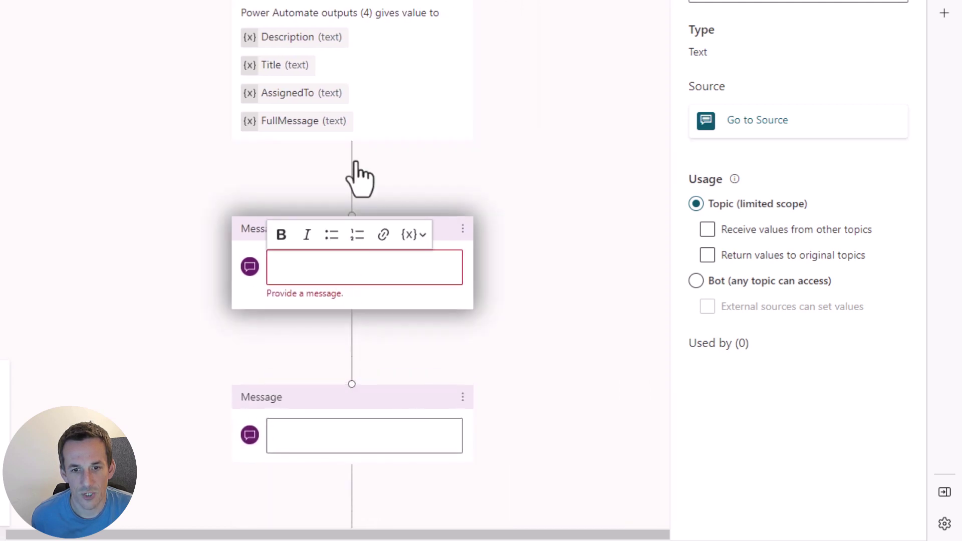
{"action": "left_click", "coordinate": [412, 235]}
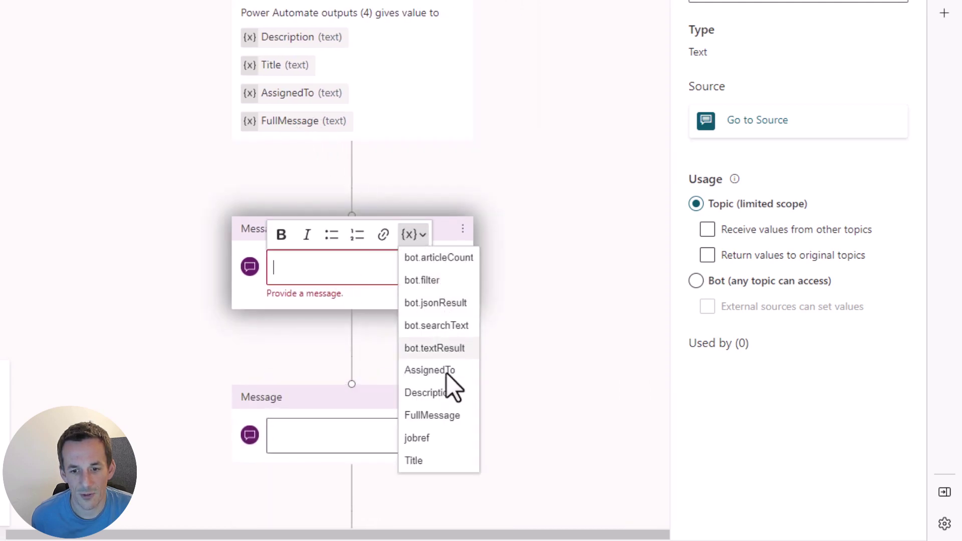
{"action": "left_click", "coordinate": [435, 415]}
- Write the second message: 'Here is the desc' Description, ', the title' Title, 'and the assigned to' AssignedTo
{"action": "left_click", "coordinate": [335, 430]}
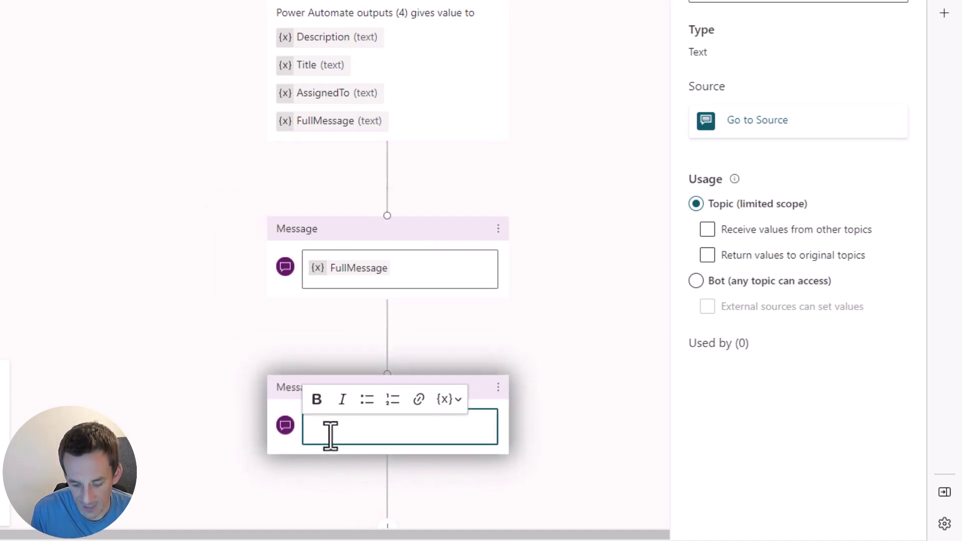
{"action": "type", "text": "Here is the desc"}
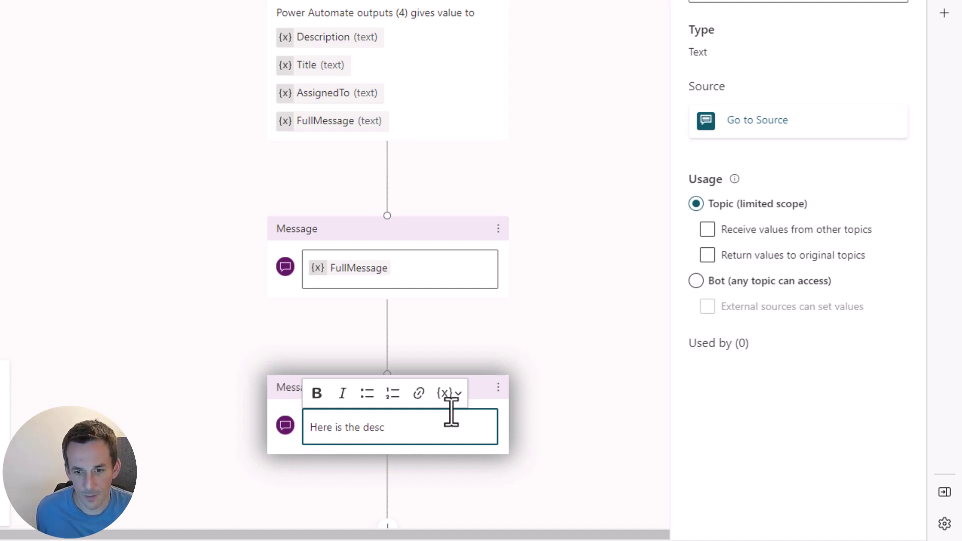
{"action": "left_click", "coordinate": [449, 393]}
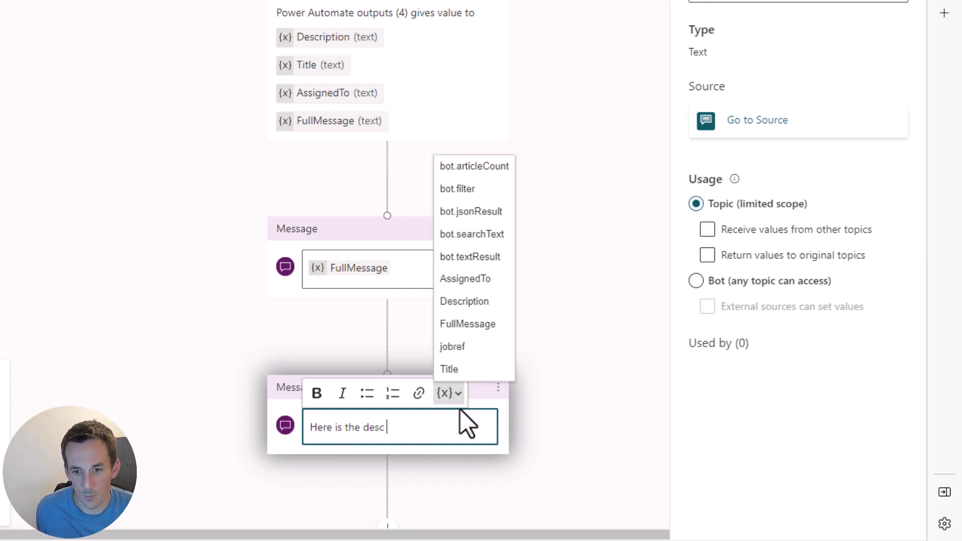
{"action": "type", "text": "re is the desc"}
{"action": "left_click", "coordinate": [483, 301]}
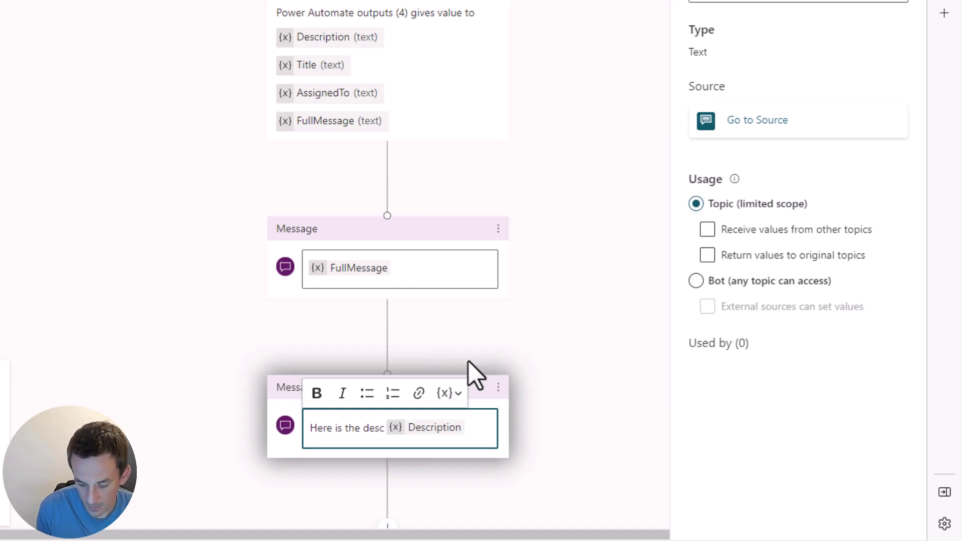
{"action": "type", "text": ", the title"}
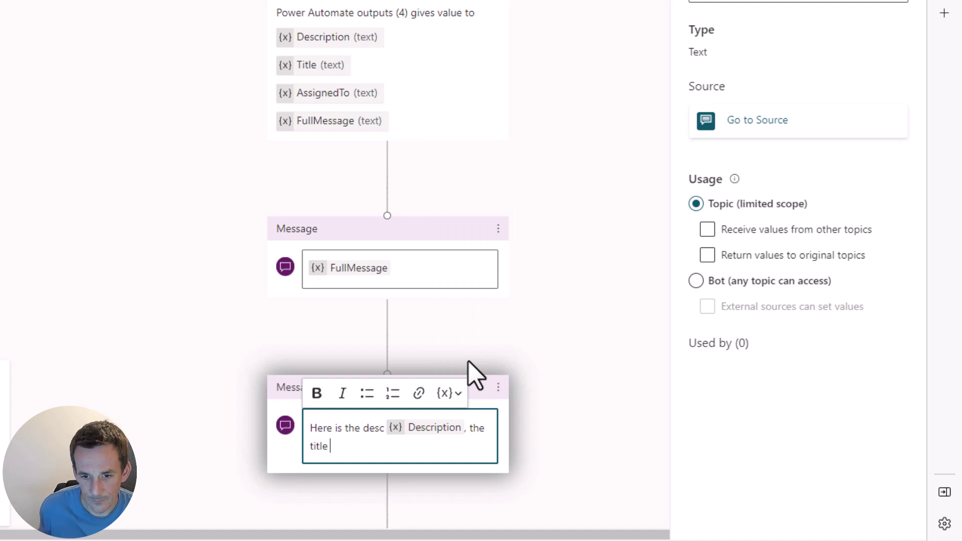
{"action": "left_click", "coordinate": [448, 393]}
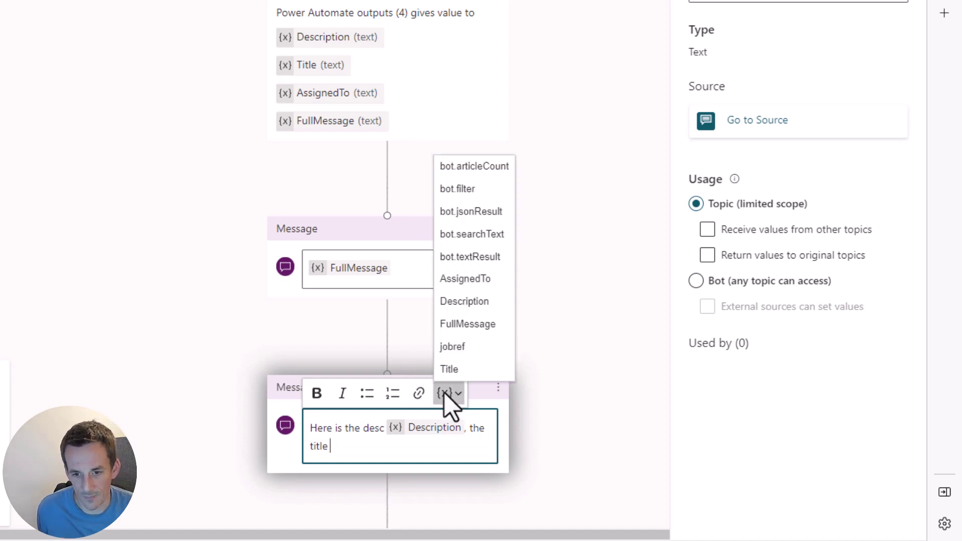
{"action": "left_click", "coordinate": [468, 371]}
{"action": "type", "text": "and the"}
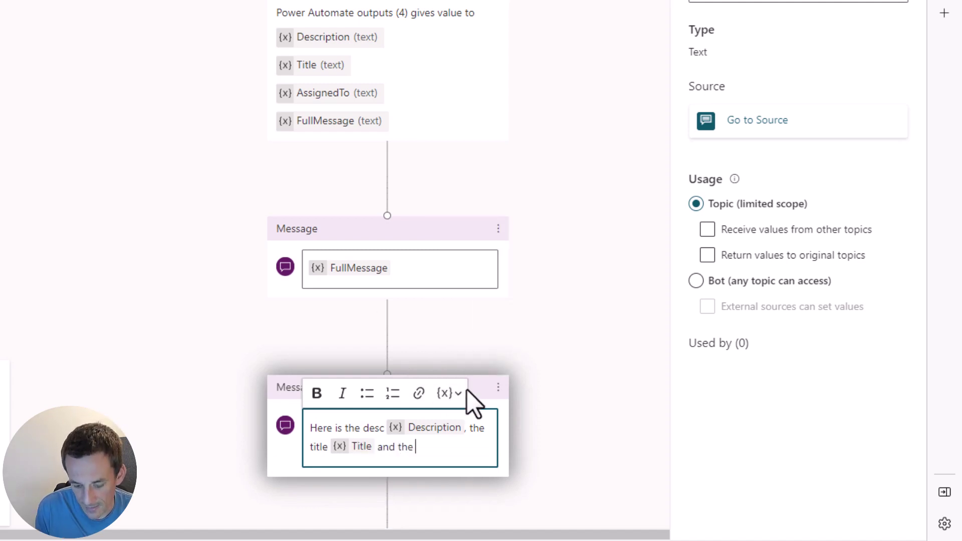
{"action": "type", "text": " assigned to"}
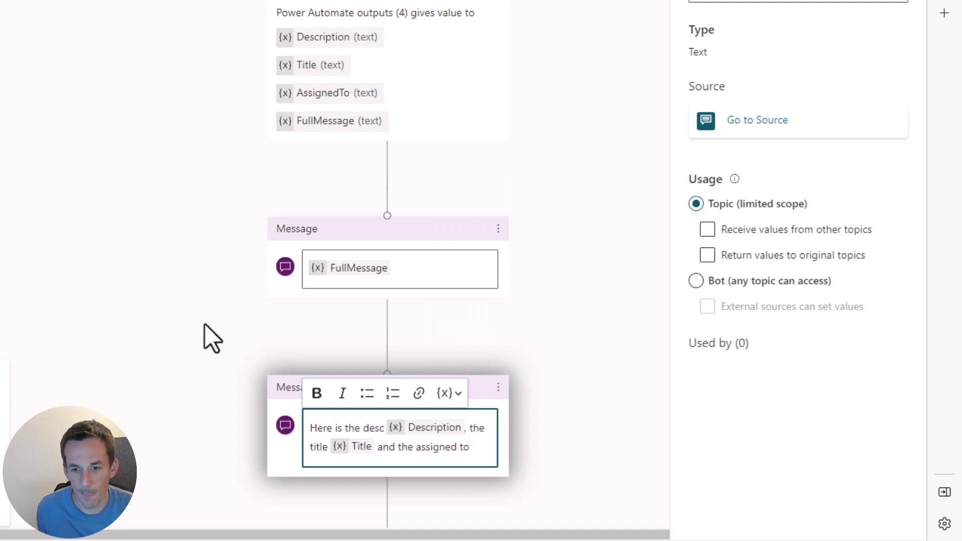
{"action": "left_click", "coordinate": [449, 393]}
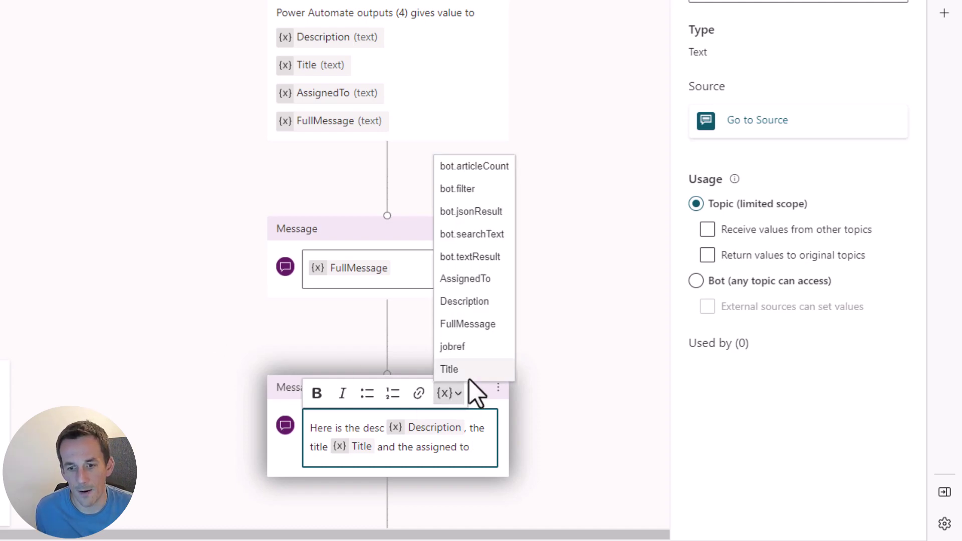
{"action": "left_click", "coordinate": [477, 280]}
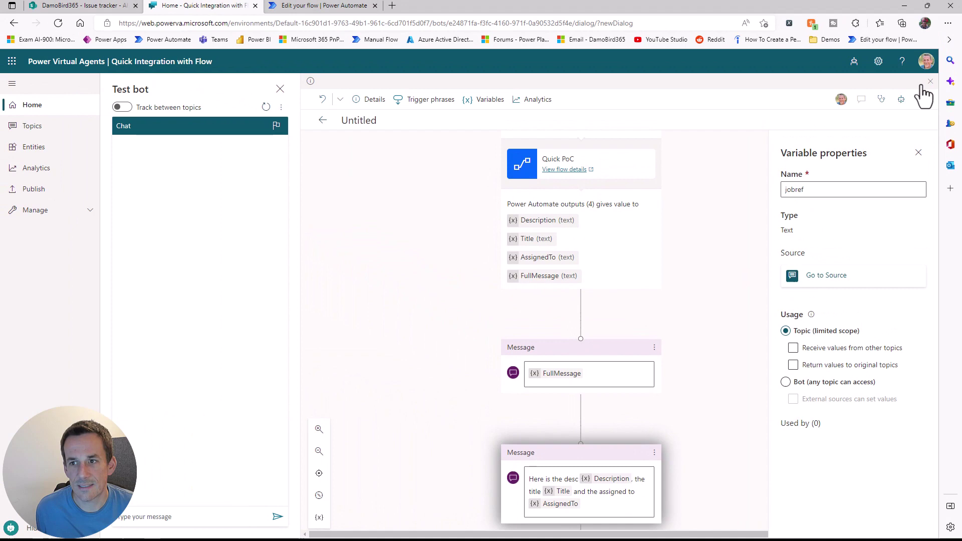
- Save the topic and send 'help me' to the test bot
{"action": "left_click", "coordinate": [922, 93]}
{"action": "scroll", "coordinate": [681, 310], "scroll_direction": "up", "scroll_amount": 7}
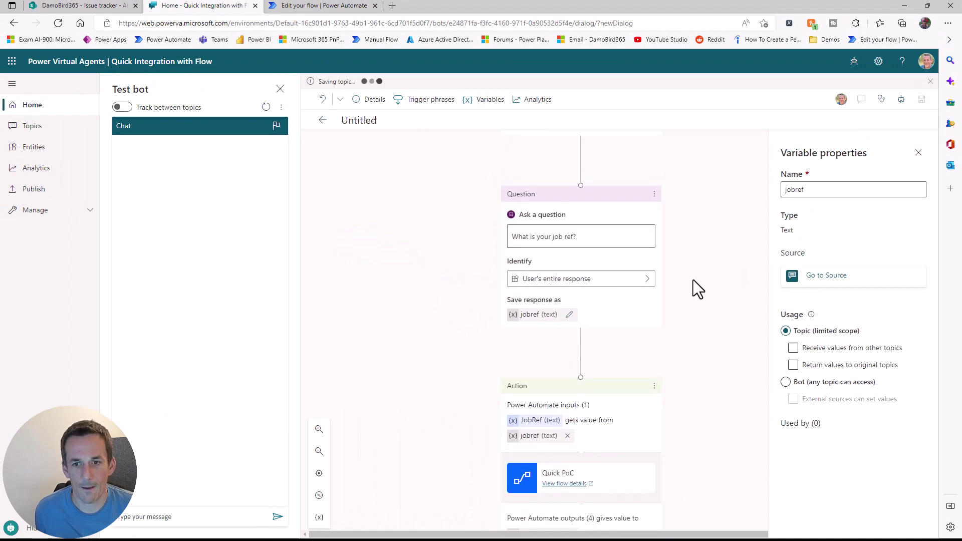
{"action": "left_click", "coordinate": [176, 518]}
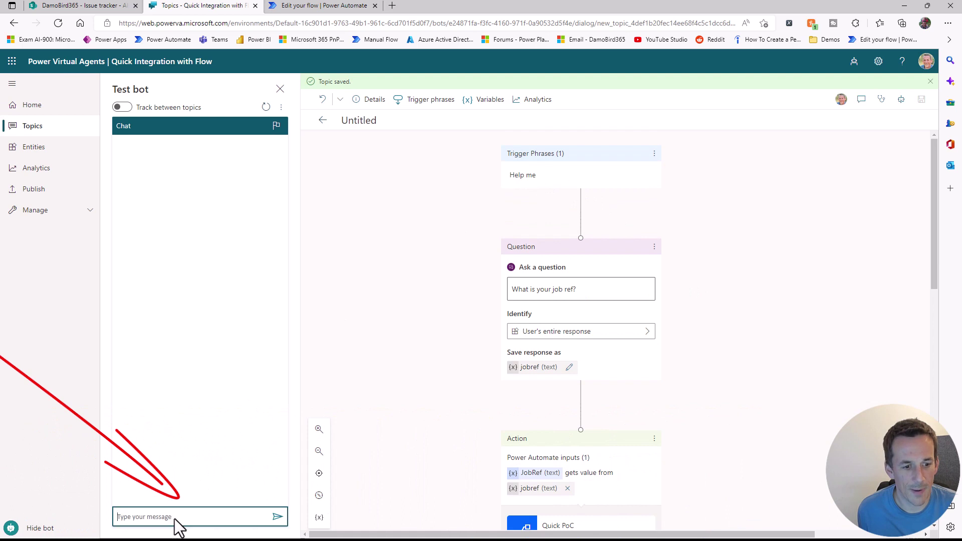
{"action": "type", "text": "help me"}
{"action": "key", "text": "Return"}
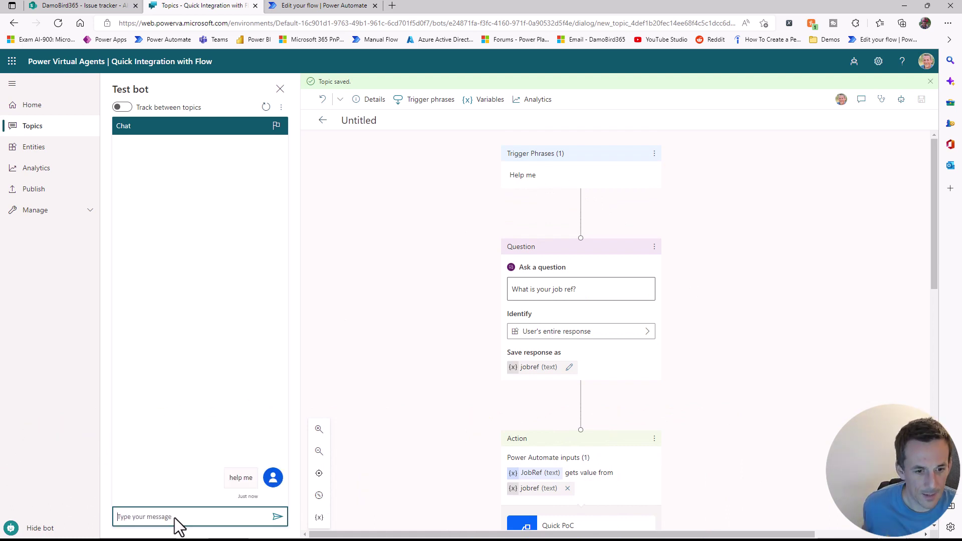
- Check the job reference in SharePoint, then answer the bot with JKL012
{"action": "left_click", "coordinate": [106, 7]}
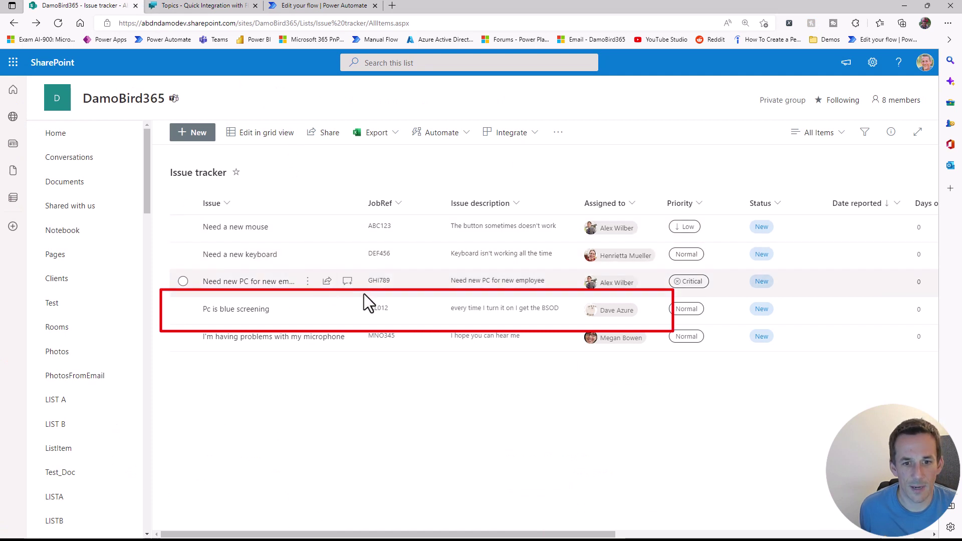
{"action": "left_click", "coordinate": [206, 6]}
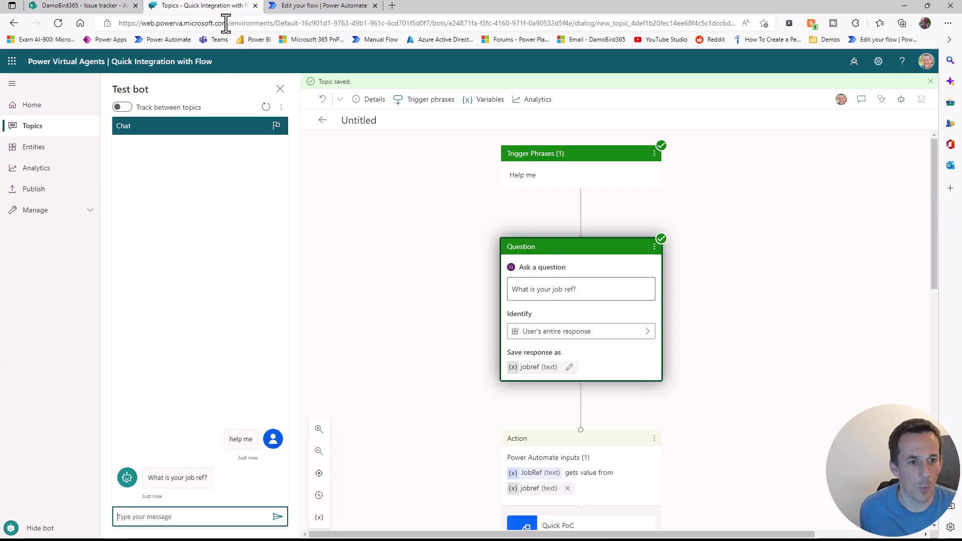
{"action": "left_click", "coordinate": [207, 516]}
{"action": "type", "text": "JKL"}
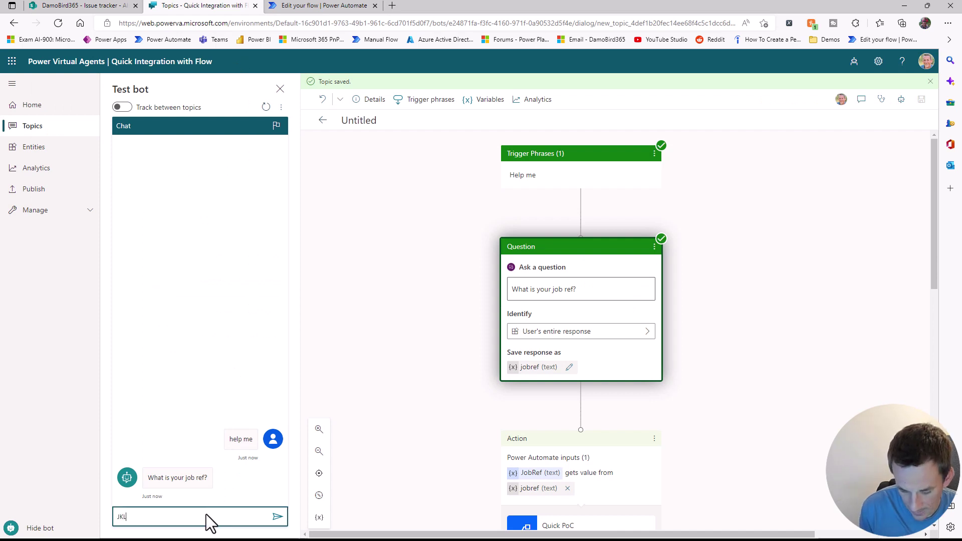
{"action": "type", "text": "012"}
{"action": "key", "text": "Return"}
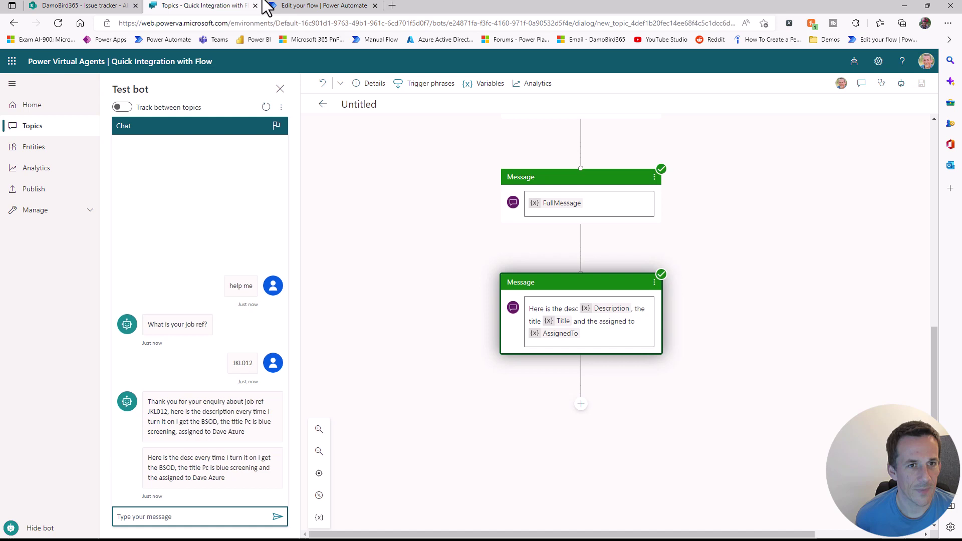
- Open the most recent Quick PoC run from the flow overview
{"action": "left_click", "coordinate": [310, 7]}
{"action": "left_click", "coordinate": [150, 92]}
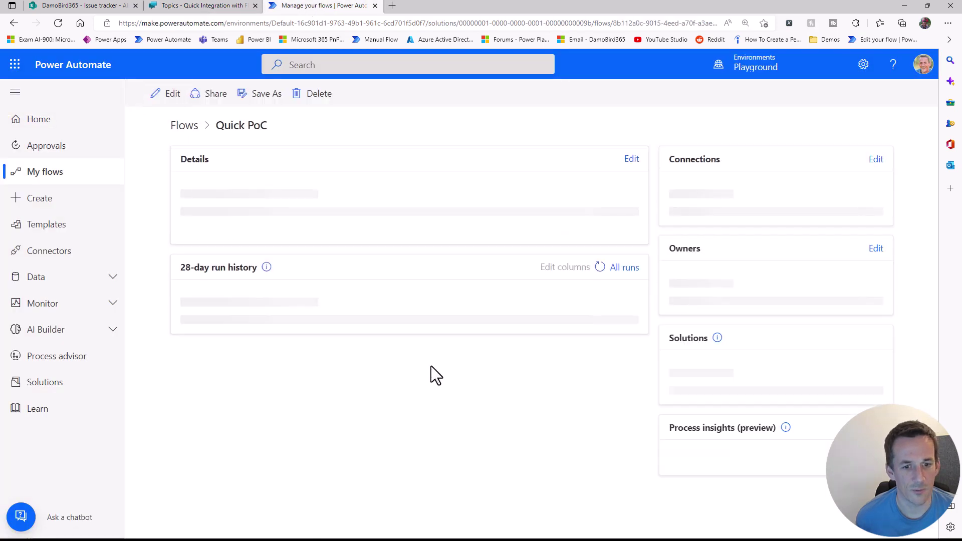
{"action": "left_click", "coordinate": [271, 456]}
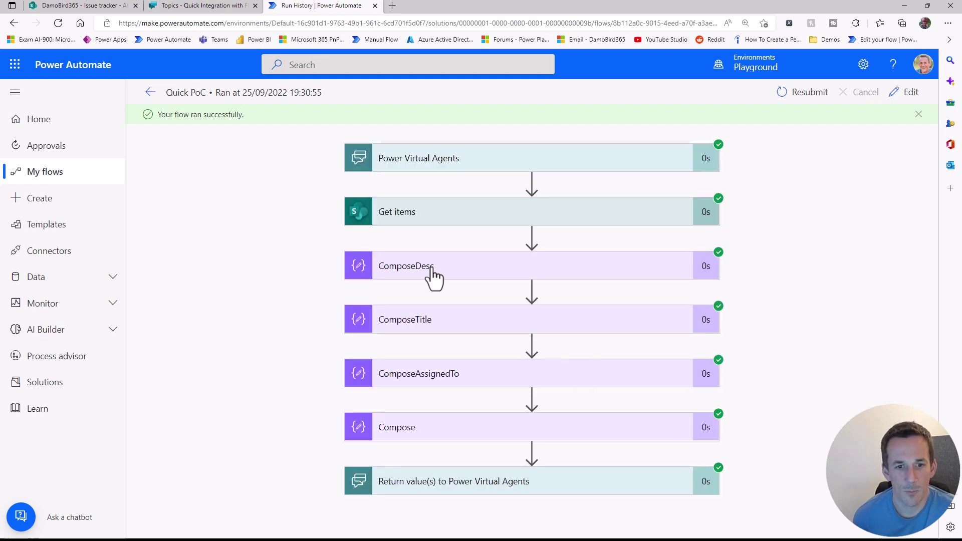
- Expand the ComposeDesc, ComposeTitle and ComposeAssignedTo cards to see their values
{"action": "left_click", "coordinate": [431, 275]}
{"action": "scroll", "coordinate": [471, 371], "scroll_direction": "down", "scroll_amount": 2}
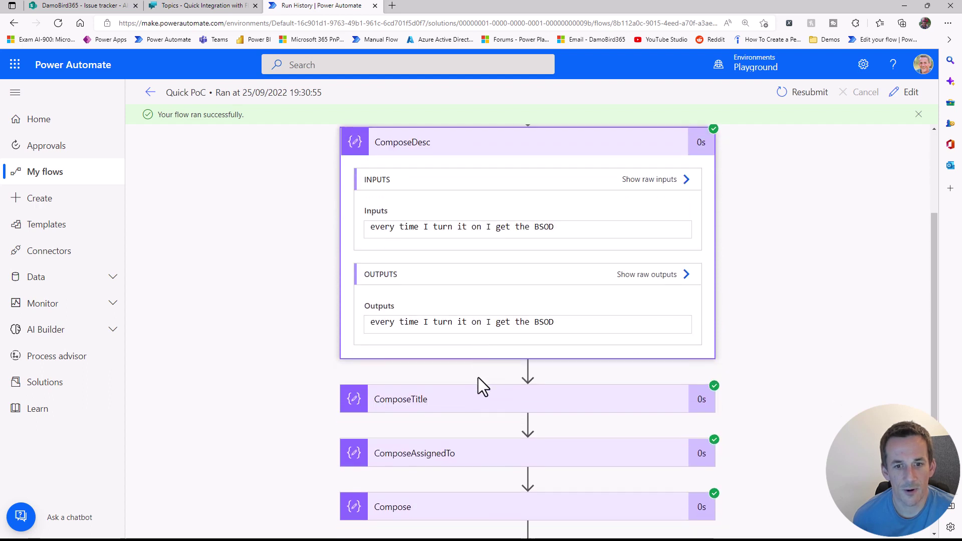
{"action": "left_click", "coordinate": [465, 407]}
{"action": "scroll", "coordinate": [456, 396], "scroll_direction": "down", "scroll_amount": 3}
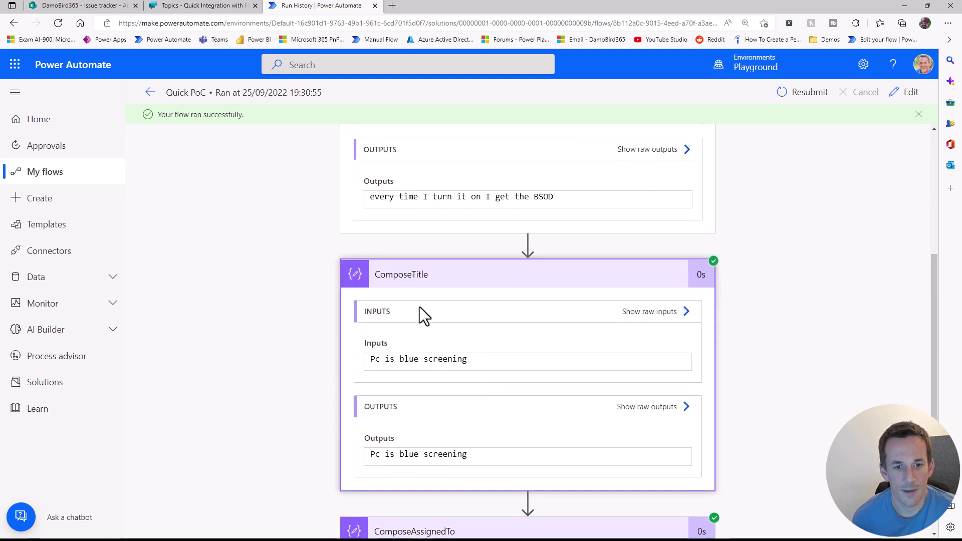
{"action": "scroll", "coordinate": [471, 366], "scroll_direction": "down", "scroll_amount": 3}
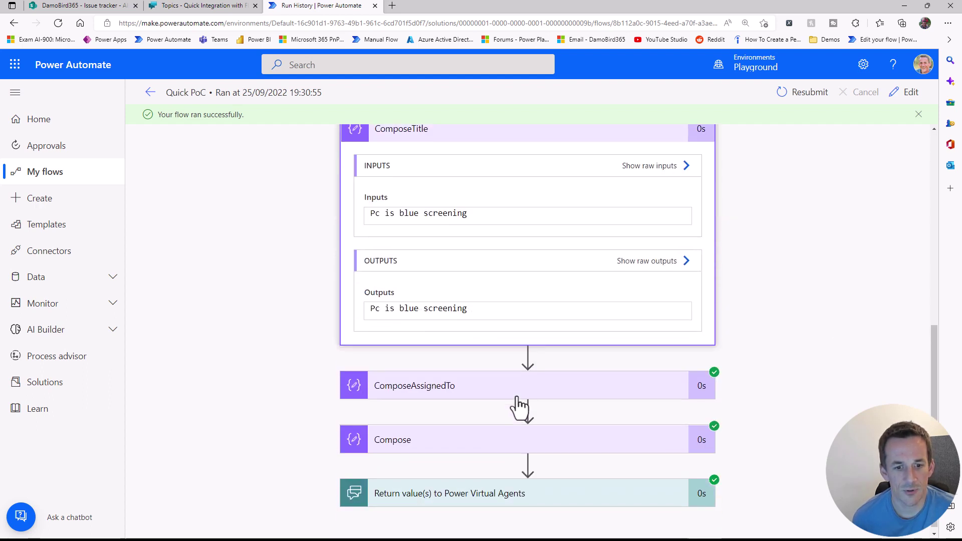
{"action": "left_click", "coordinate": [439, 386]}
{"action": "scroll", "coordinate": [496, 439], "scroll_direction": "down", "scroll_amount": 3}
{"action": "scroll", "coordinate": [428, 371], "scroll_direction": "down", "scroll_amount": 2}
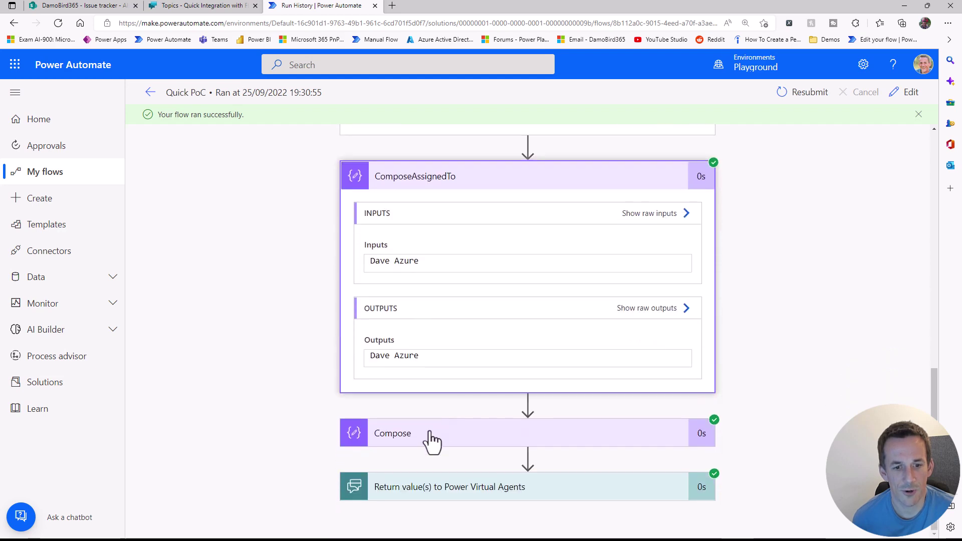
- Expand the full-message Compose card and the values returned to Power Virtual Agents
{"action": "left_click", "coordinate": [430, 439]}
{"action": "scroll", "coordinate": [755, 384], "scroll_direction": "down", "scroll_amount": 4}
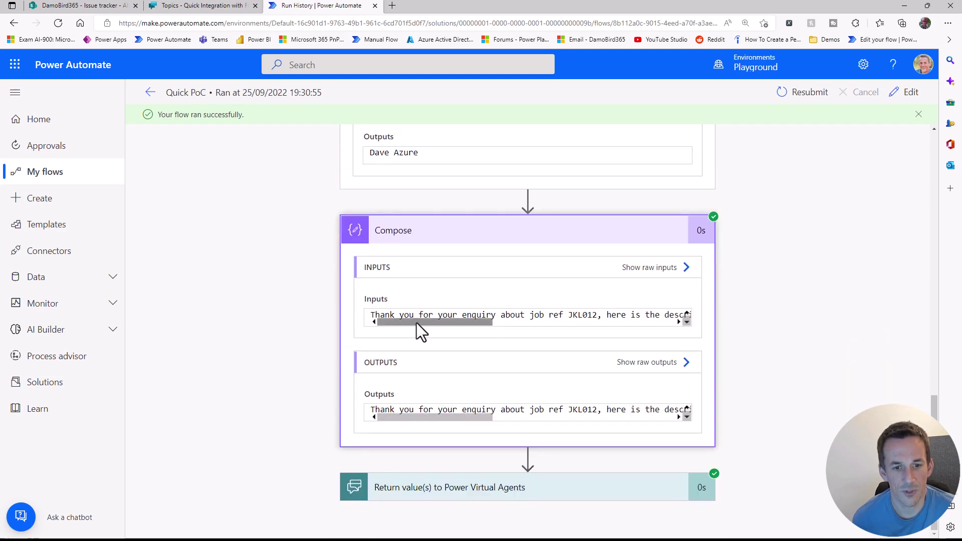
{"action": "left_click_drag", "start_coordinate": [416, 322], "coordinate": [632, 332]}
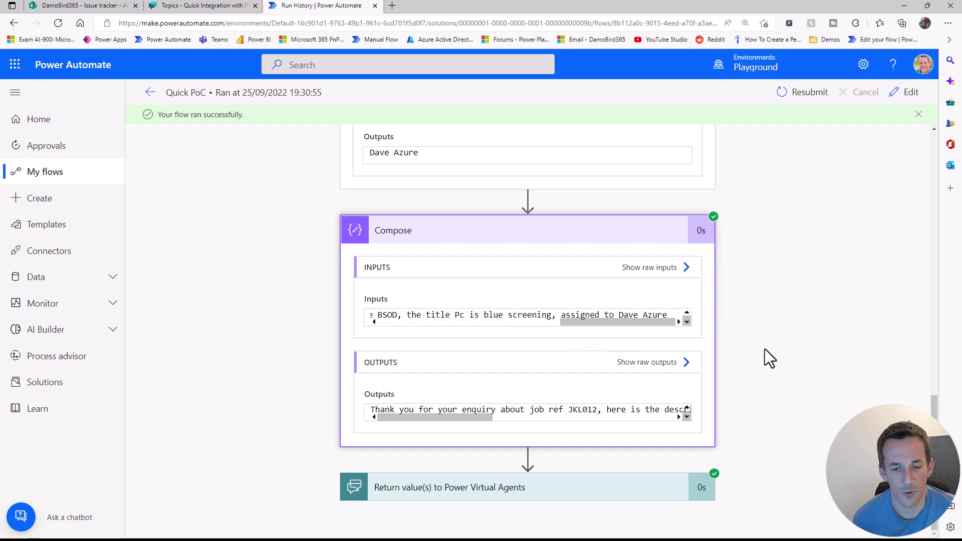
{"action": "left_click", "coordinate": [555, 494]}
{"action": "scroll", "coordinate": [794, 383], "scroll_direction": "down", "scroll_amount": 6}
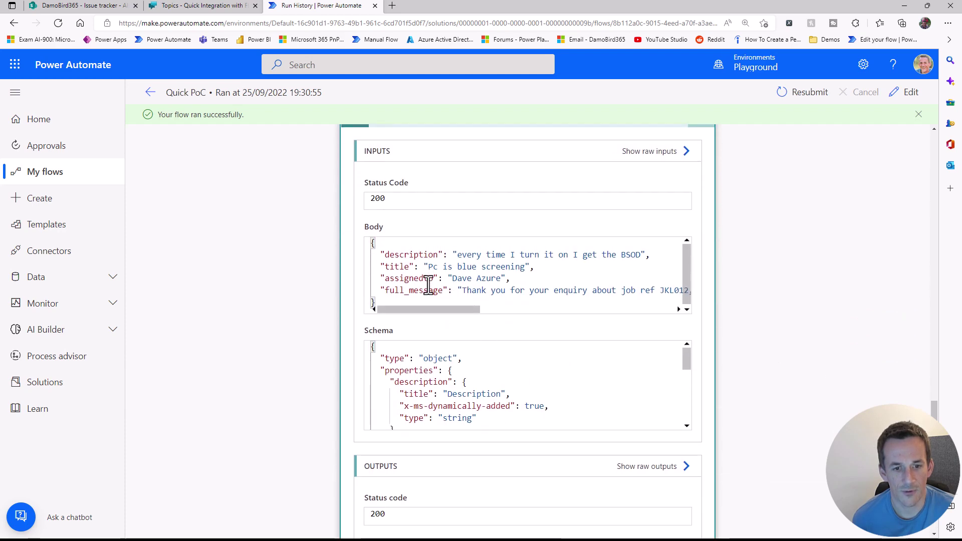
{"action": "scroll", "coordinate": [517, 381], "scroll_direction": "down", "scroll_amount": 2}
{"action": "scroll", "coordinate": [759, 402], "scroll_direction": "down", "scroll_amount": 3}
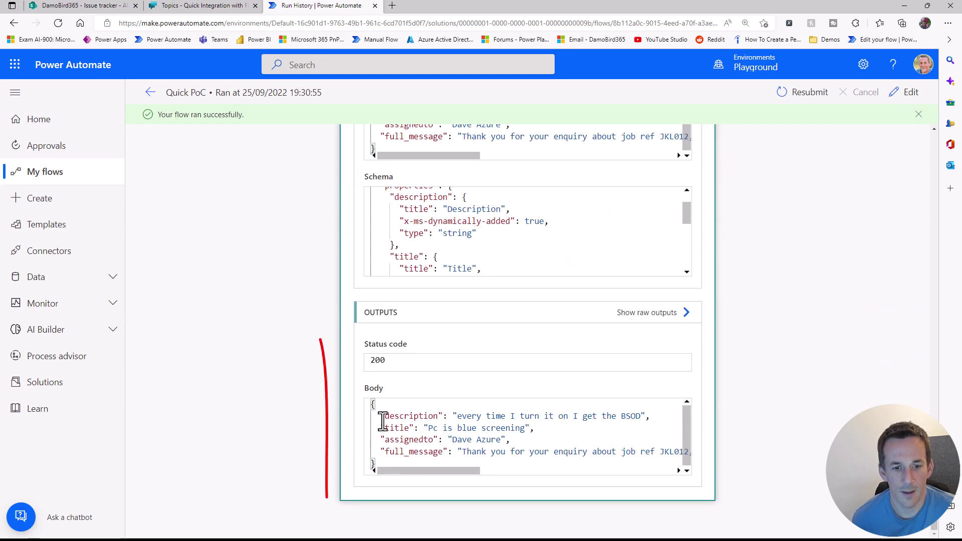
{"action": "left_click_drag", "start_coordinate": [376, 420], "coordinate": [527, 454]}
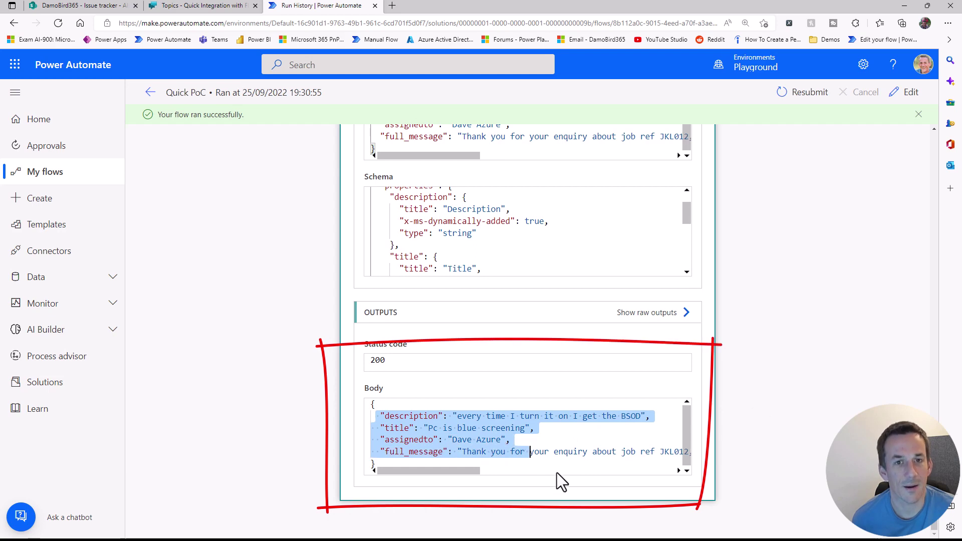